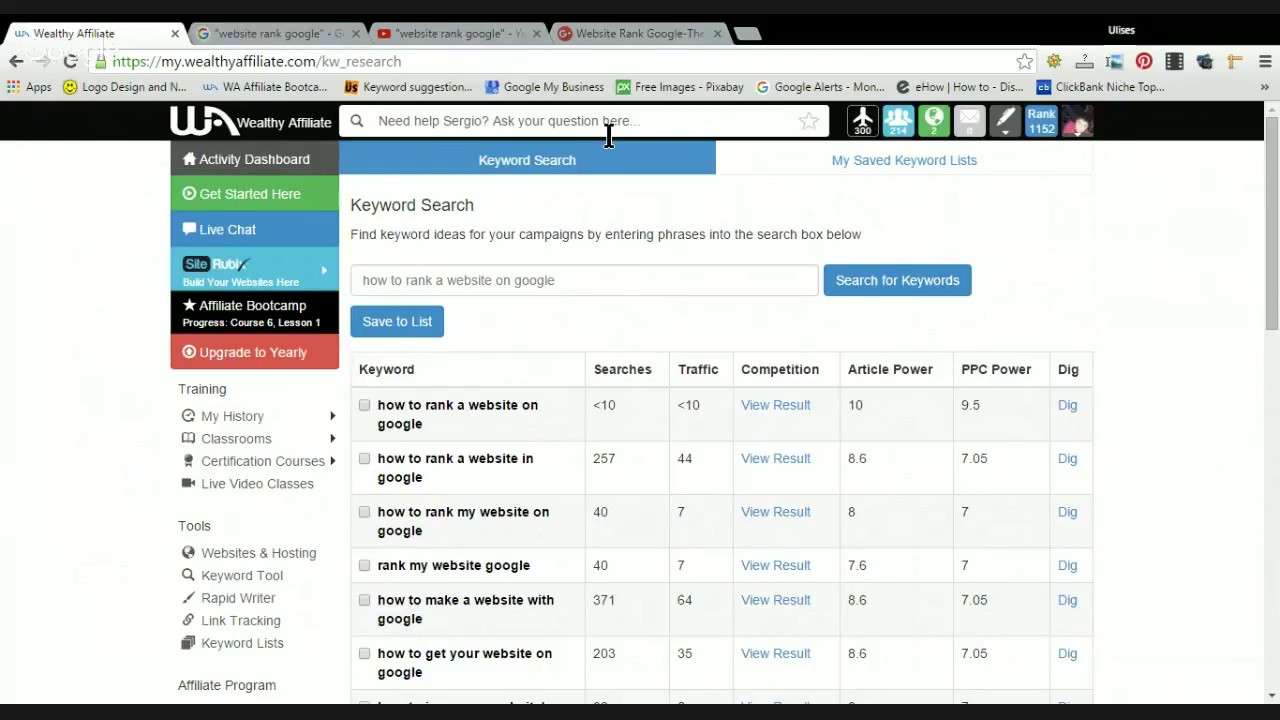
- Switch to Google and search for my marketing mentor without quotation marks, correcting the spelling of mentor, and review the results
left_click(278, 37)
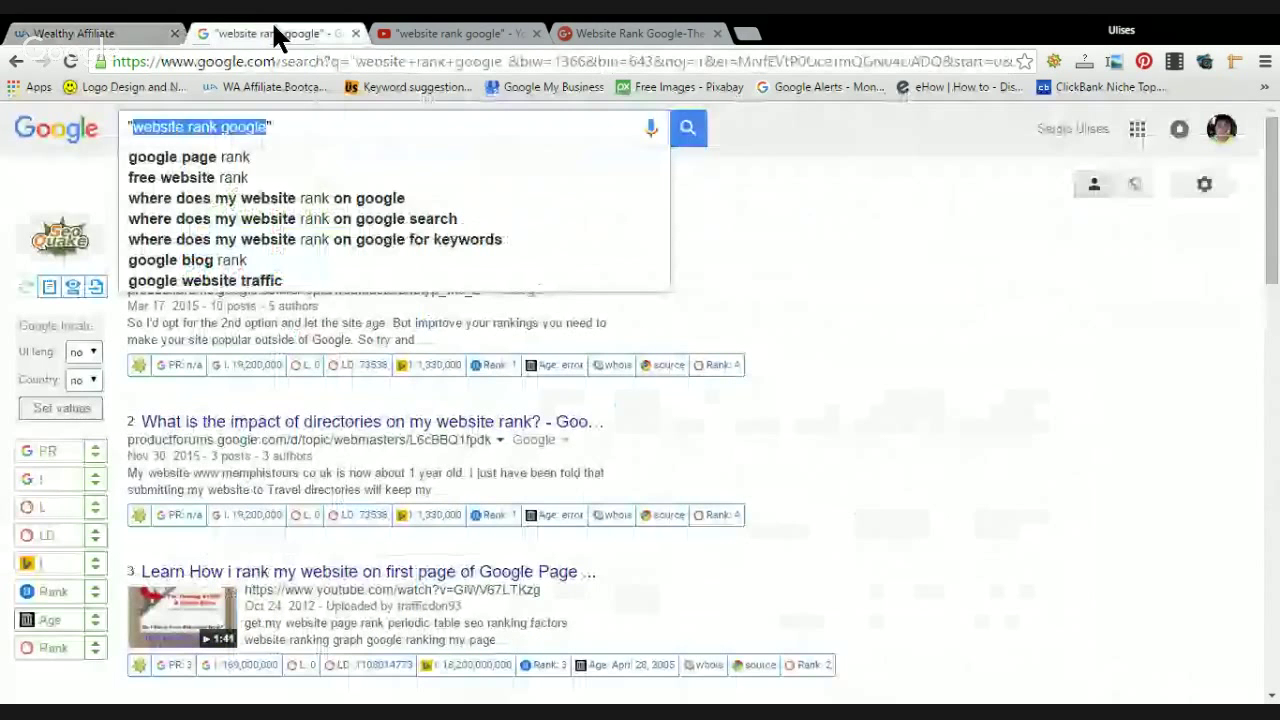
key("BackSpace")
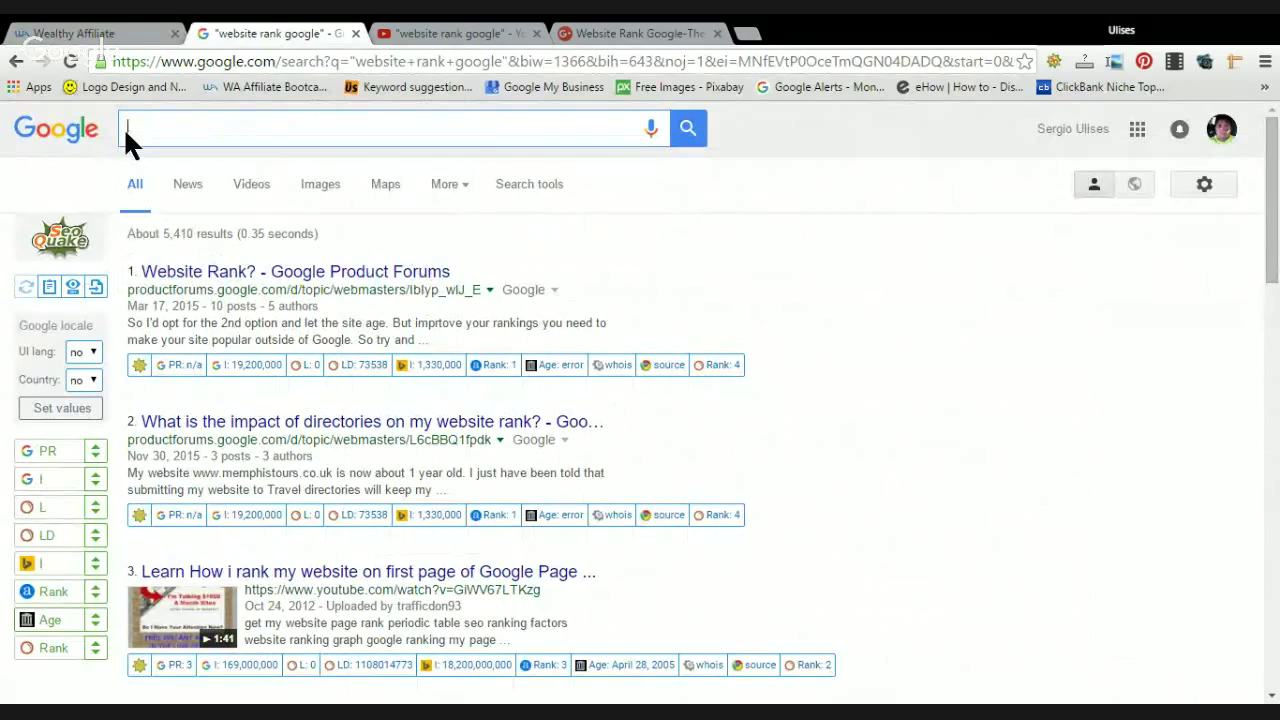
type("marke")
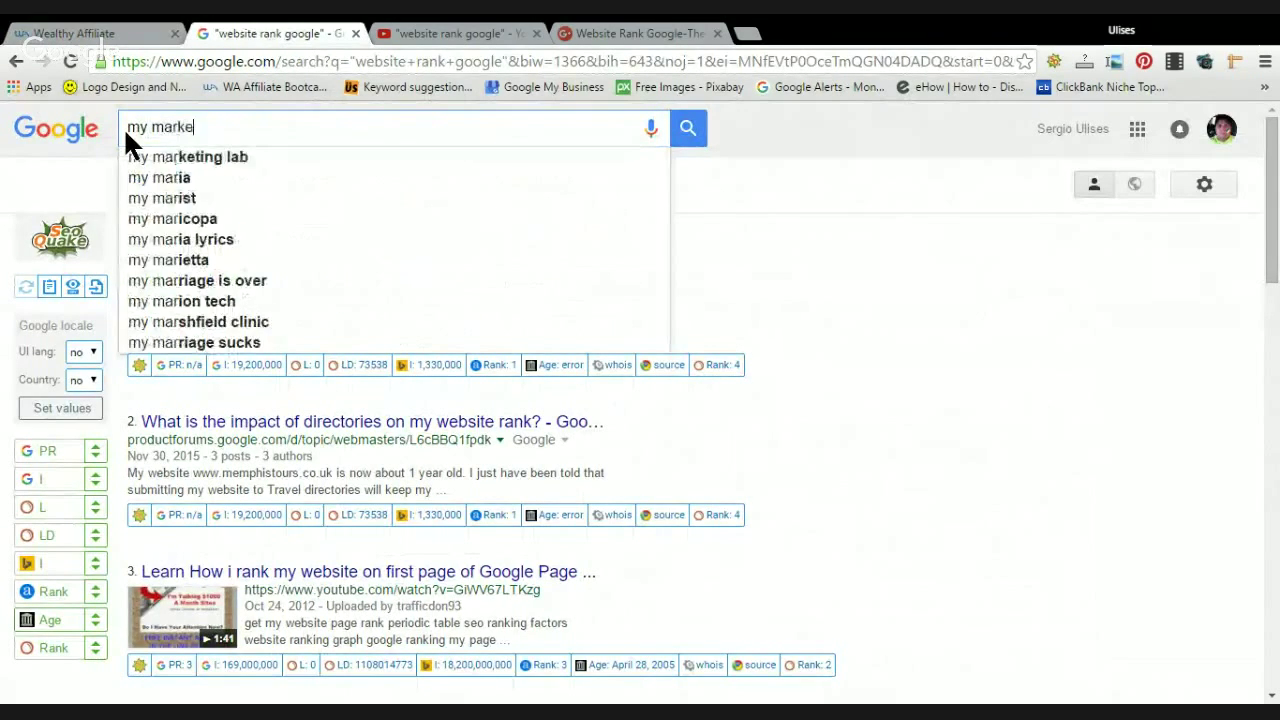
type("ting me")
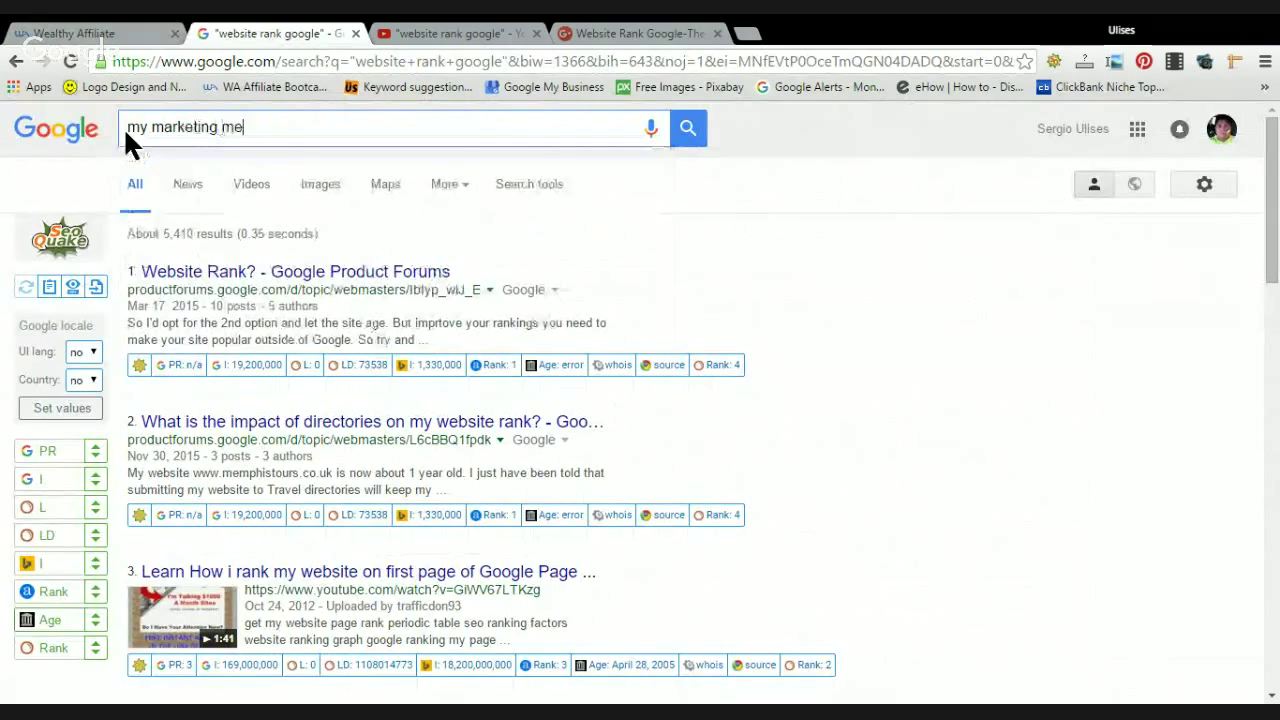
type("tor")
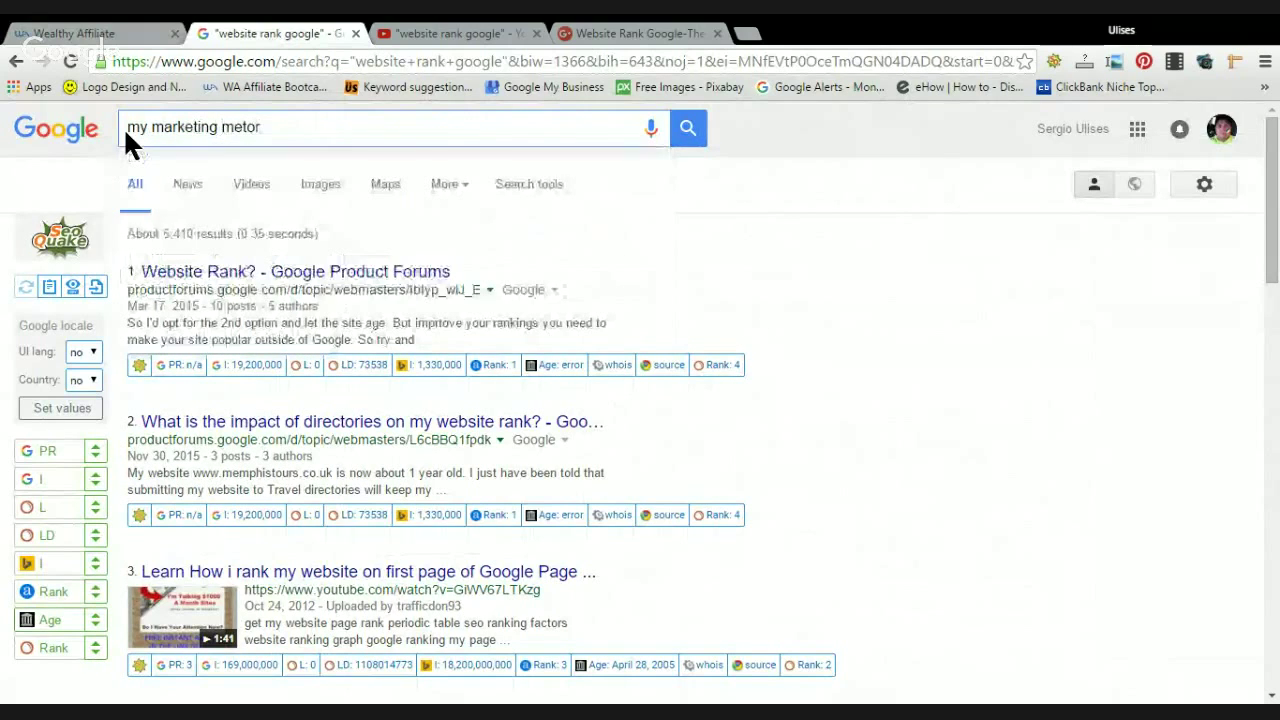
key("Return")
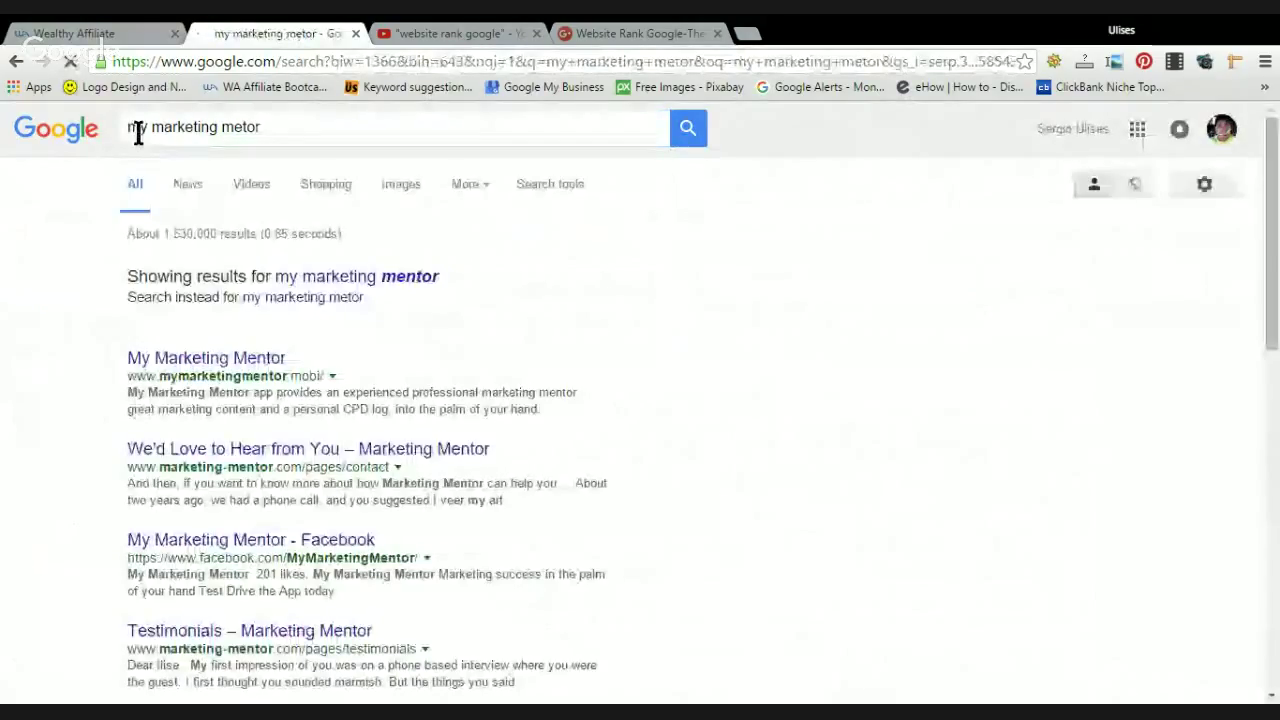
left_click(237, 127)
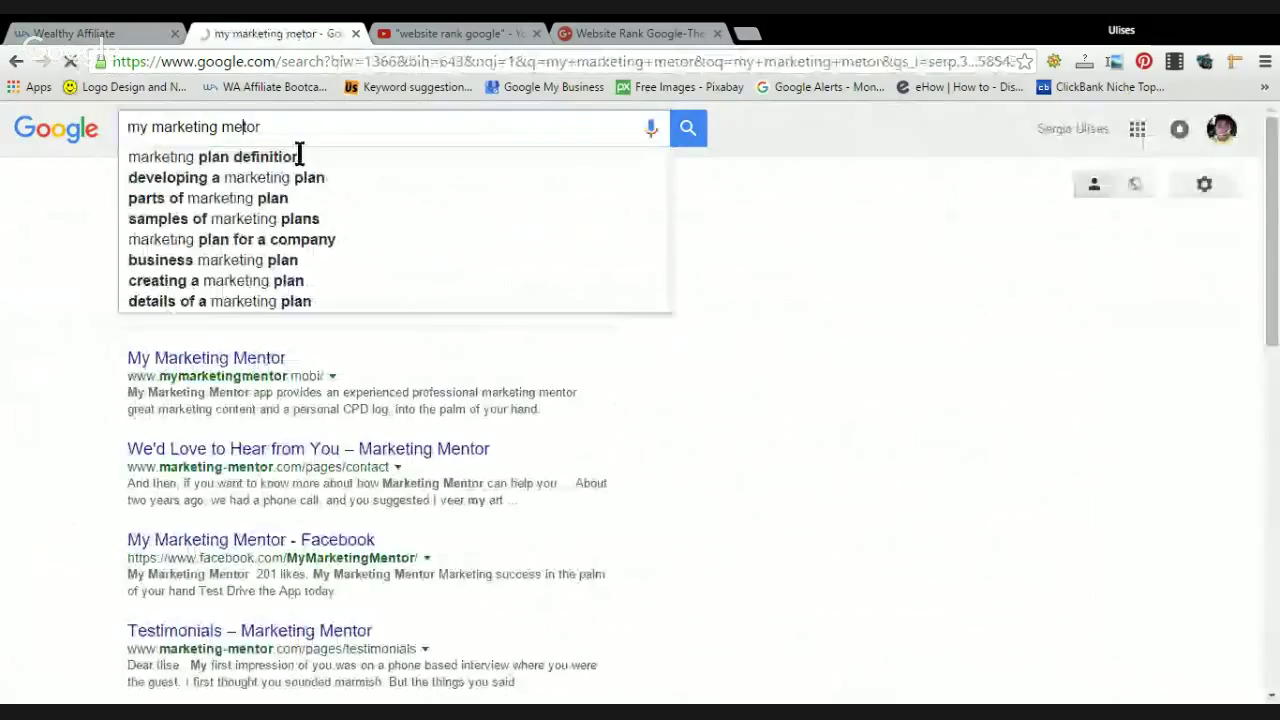
left_click(690, 130)
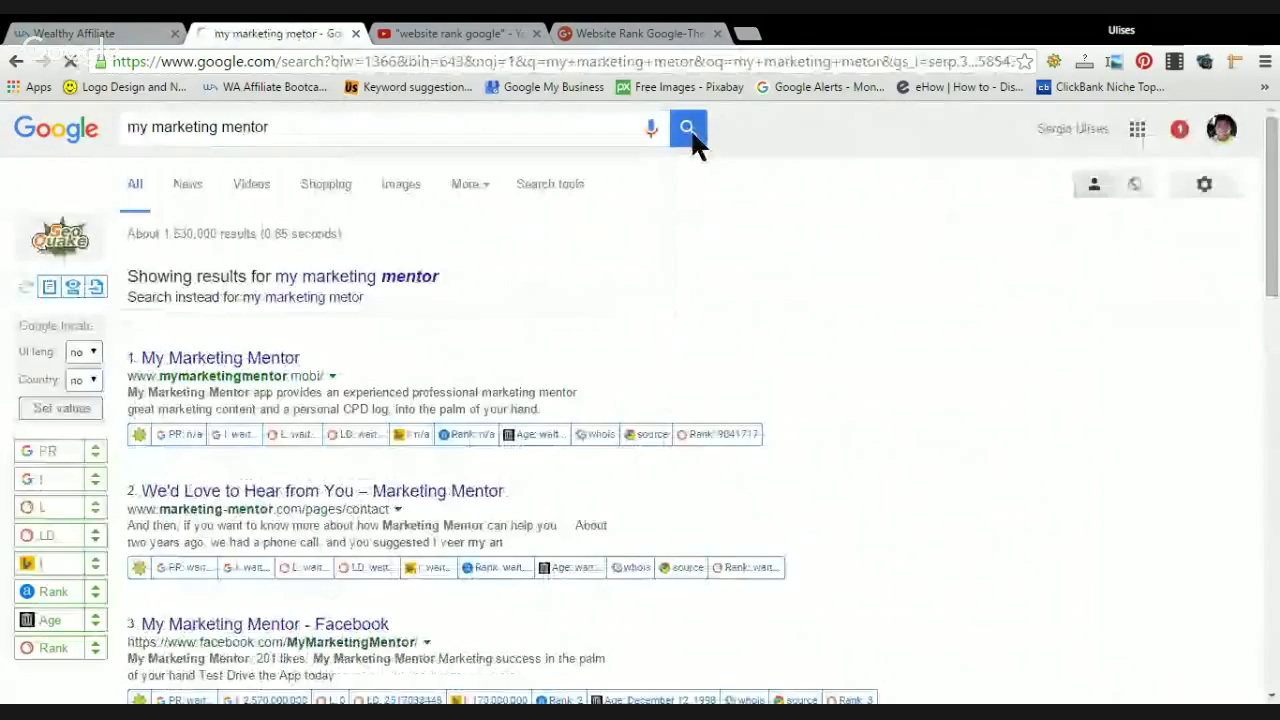
left_click(690, 128)
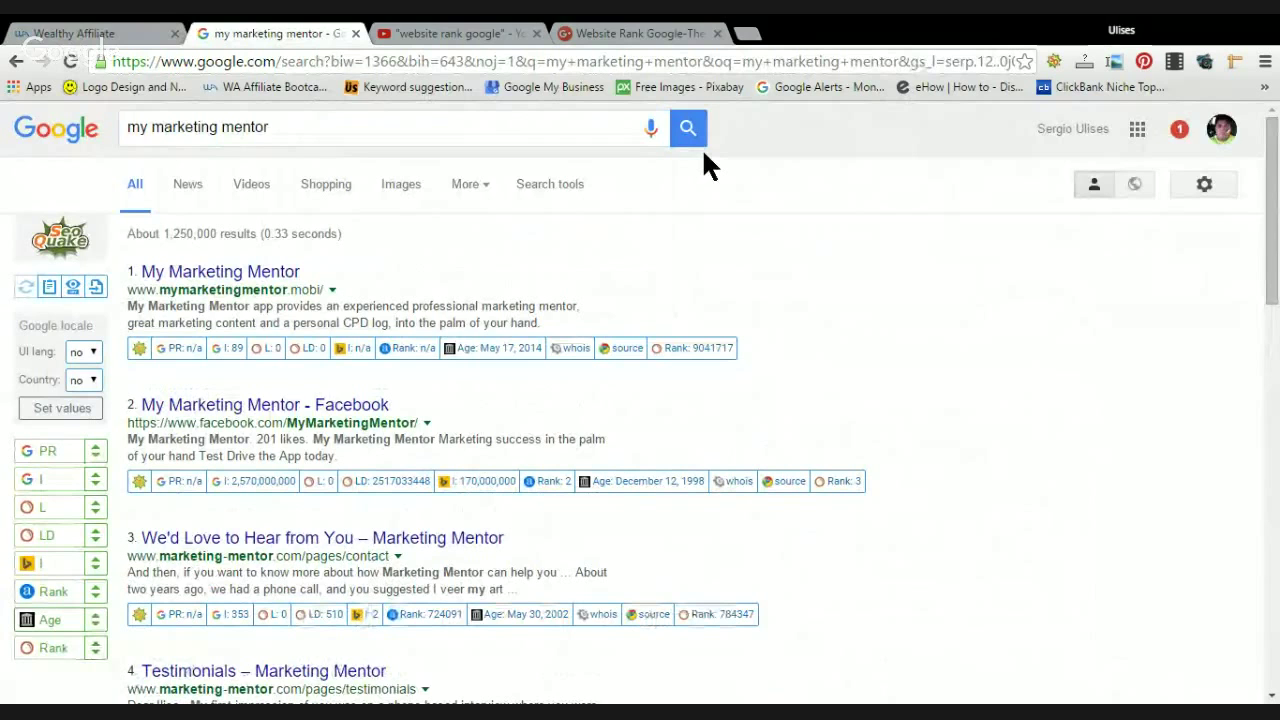
scroll(704, 165, "down", 1)
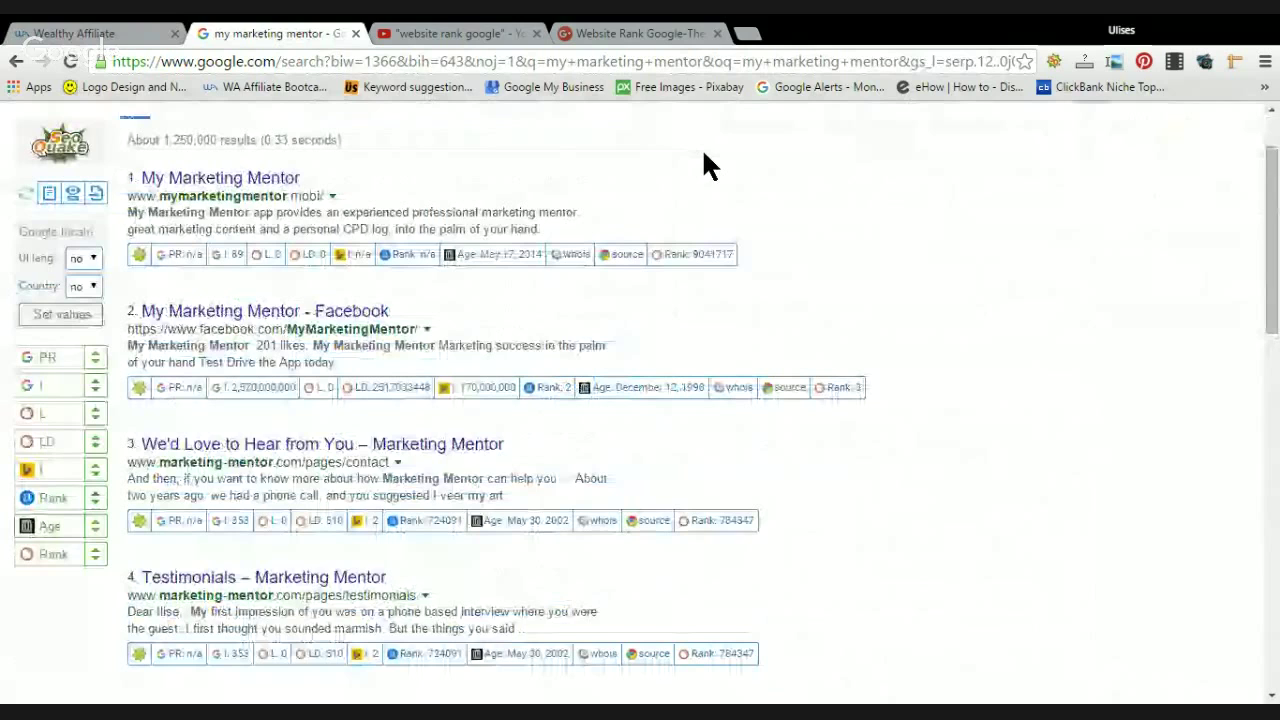
scroll(704, 165, "up", 1)
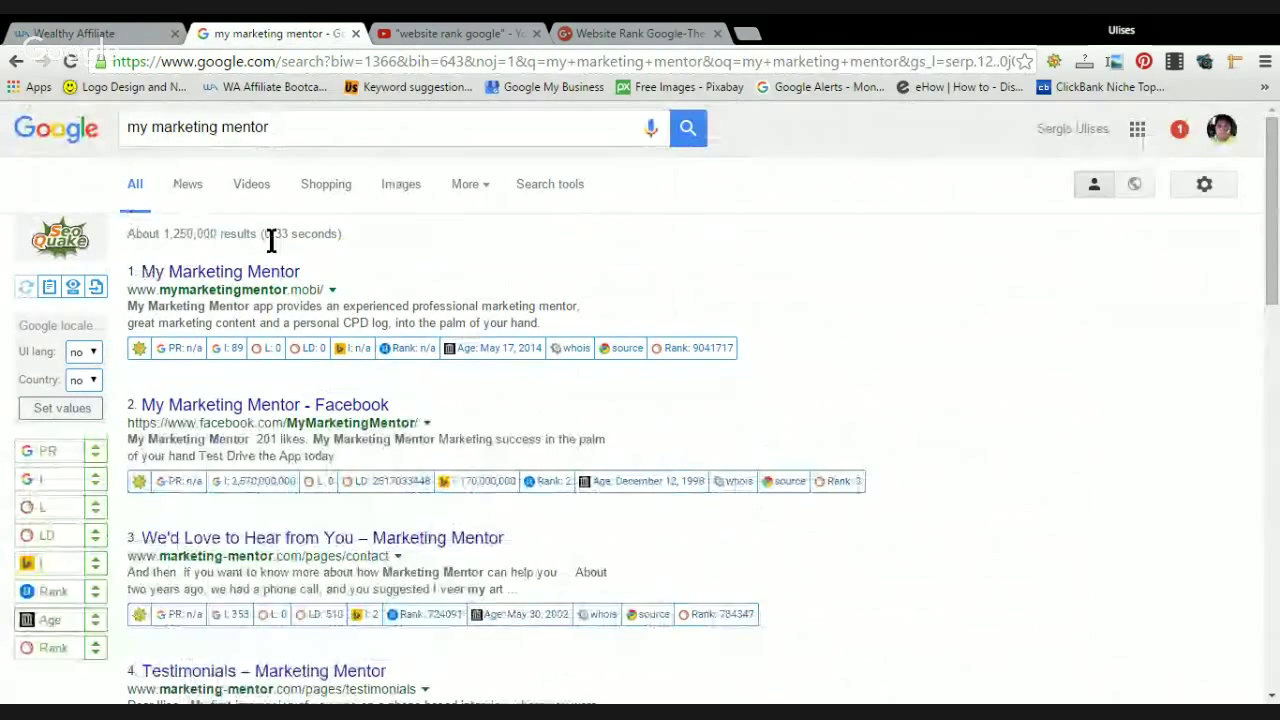
- Enclose the query in quotation marks and search for the exact phrase "my marketing mentor"
left_click(275, 127)
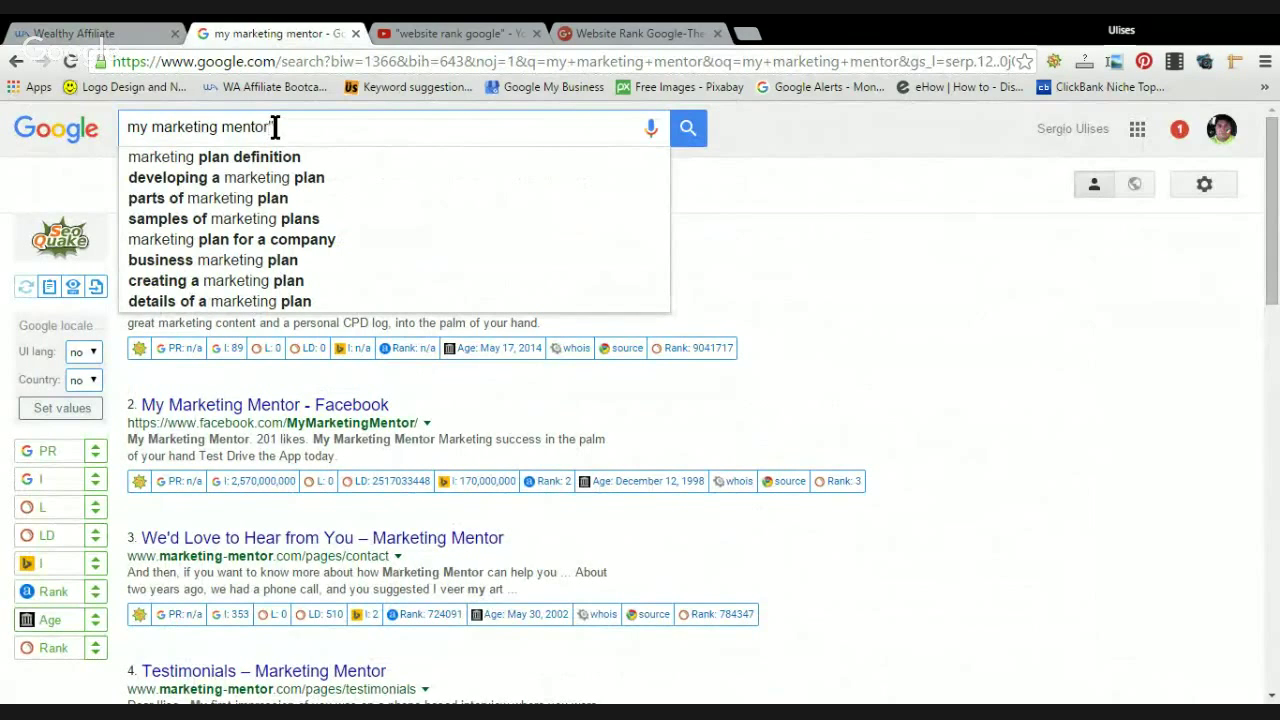
type("\"")
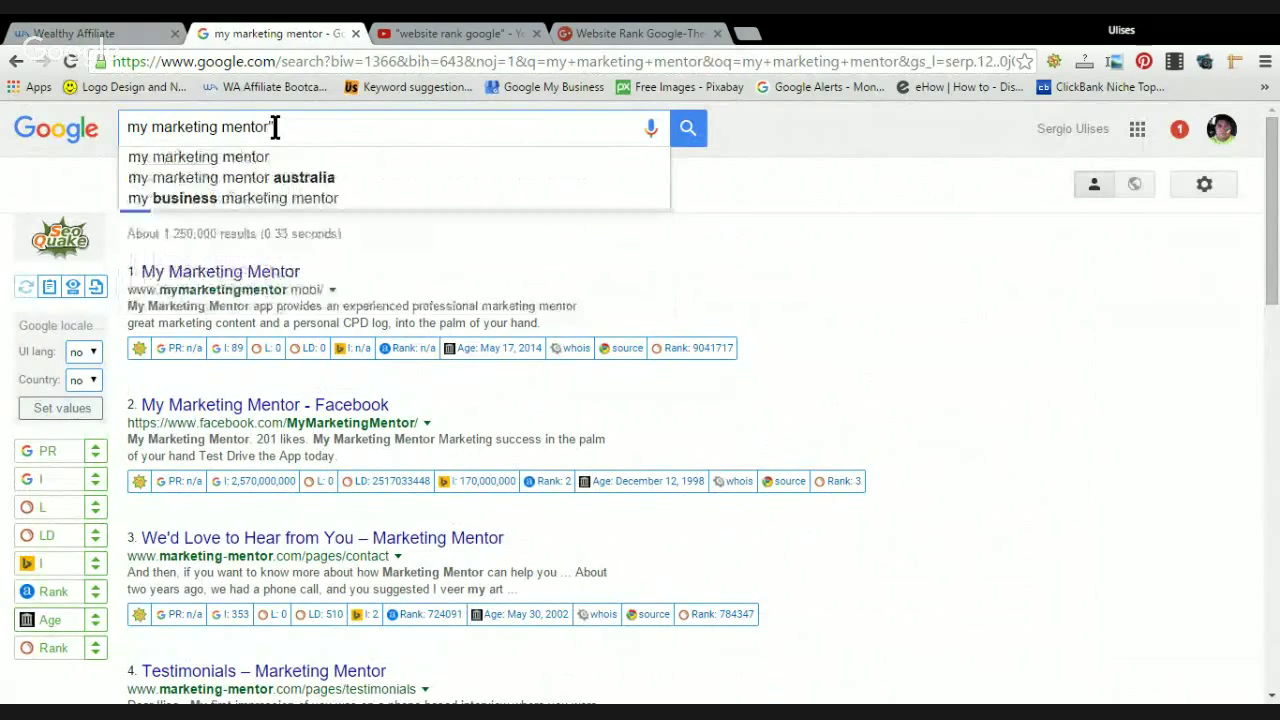
left_click(130, 126)
type("\"")
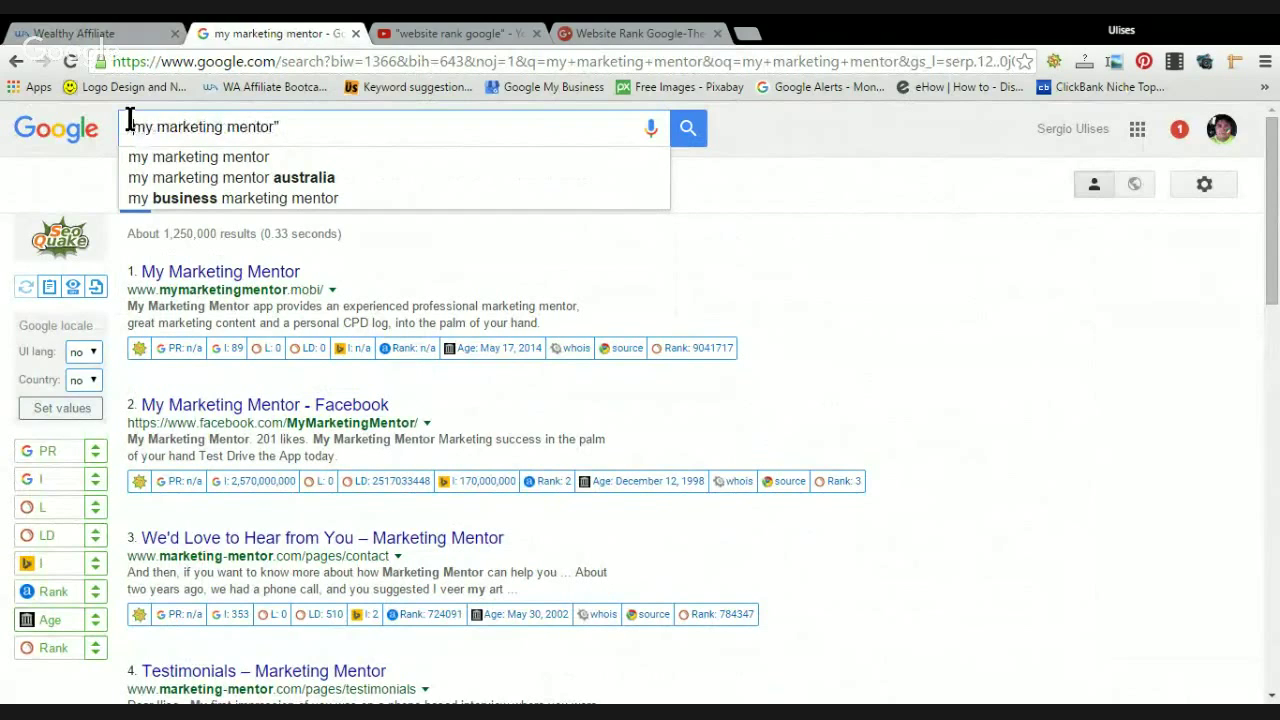
left_click(690, 138)
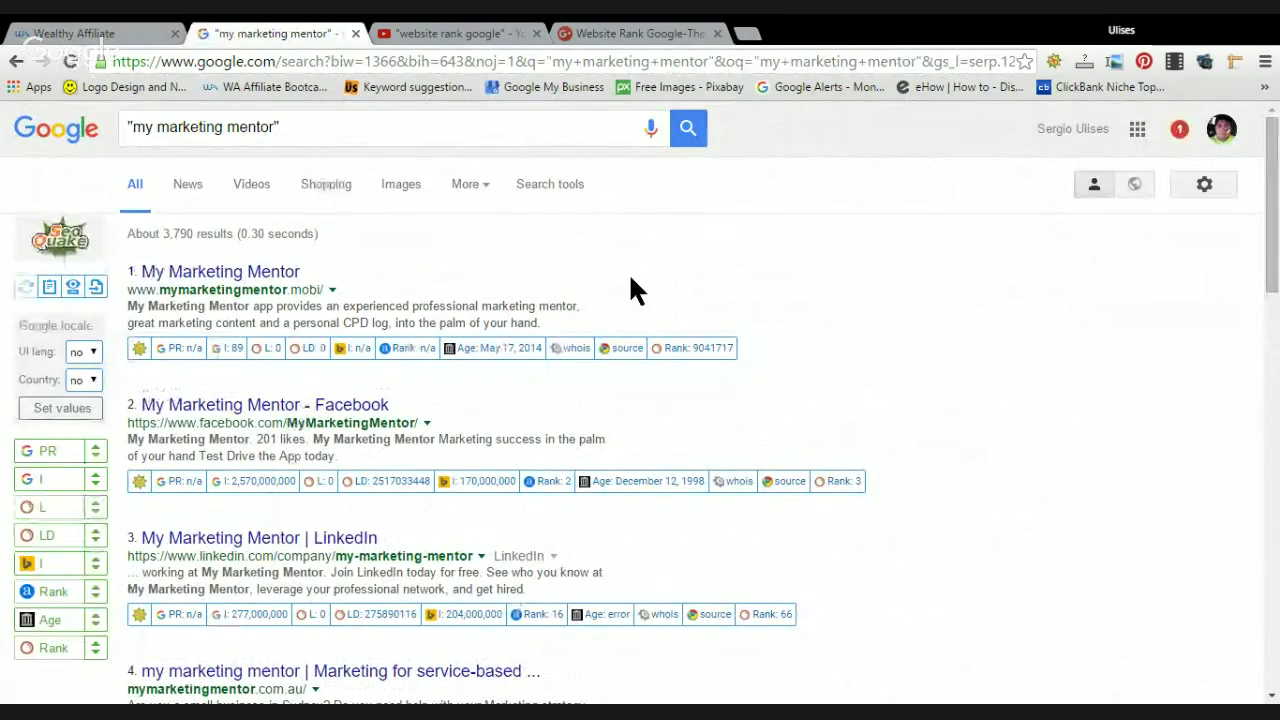
- Jump ahead in the exact-phrase search results to page 10 and on to page 14
scroll(631, 279, "down", 3)
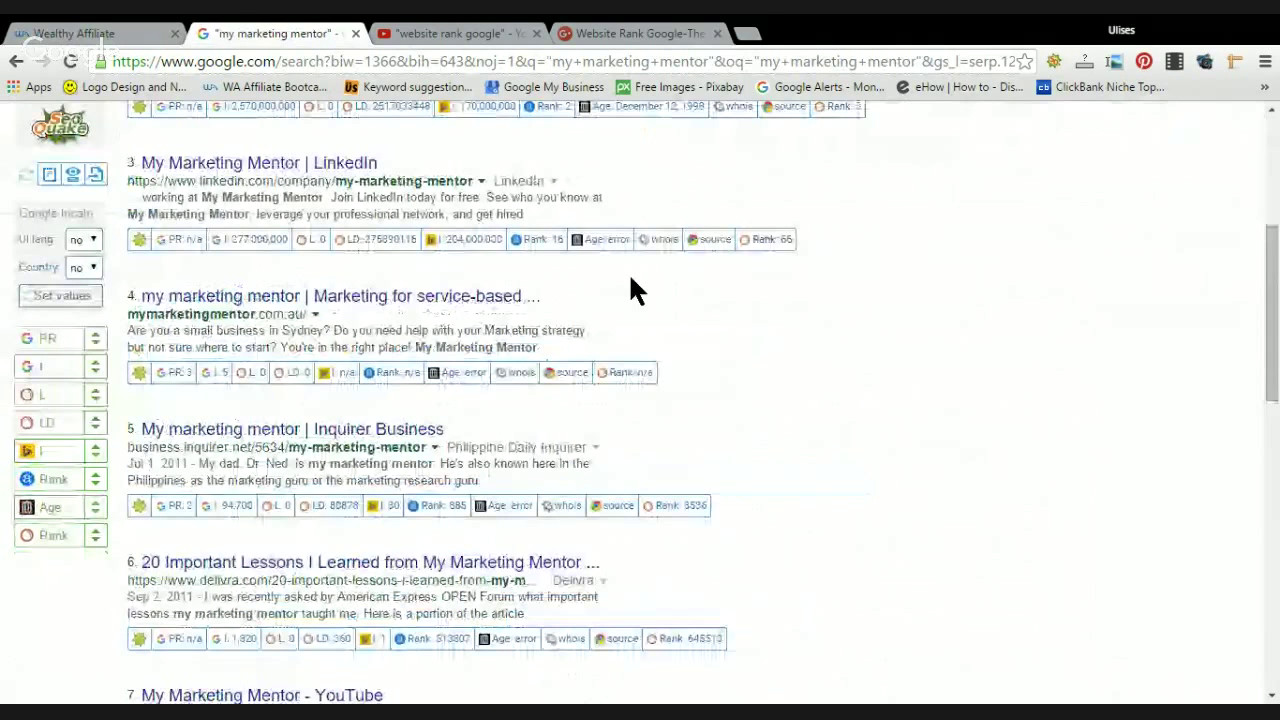
scroll(630, 280, "down", 8)
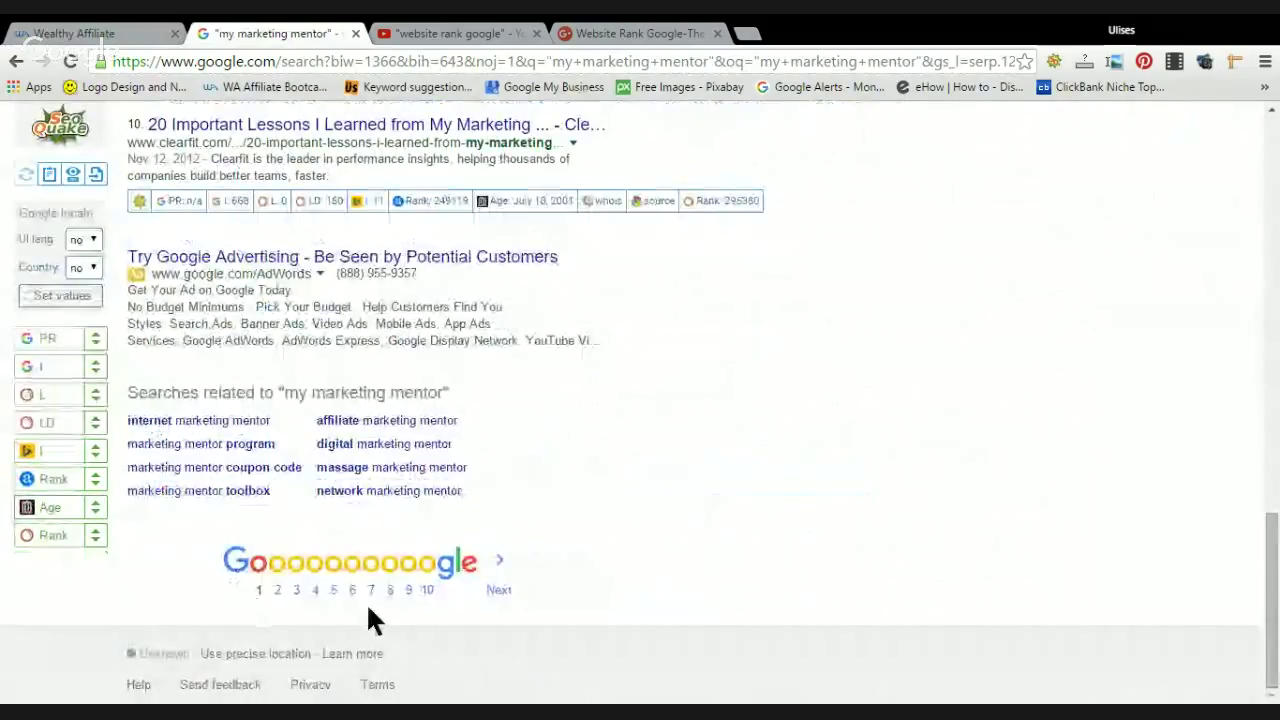
left_click(428, 591)
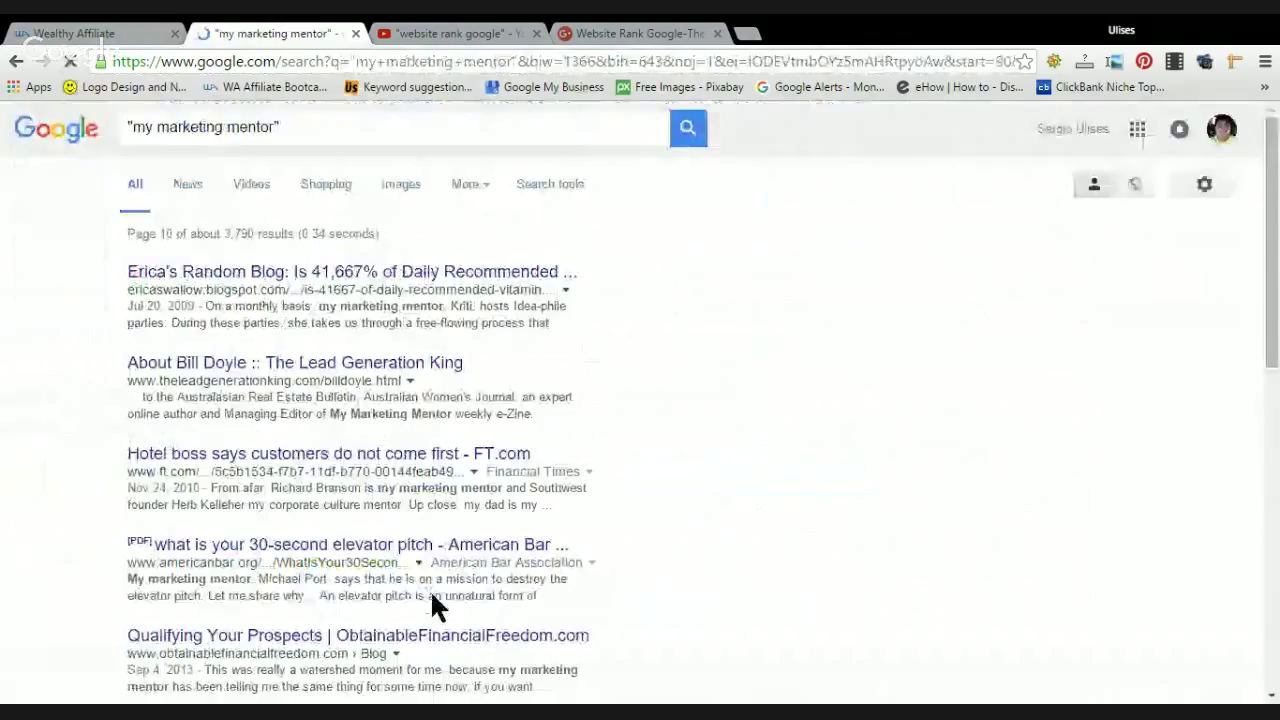
scroll(630, 438, "down", 10)
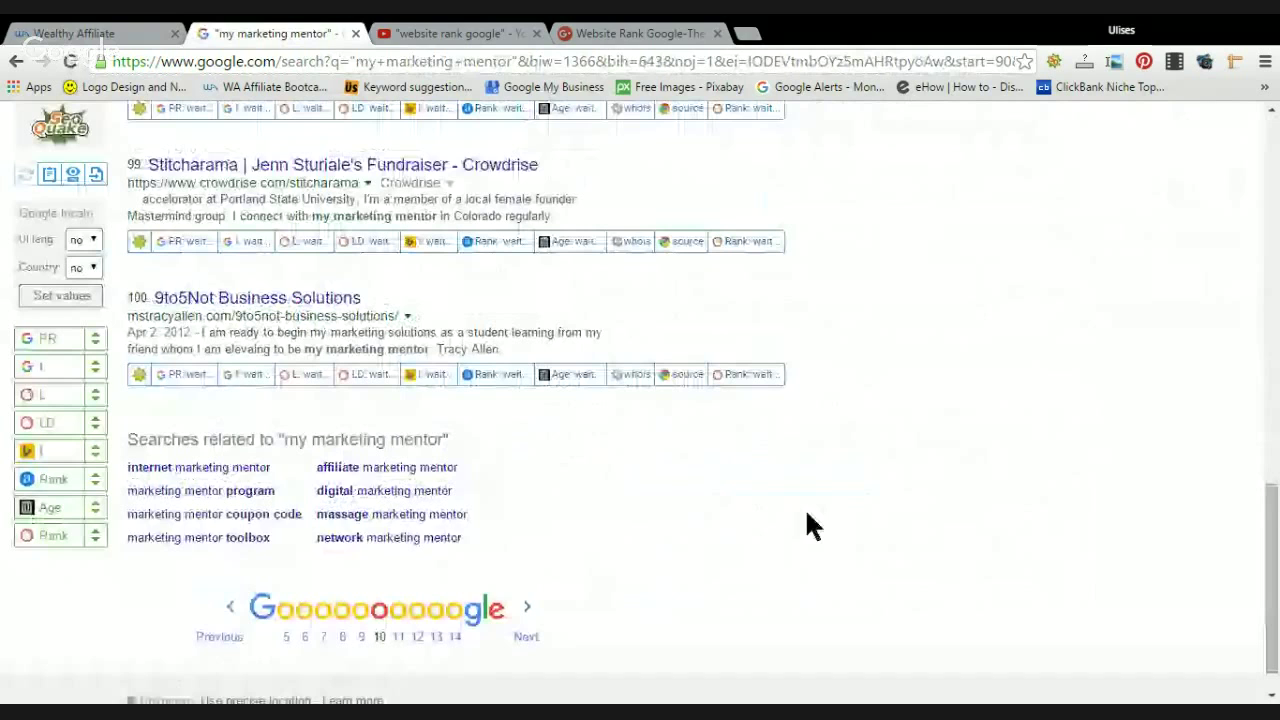
scroll(640, 560, "down", 1)
left_click(455, 590)
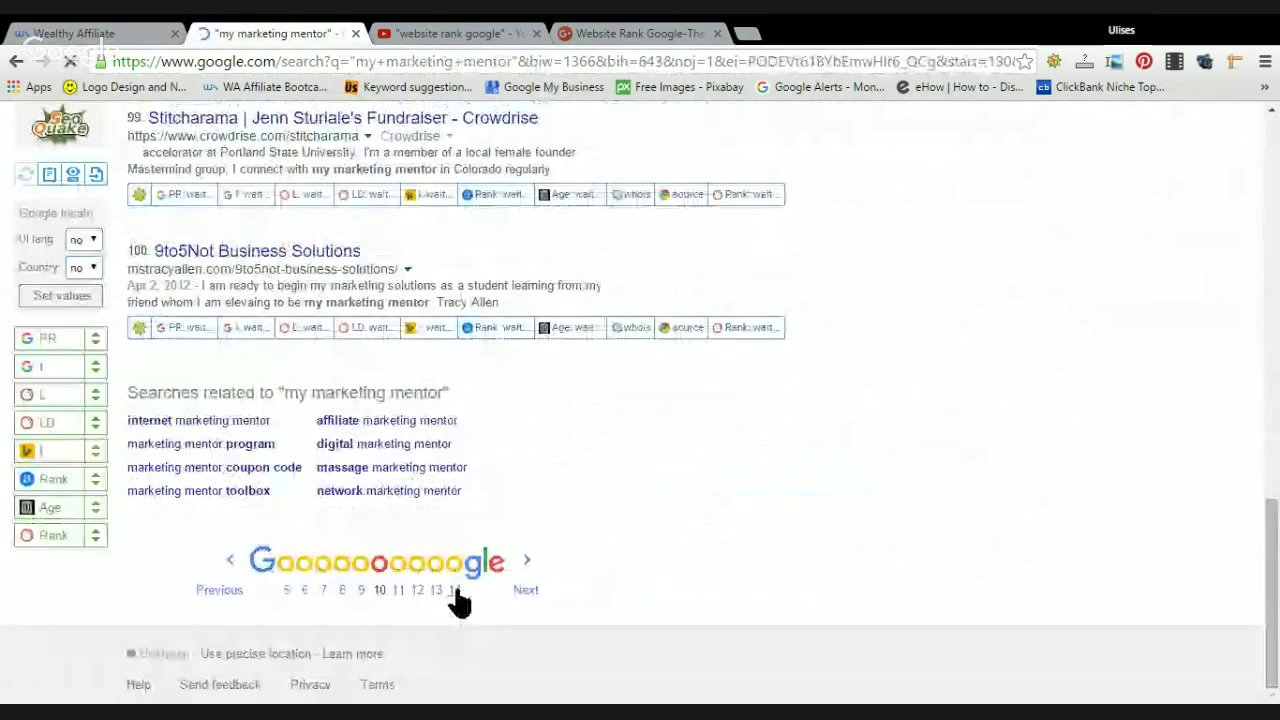
- Continue from page 14 of the results to page 18 and on to the highest page offered, 22
scroll(745, 449, "down", 5)
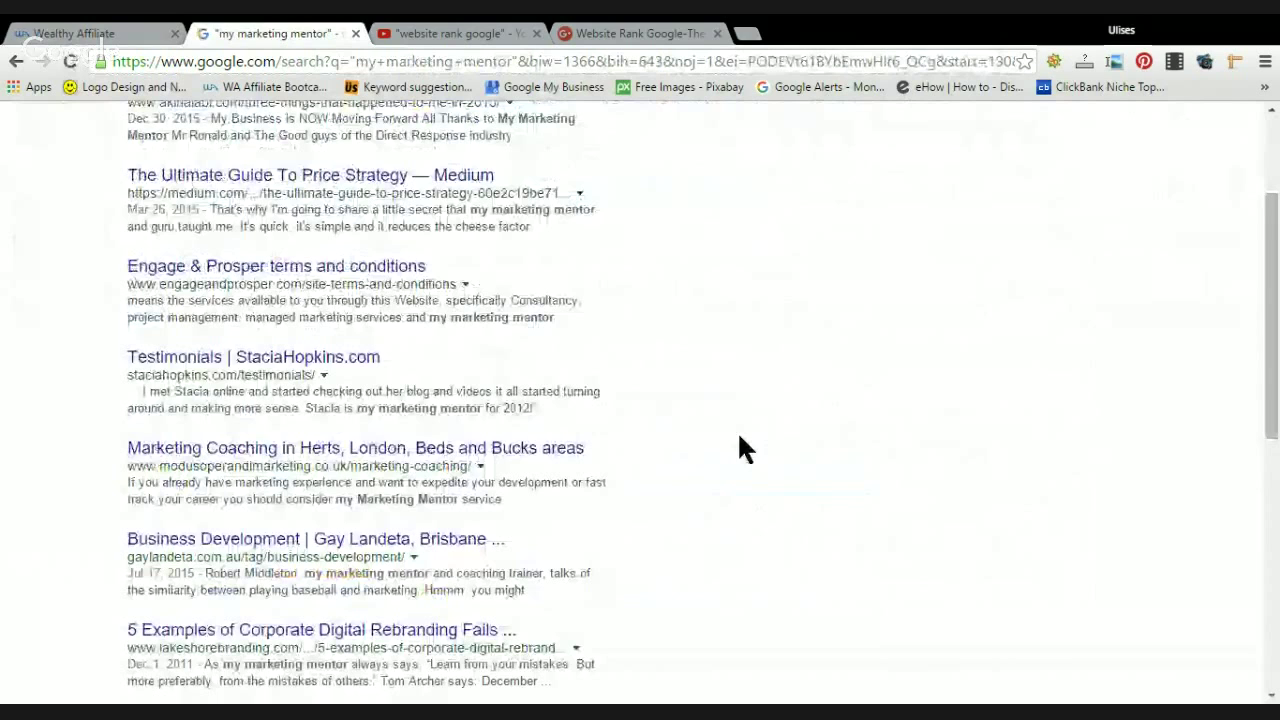
scroll(739, 437, "down", 6)
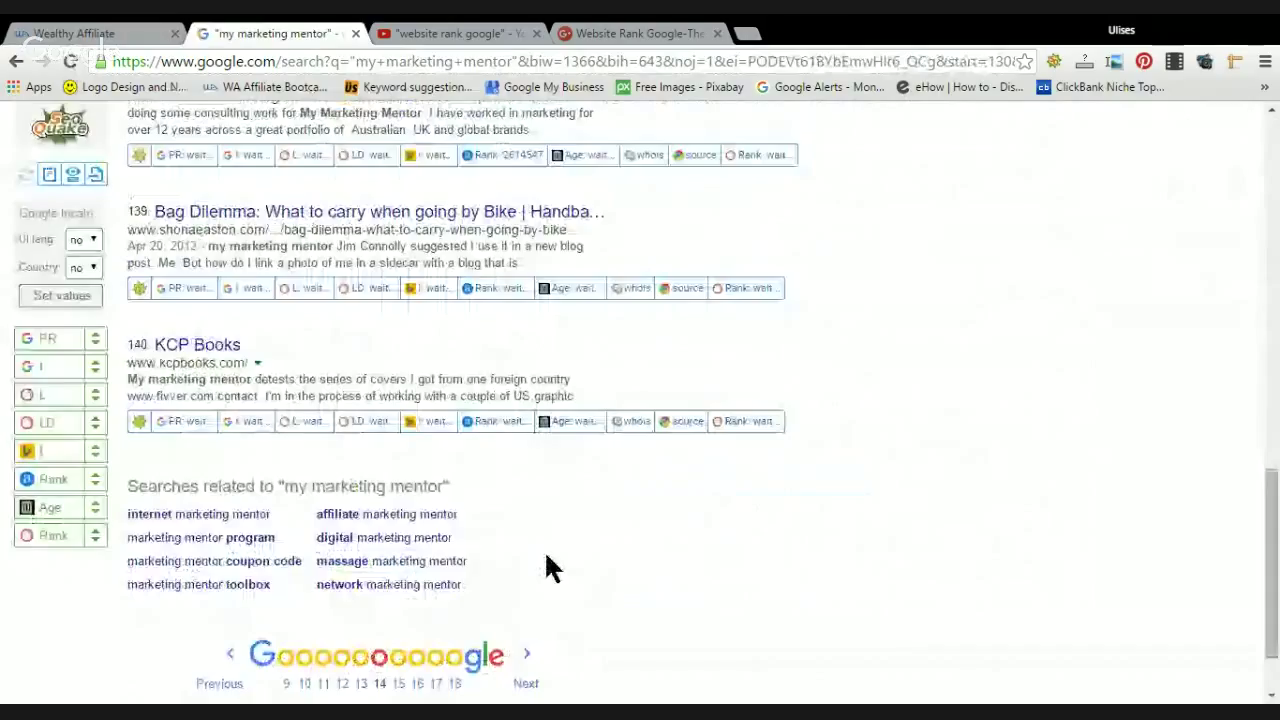
key("Right")
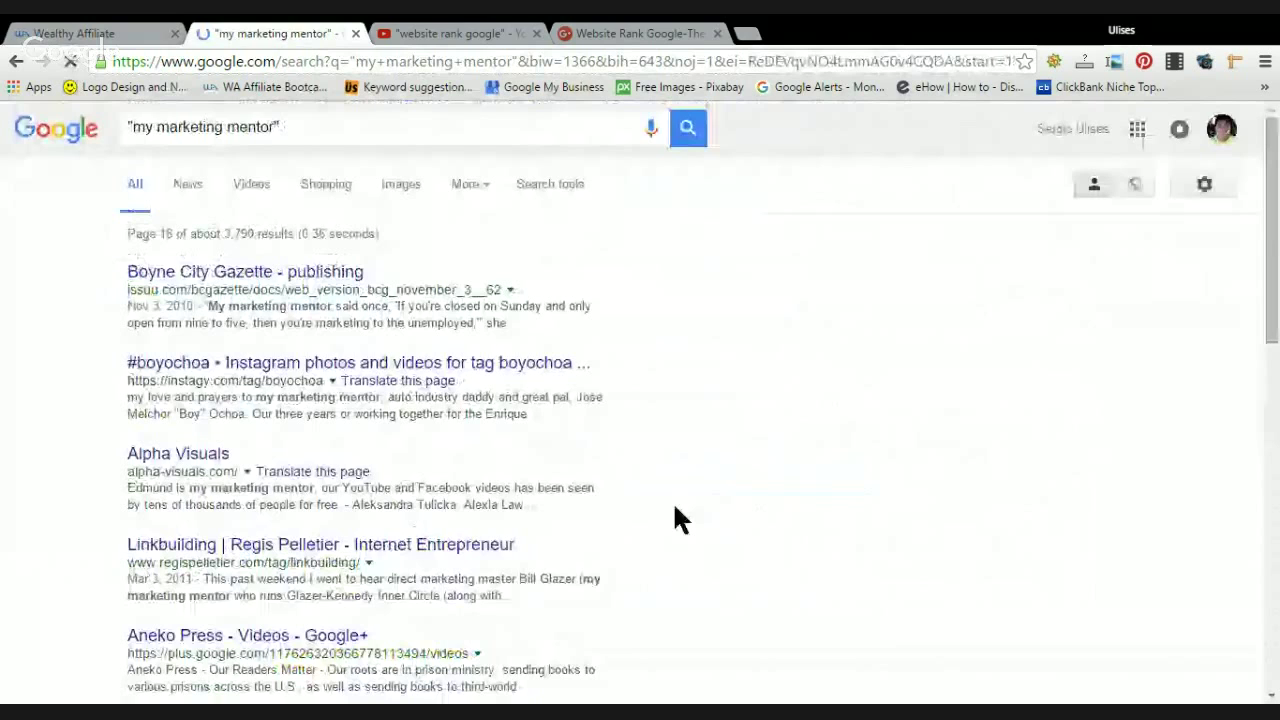
scroll(678, 518, "down", 15)
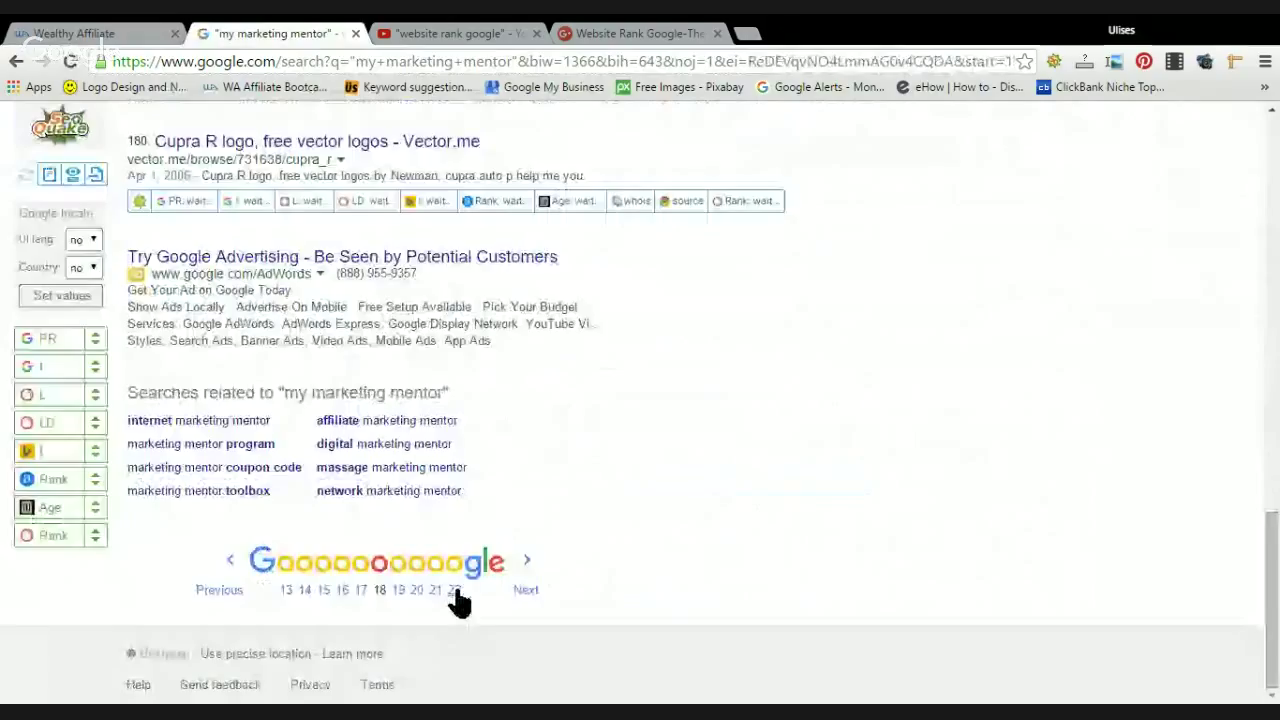
left_click(455, 590)
- Examine the end of the last results page for the omitted-entries notice, the number of results displayed and the final page number
scroll(835, 432, "down", 5)
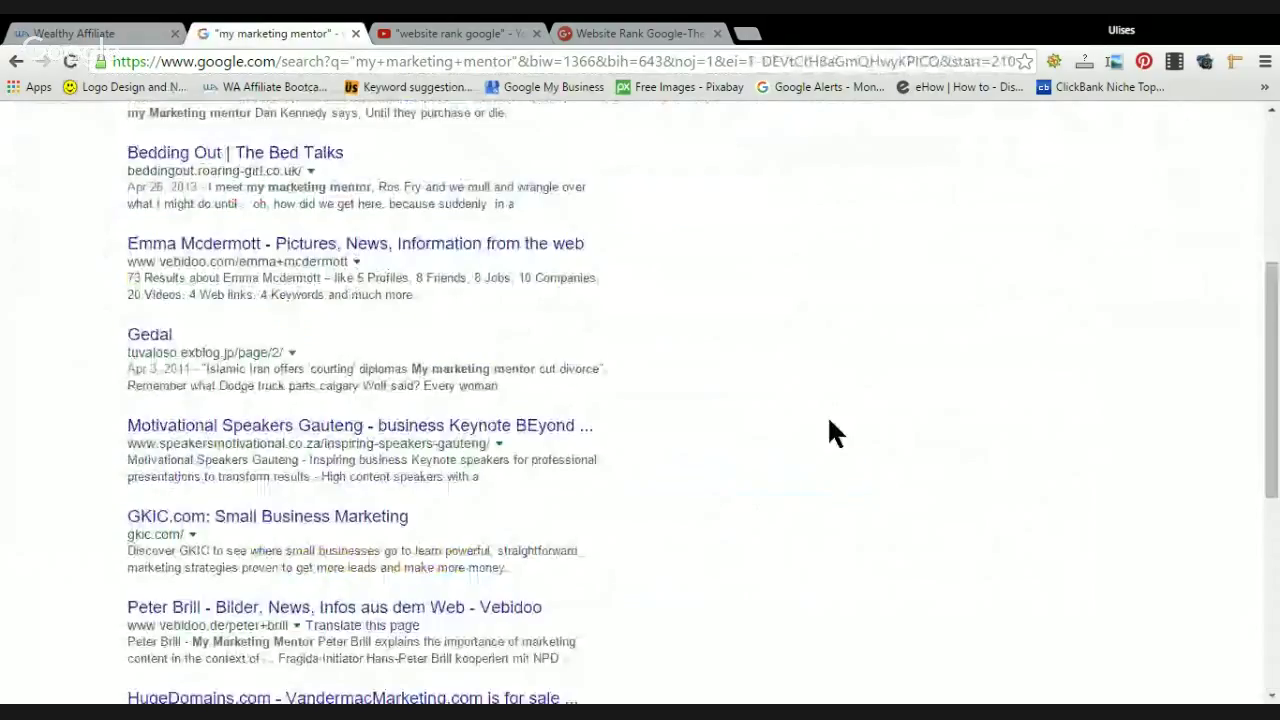
scroll(100, 373, "down", 4)
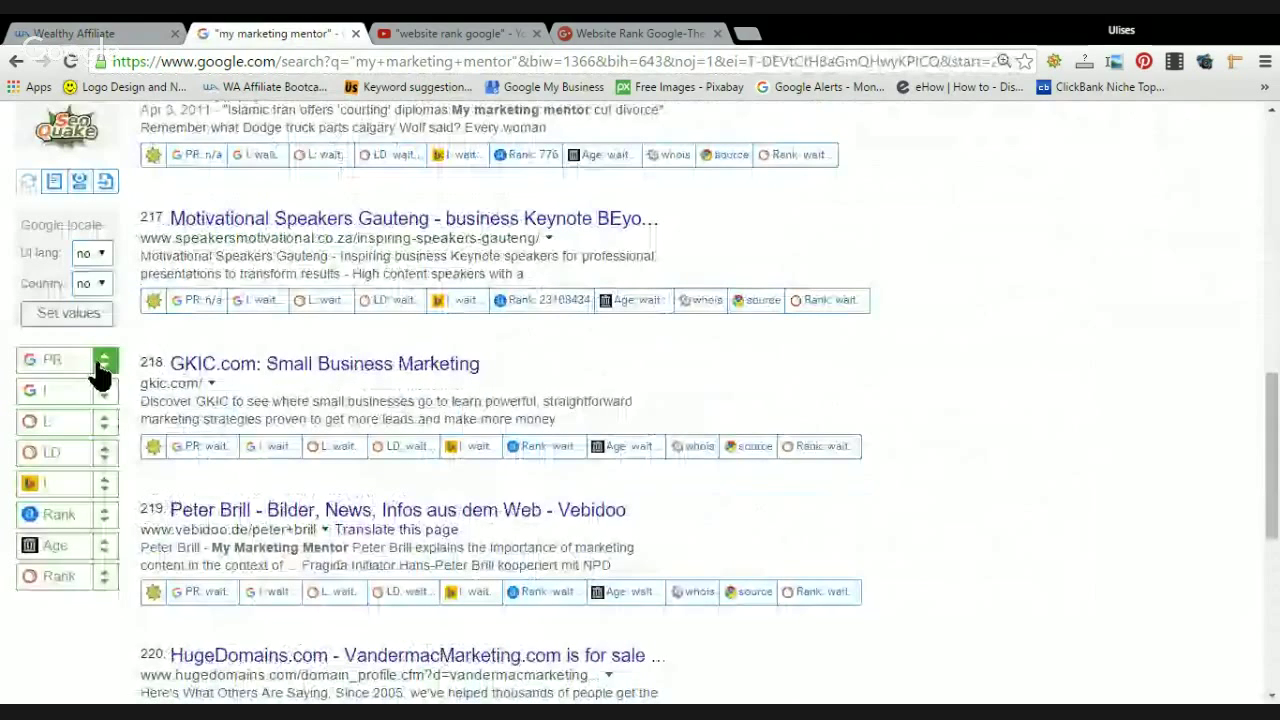
scroll(150, 360, "down", 5)
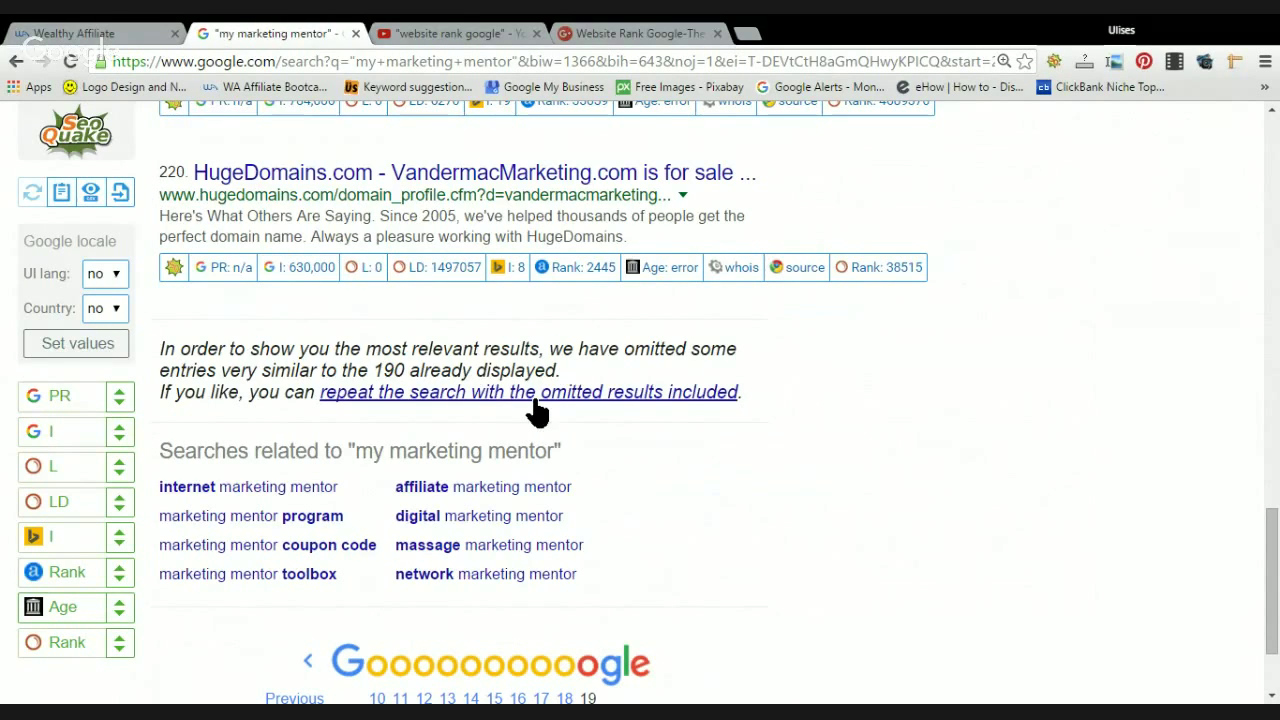
scroll(762, 575, "down", 2)
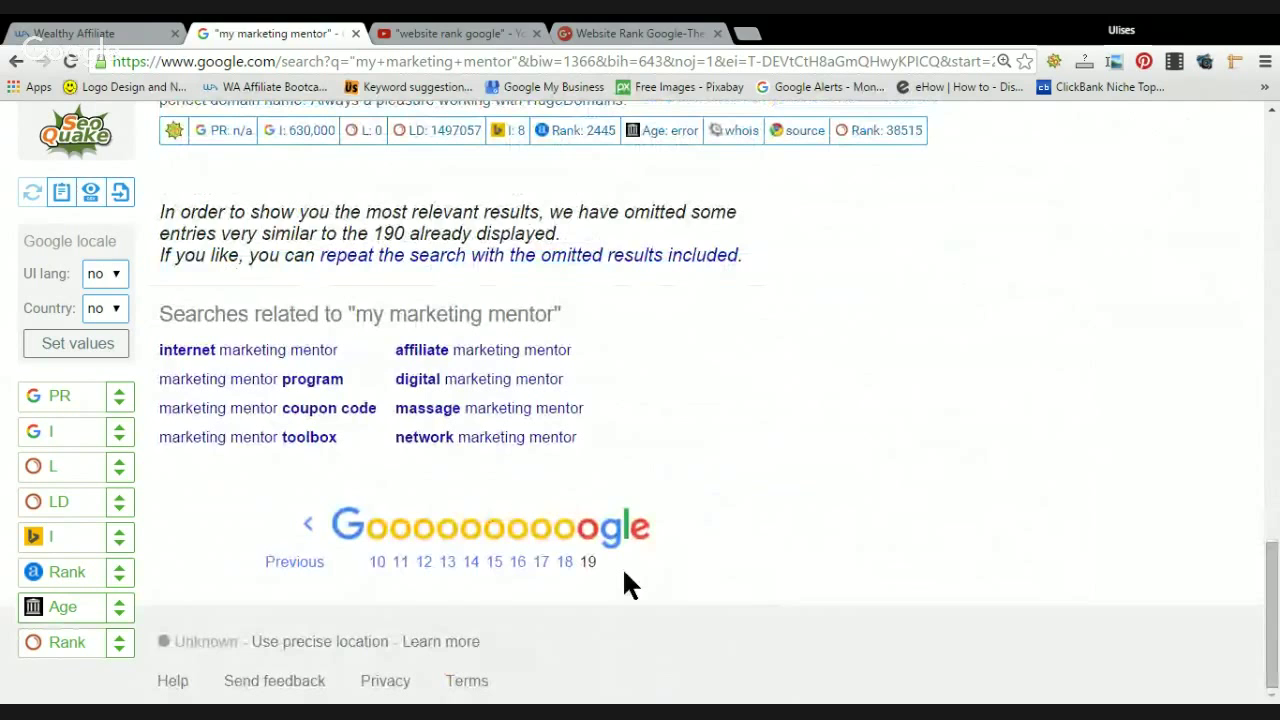
scroll(398, 428, "up", 2)
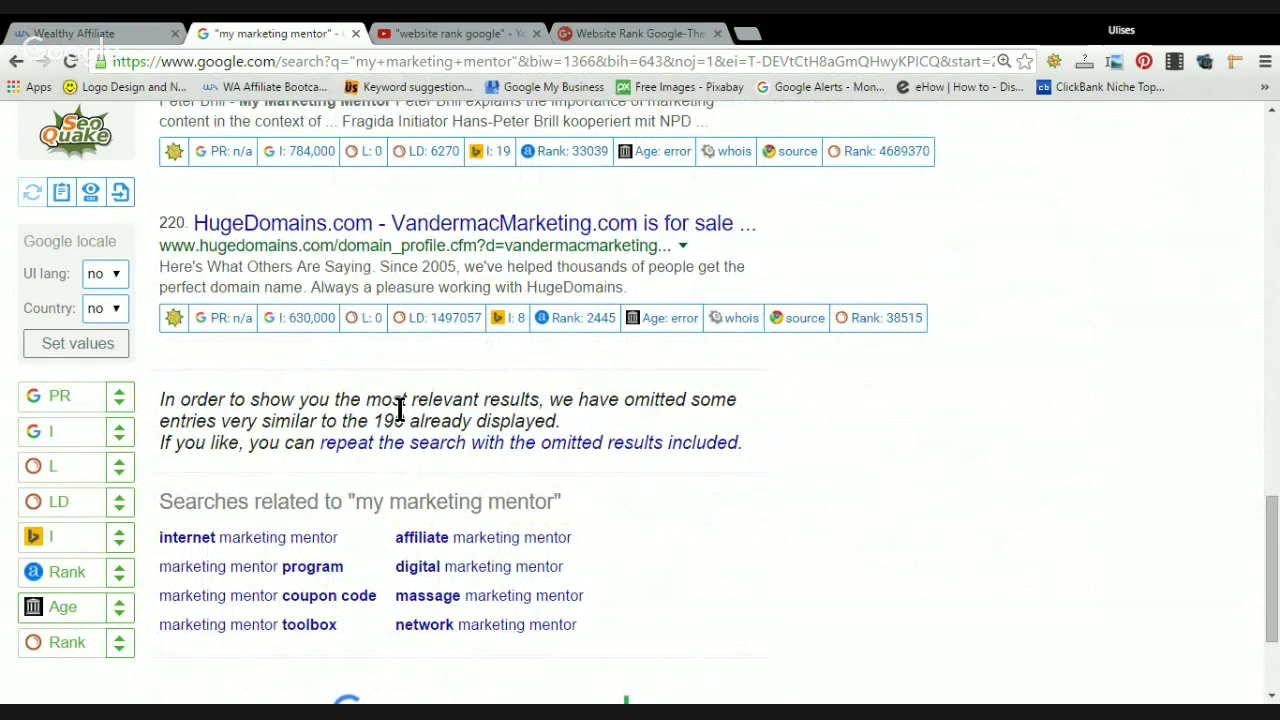
scroll(399, 409, "up", 1)
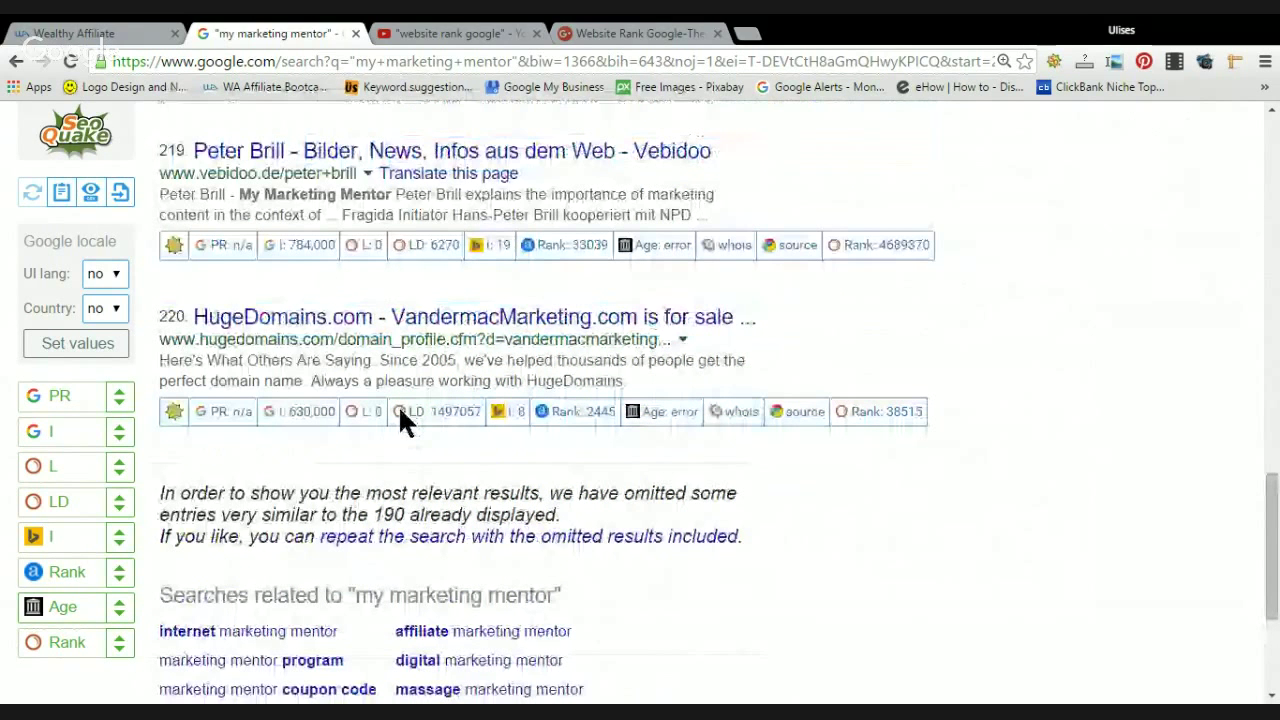
- Copy my marketing mentor without its quotation marks, run it through the Wealthy Affiliate Keyword Search and review the suggested keywords
scroll(399, 409, "up", 15)
left_click_drag(343, 134, 165, 133)
key("ctrl+c")
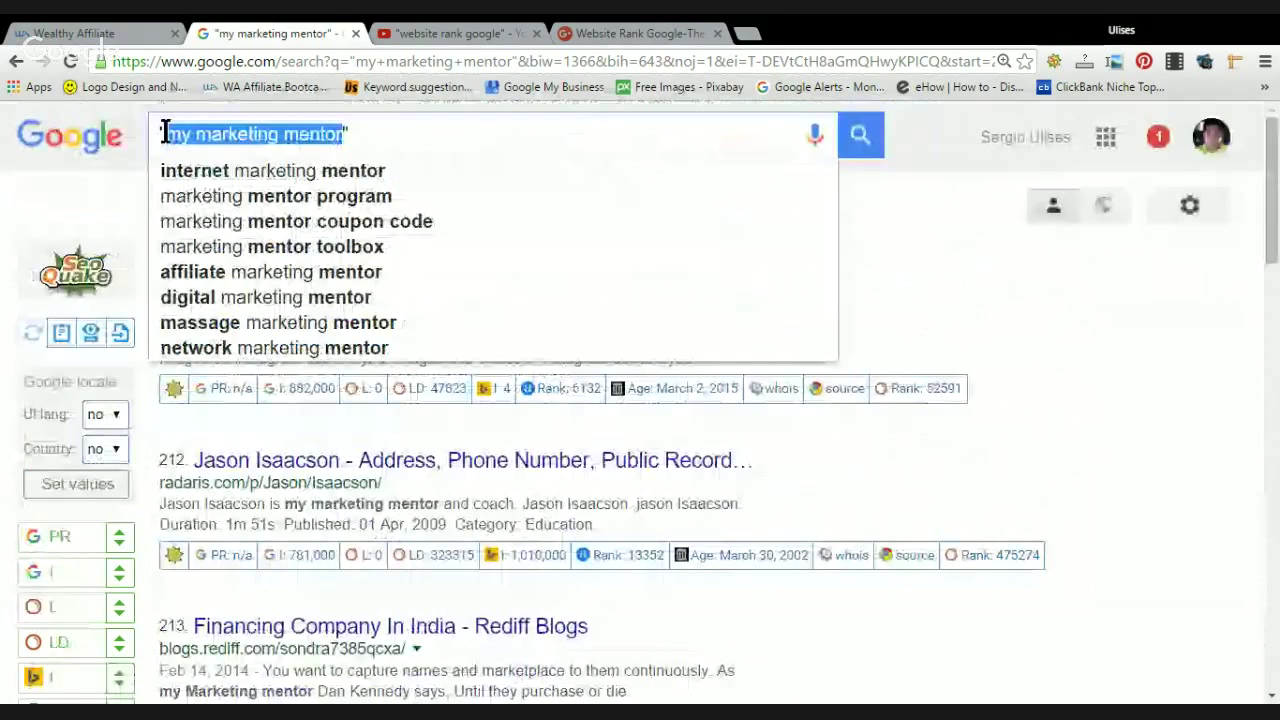
key("ctrl+shift+Tab")
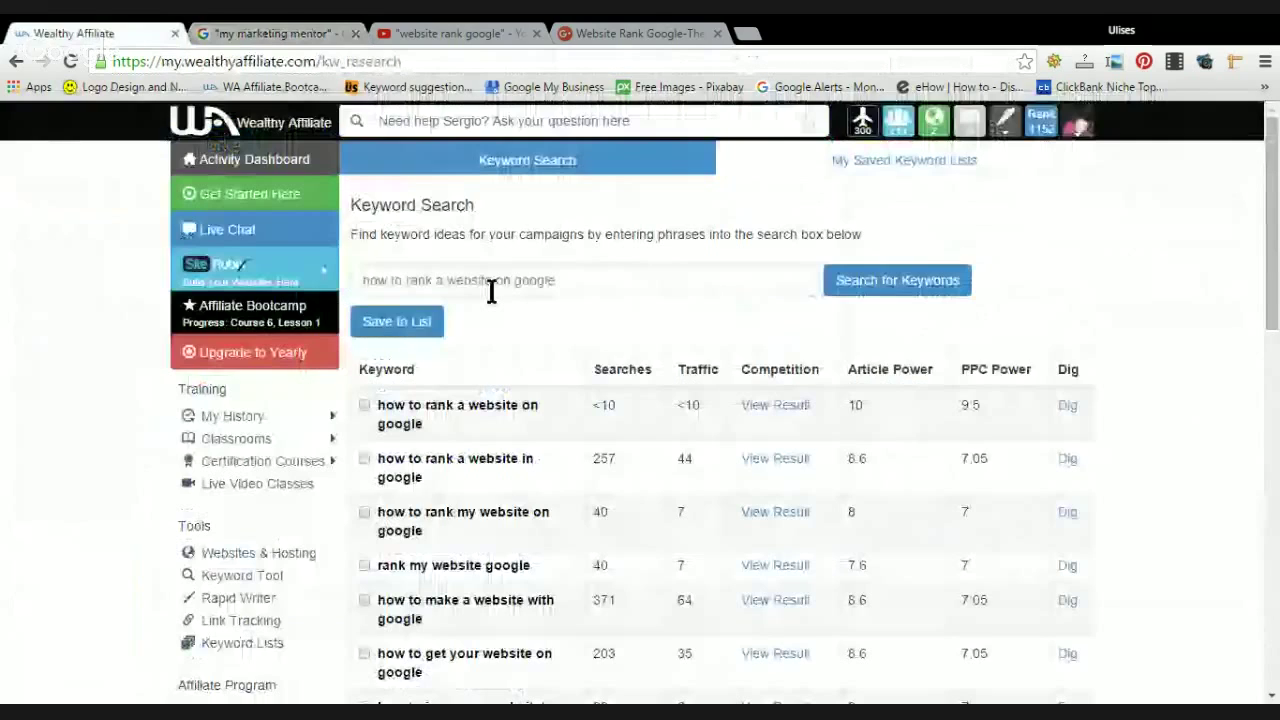
triple_click(491, 289)
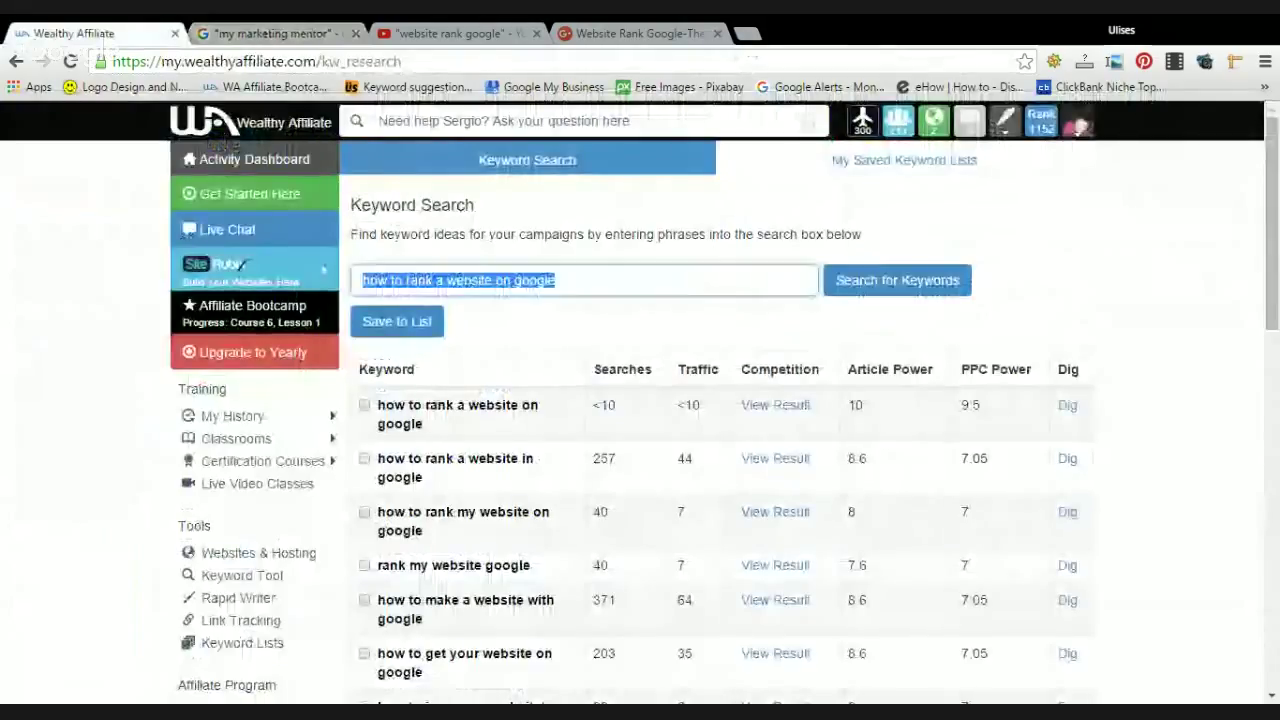
key("ctrl+v")
left_click(868, 283)
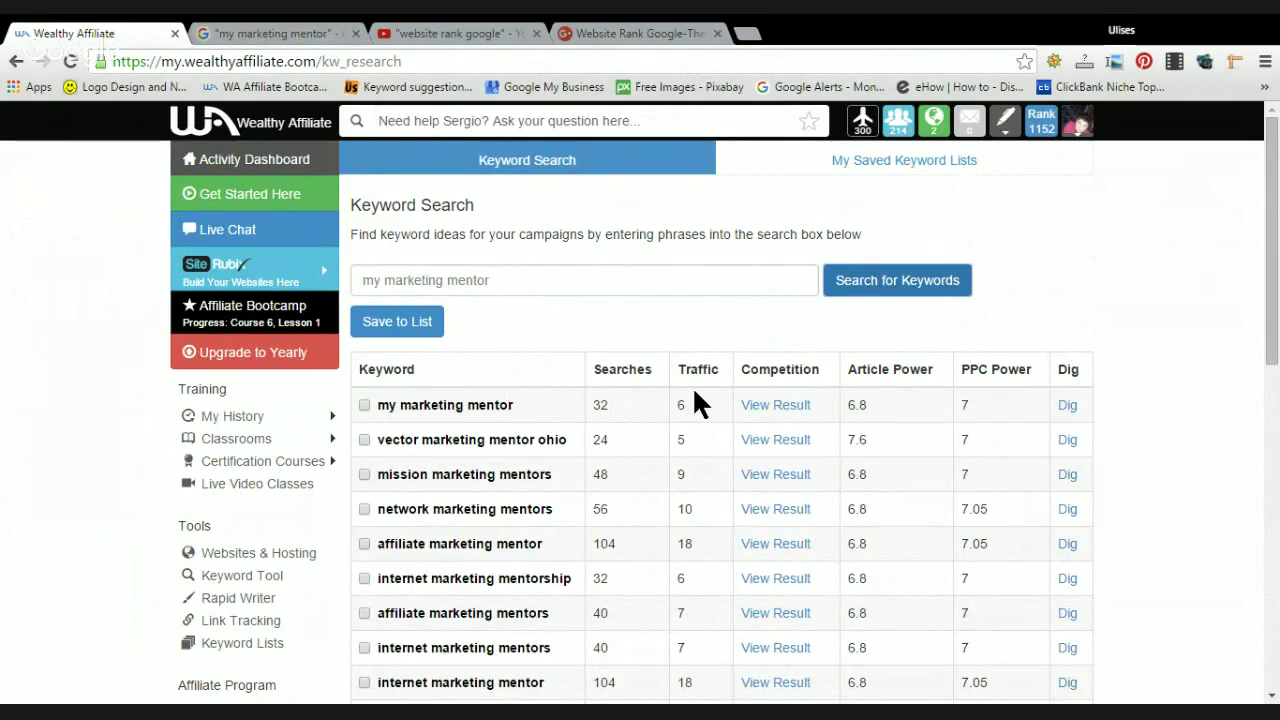
scroll(695, 392, "down", 2)
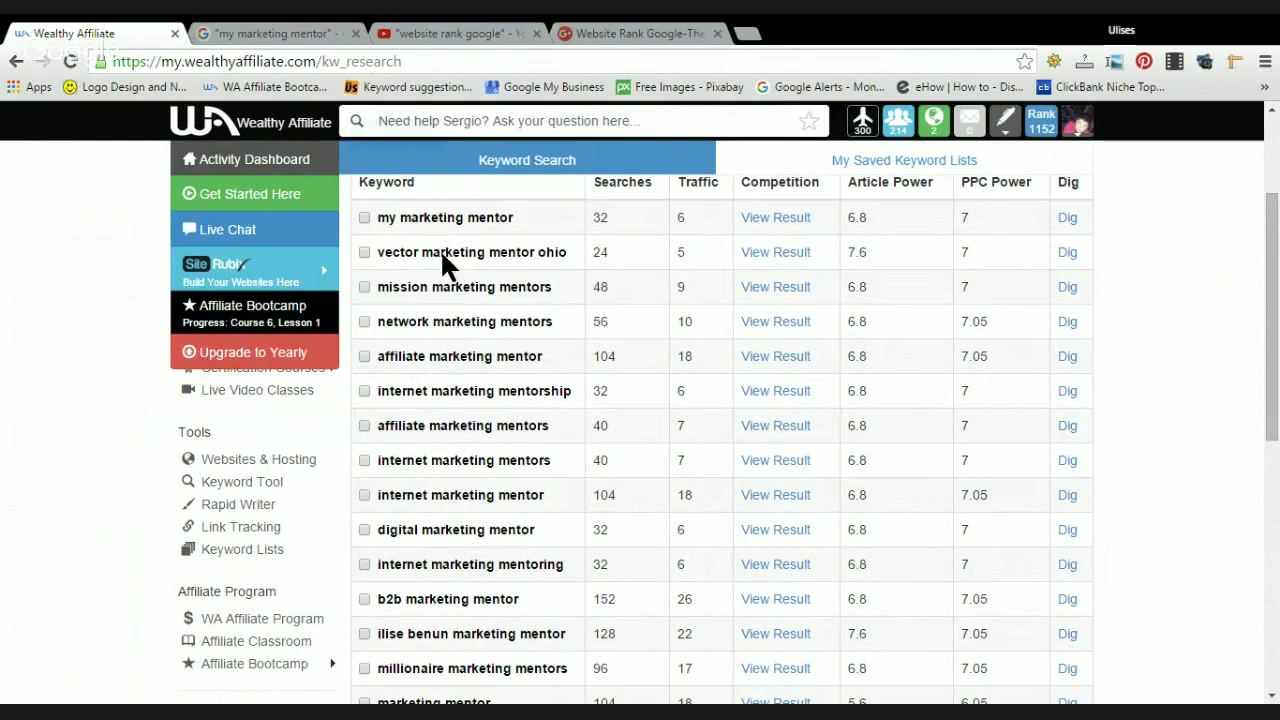
- Replace the keyword with plumbing laredo texas, run the Keyword Search and review the suggested keywords' searches and traffic
scroll(455, 287, "up", 2)
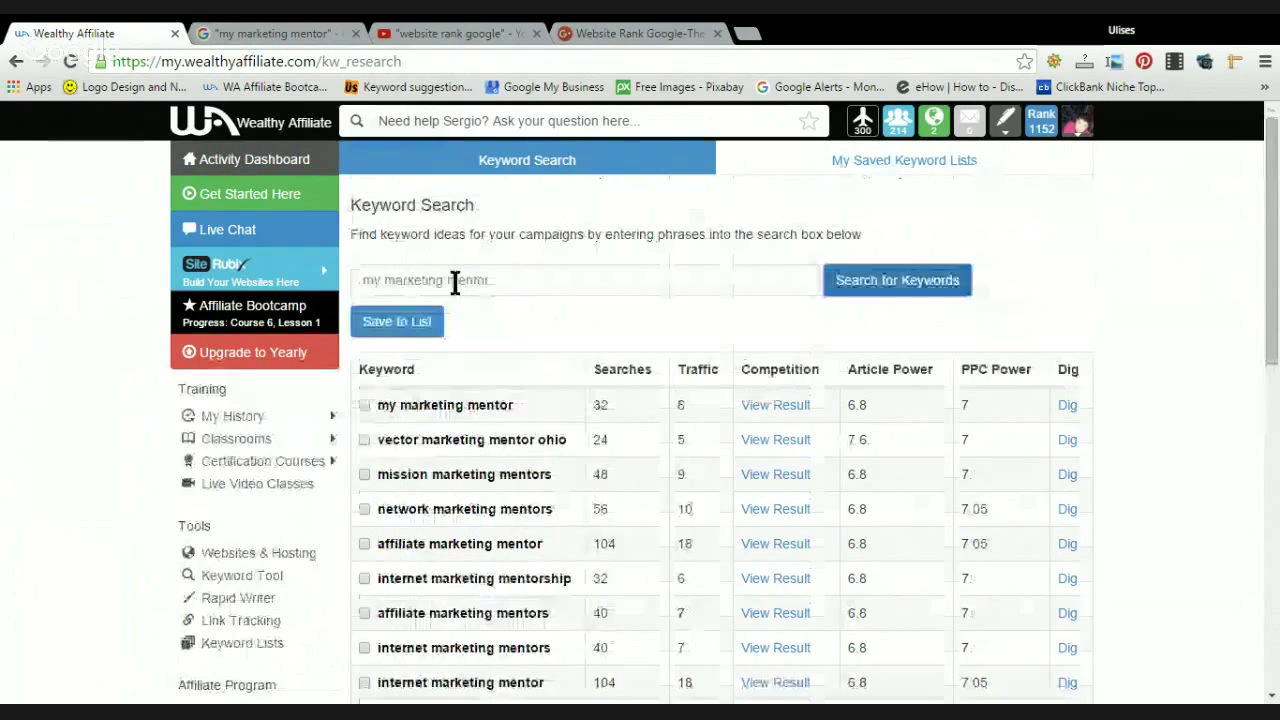
mouse_move(232, 416)
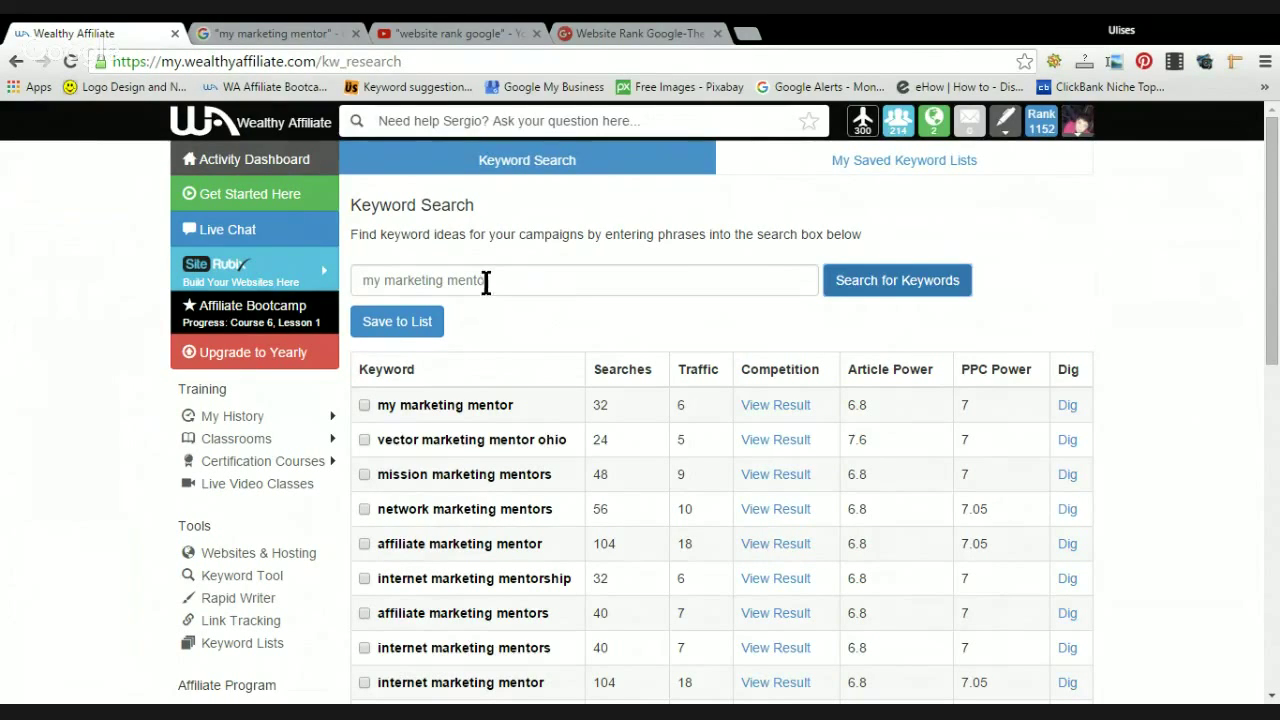
left_click_drag(491, 280, 340, 284)
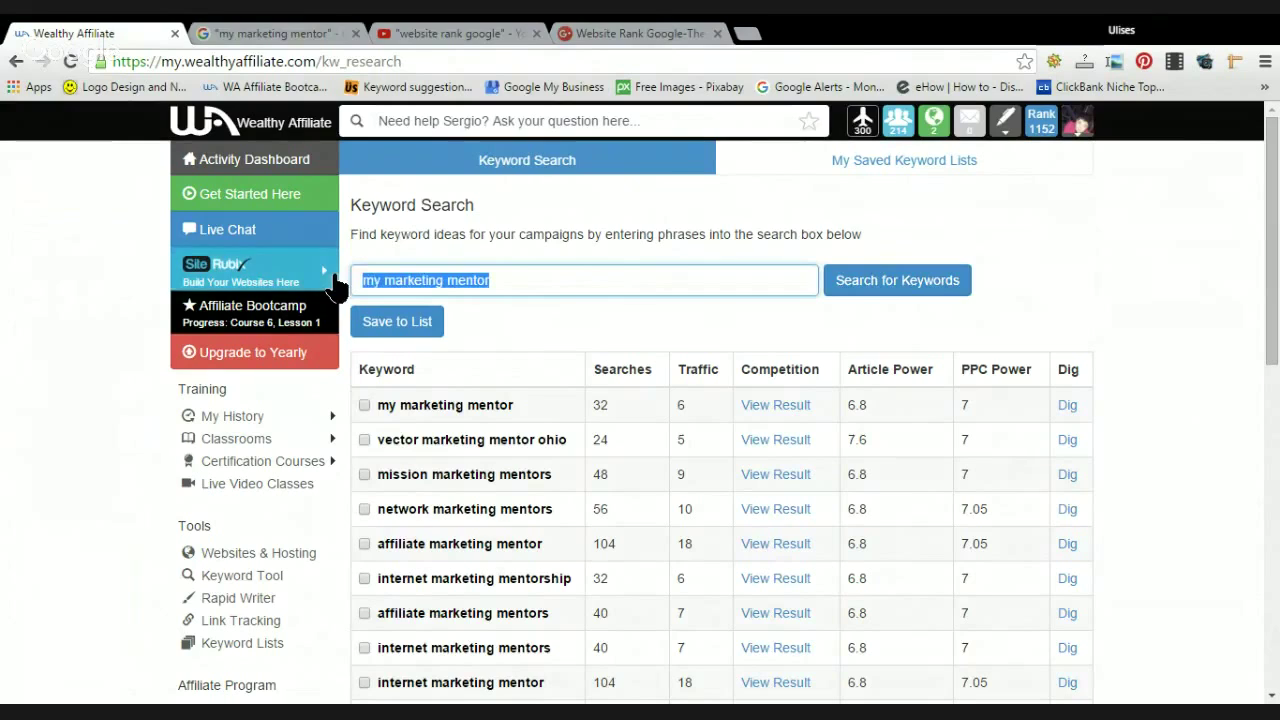
key("BackSpace")
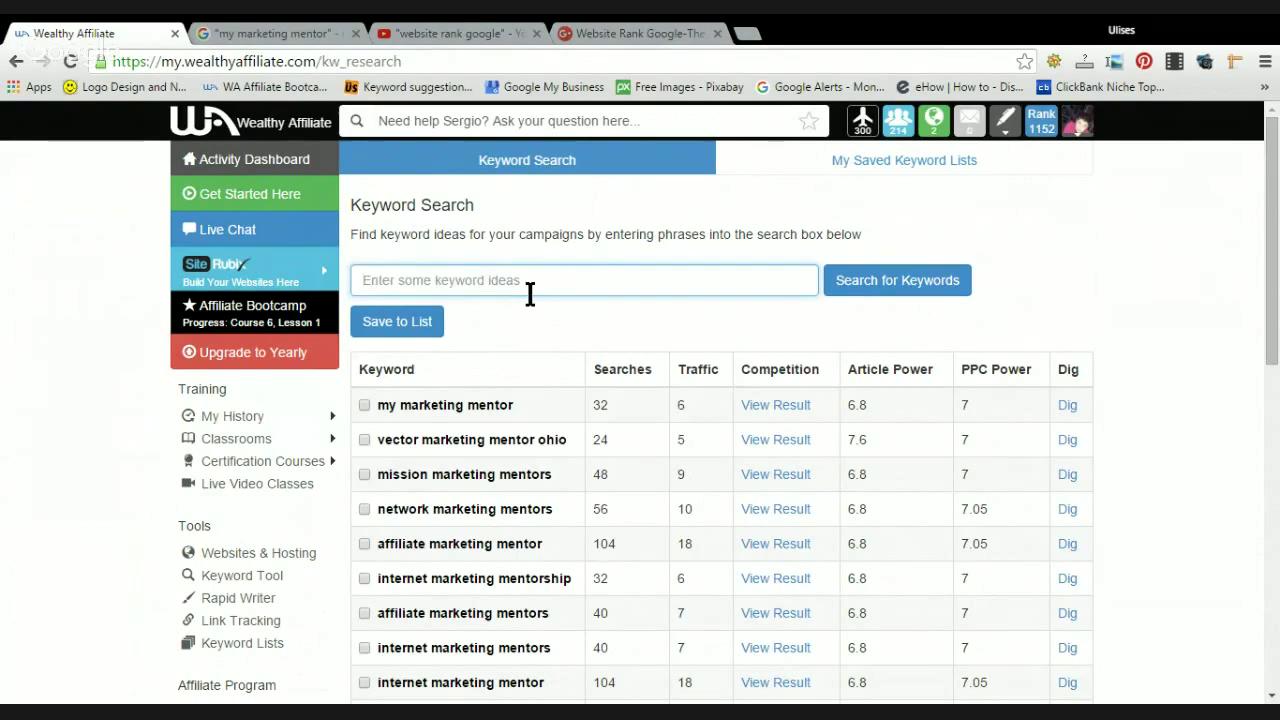
type("plumb")
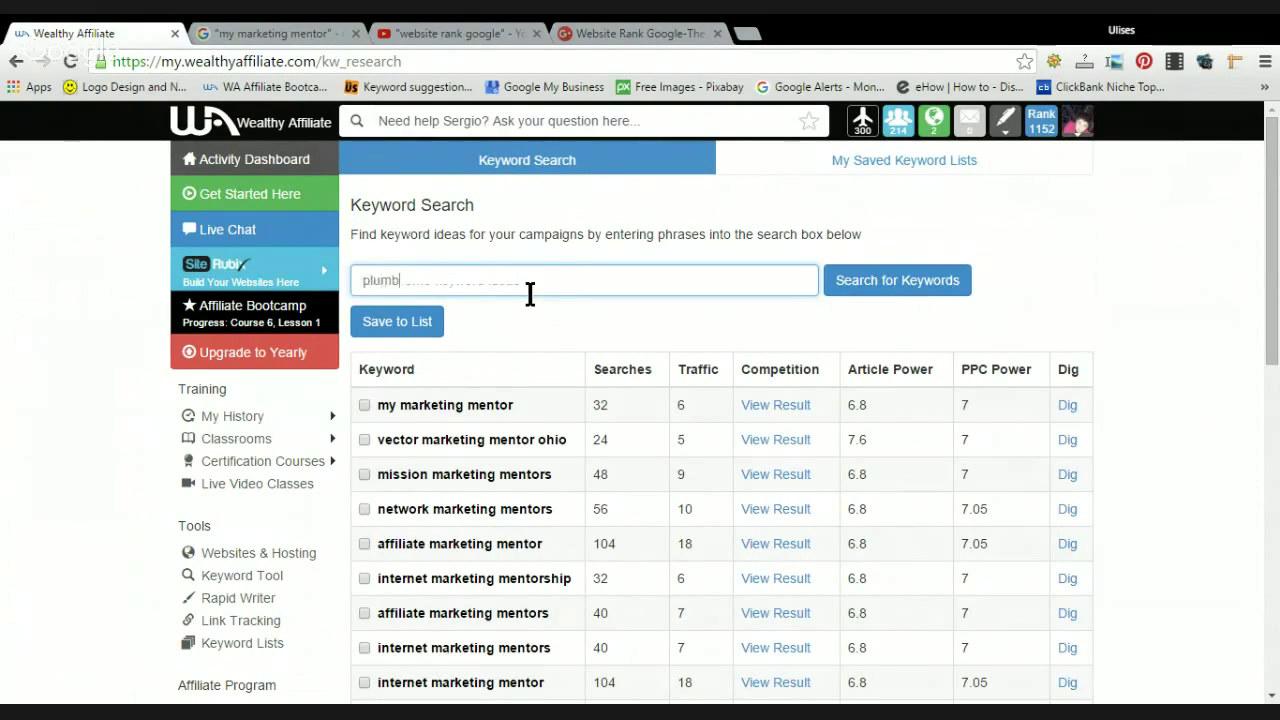
type("ing lar")
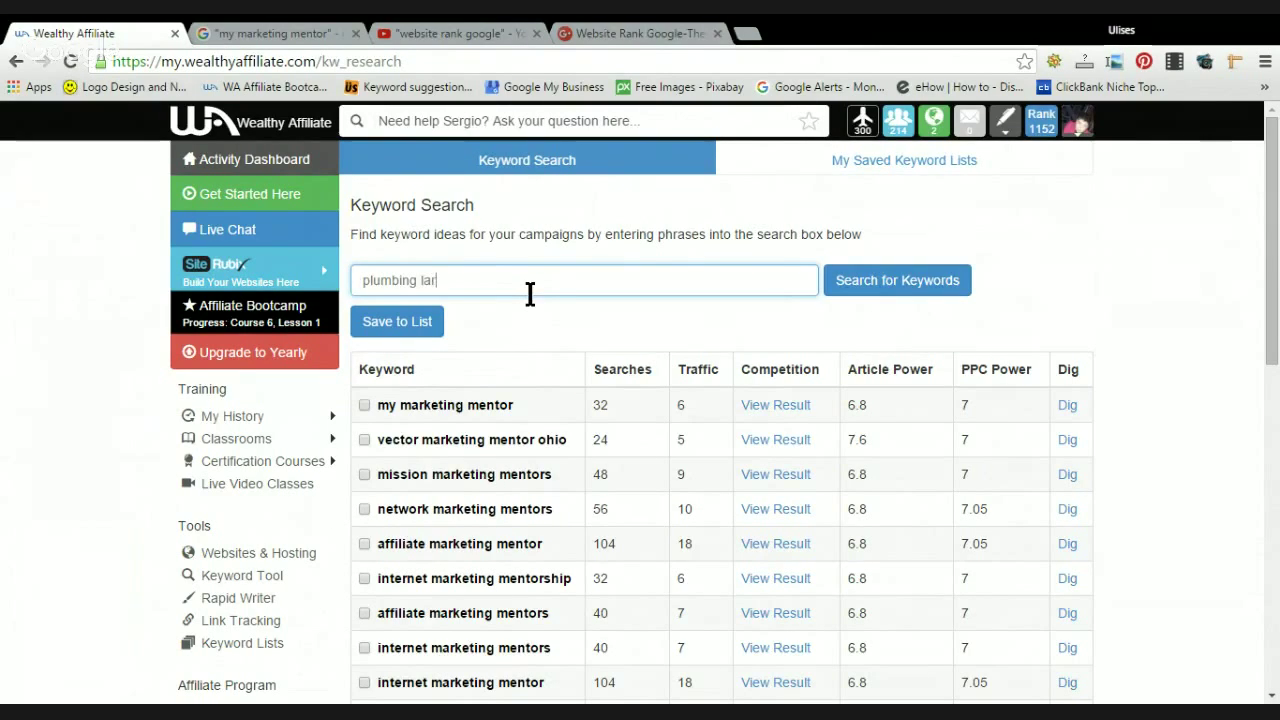
type("edo texas")
key("Return")
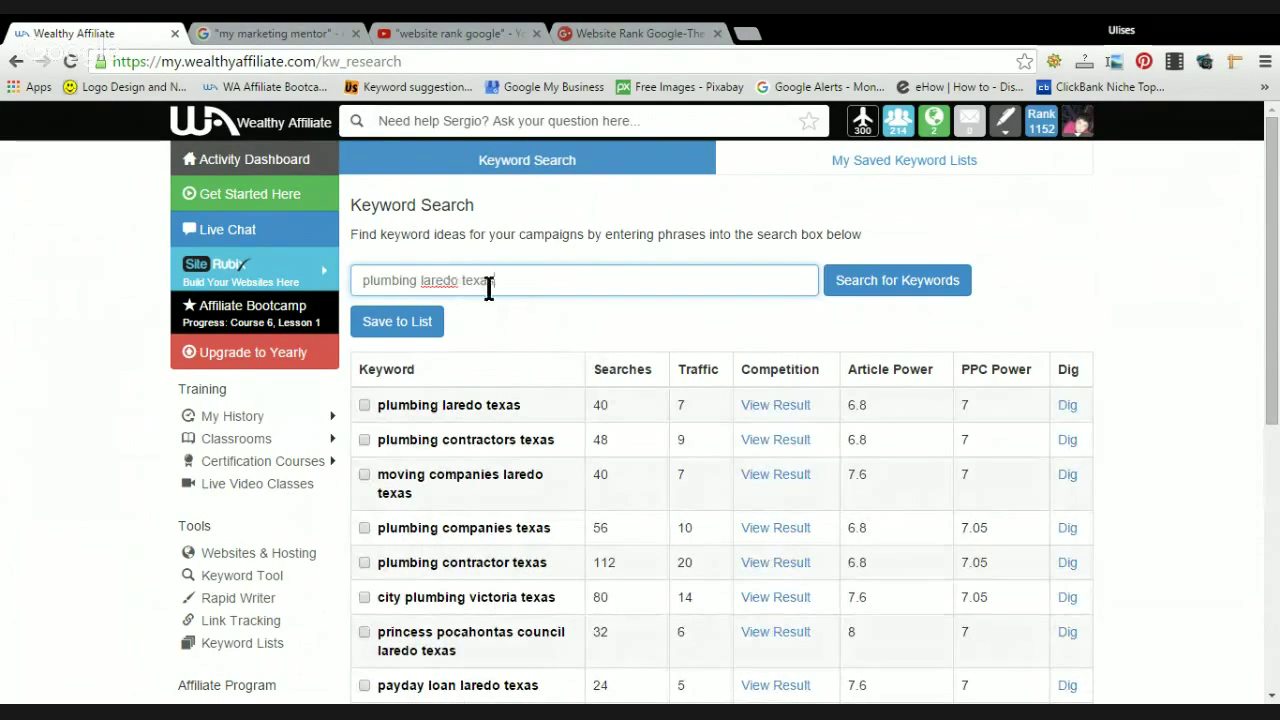
mouse_move(514, 299)
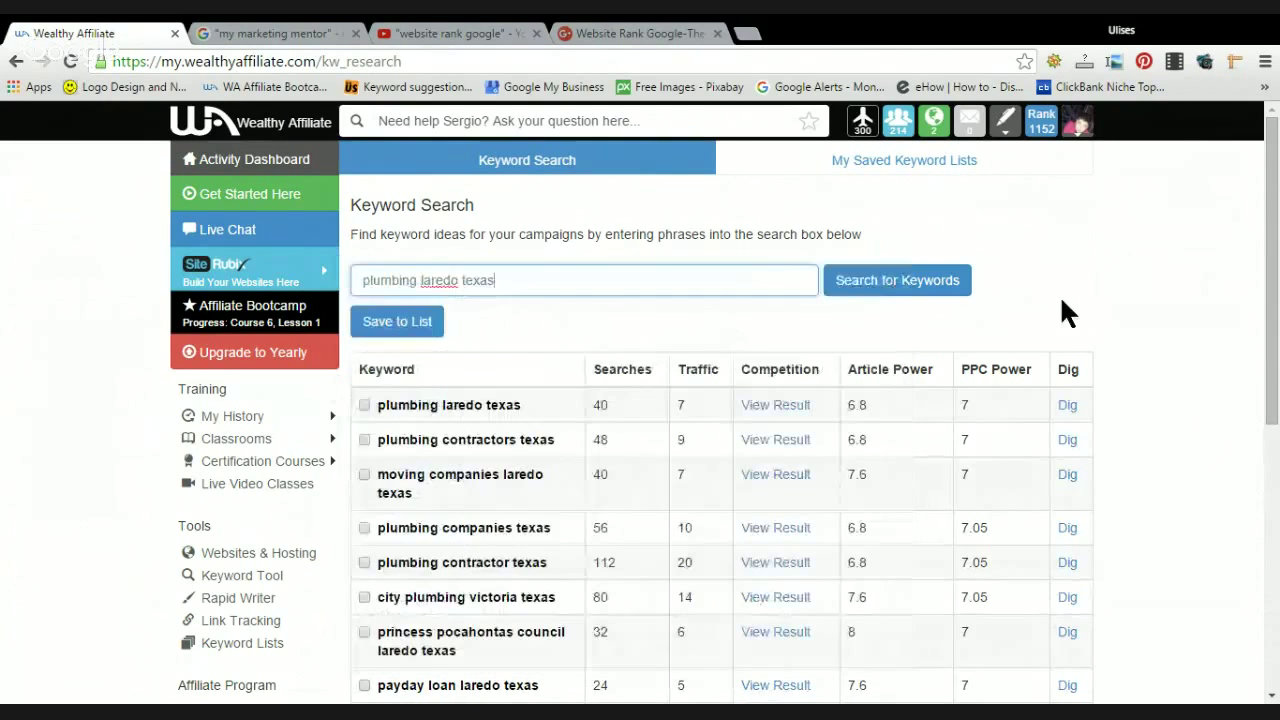
scroll(1062, 300, "down", 2)
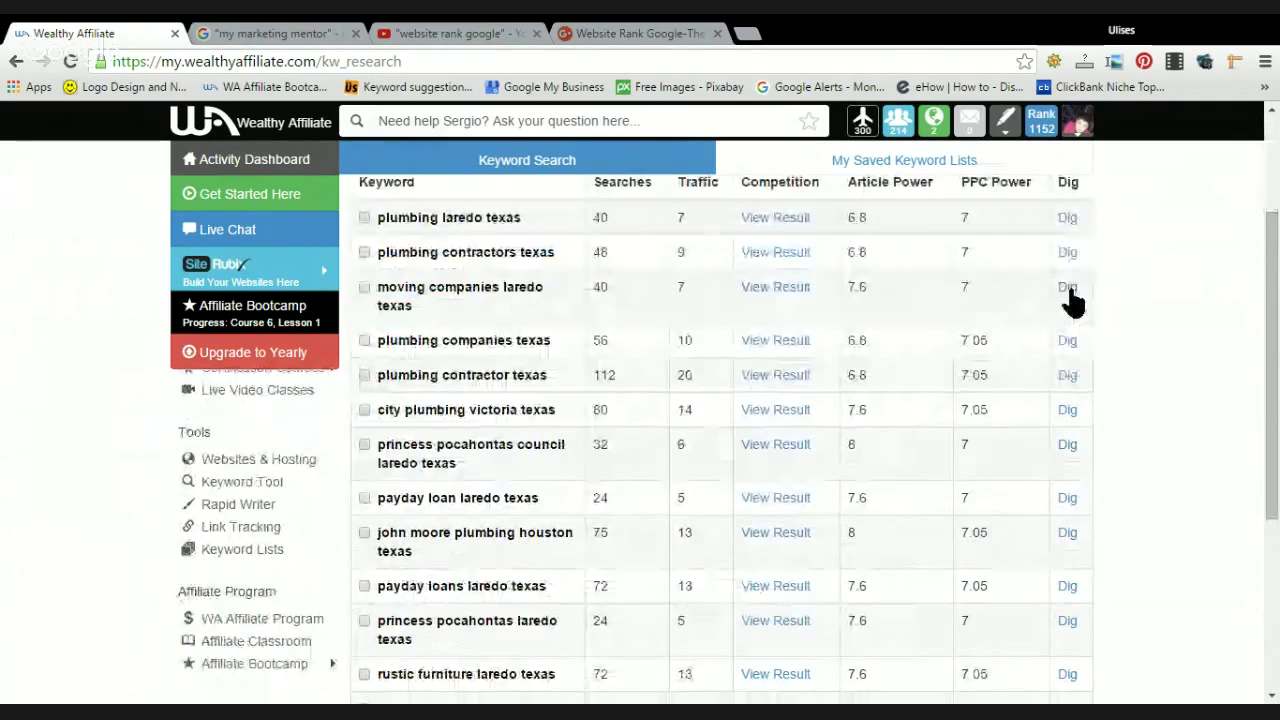
scroll(1072, 300, "up", 2)
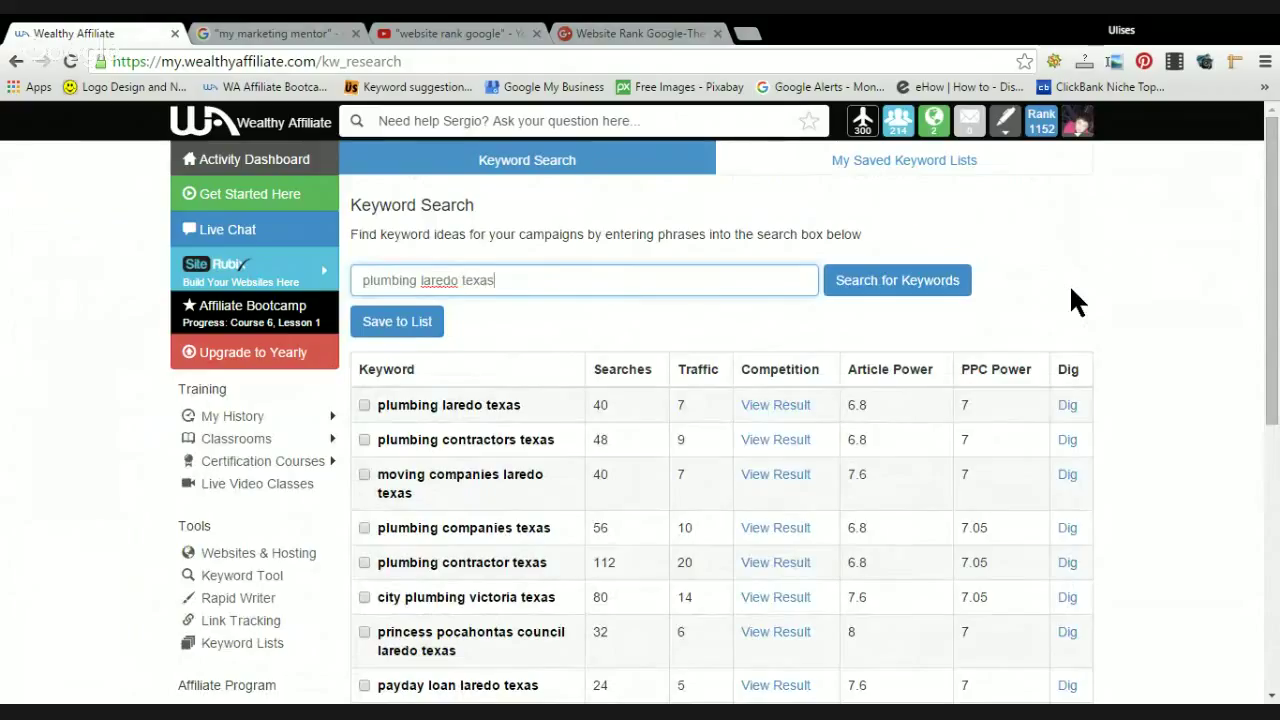
- Switch to the Google results, search for plomeros en laredo texas and review the listings
left_click(262, 33)
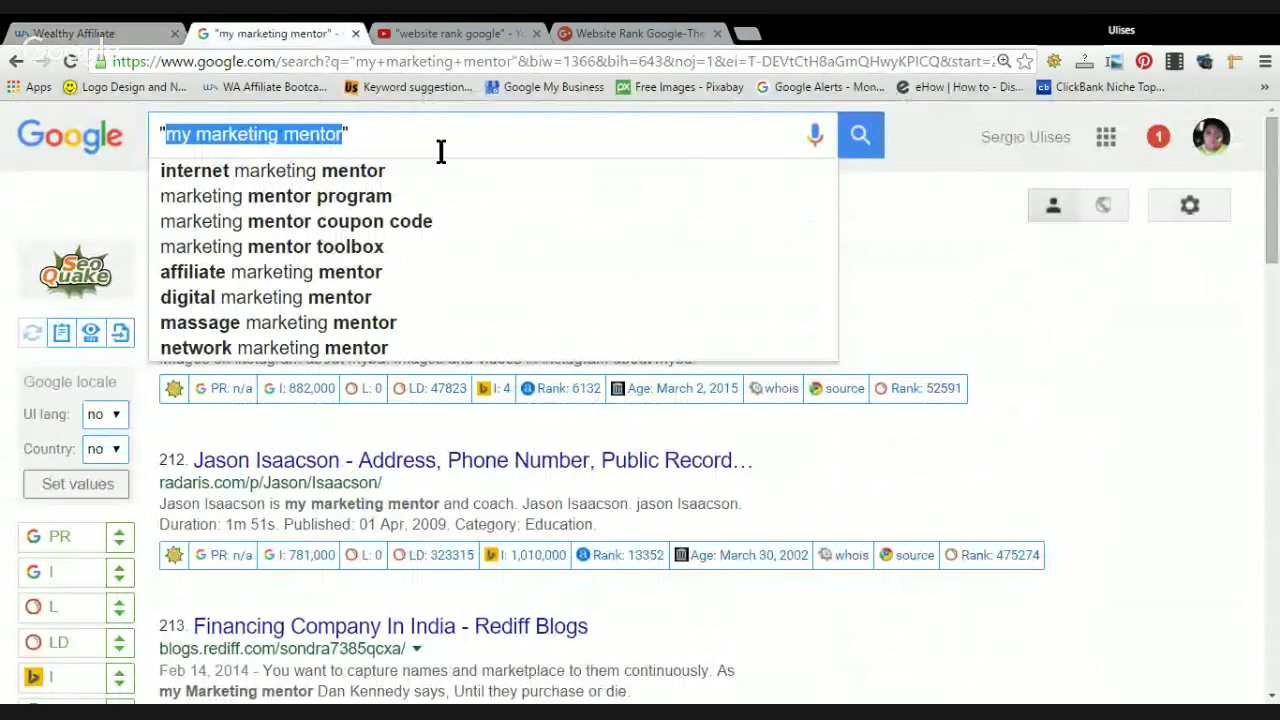
type("plomeros en lare")
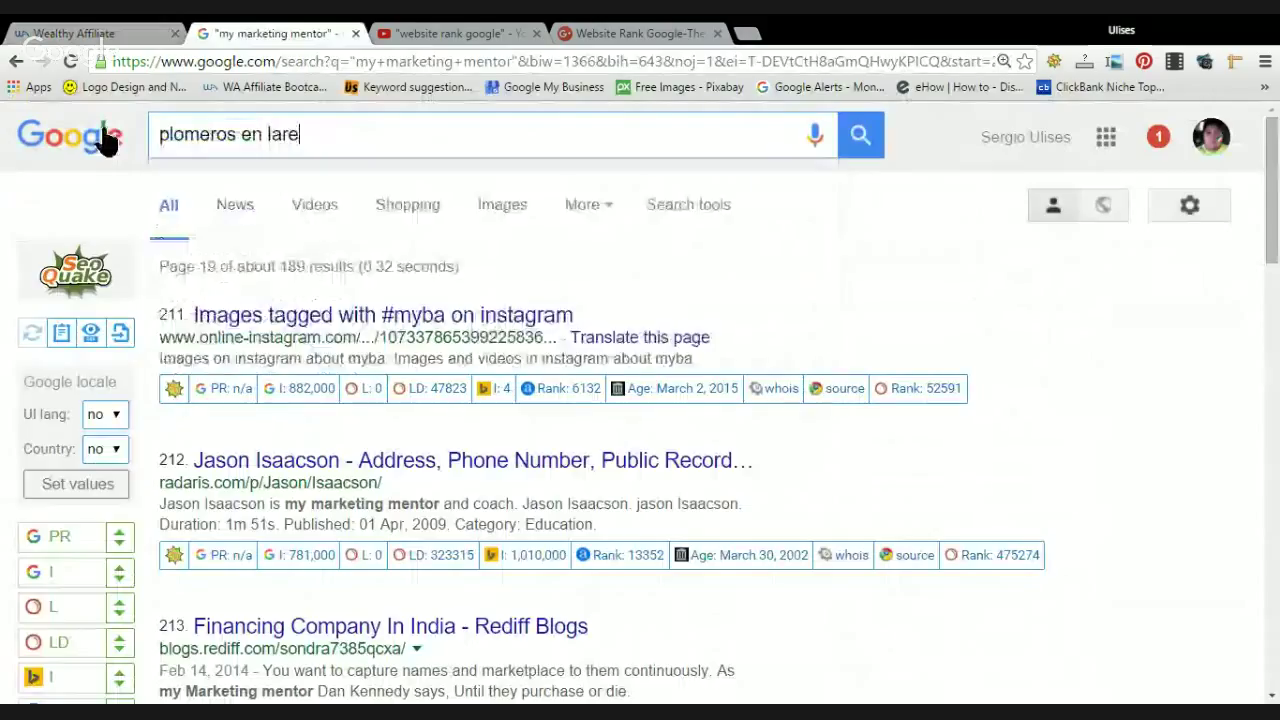
type("do texas")
key("Return")
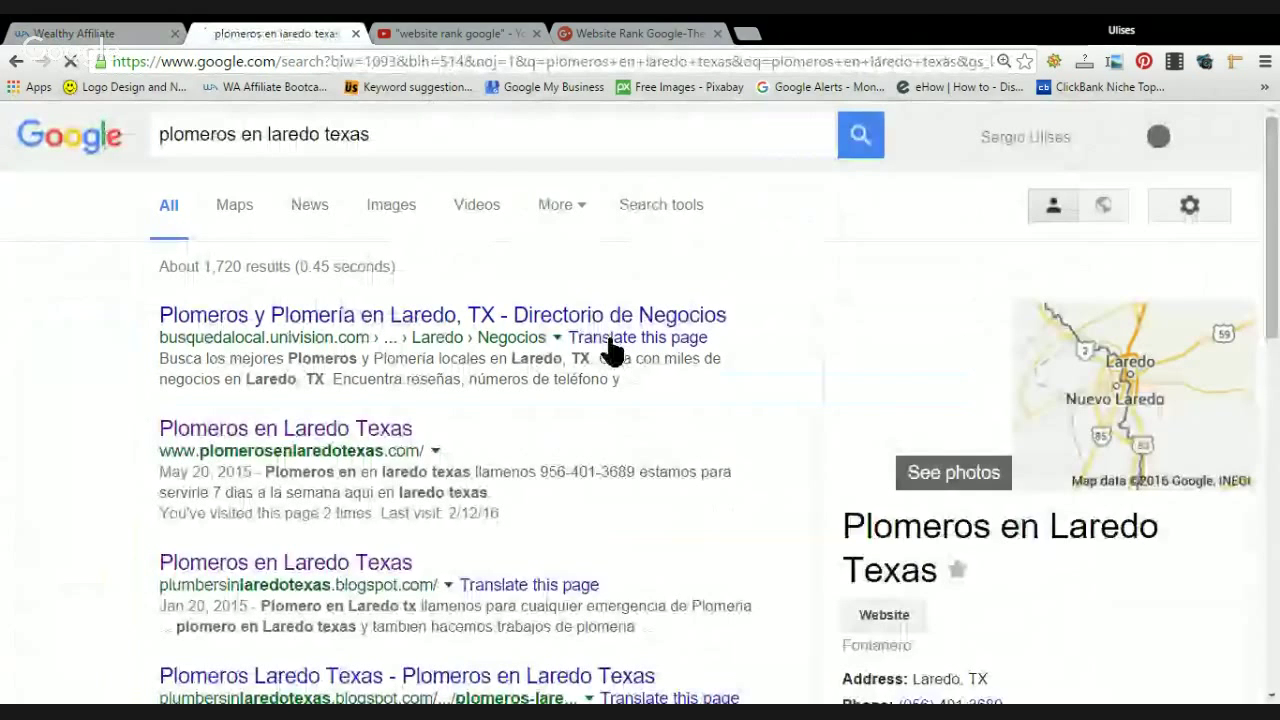
scroll(262, 340, "down", 1)
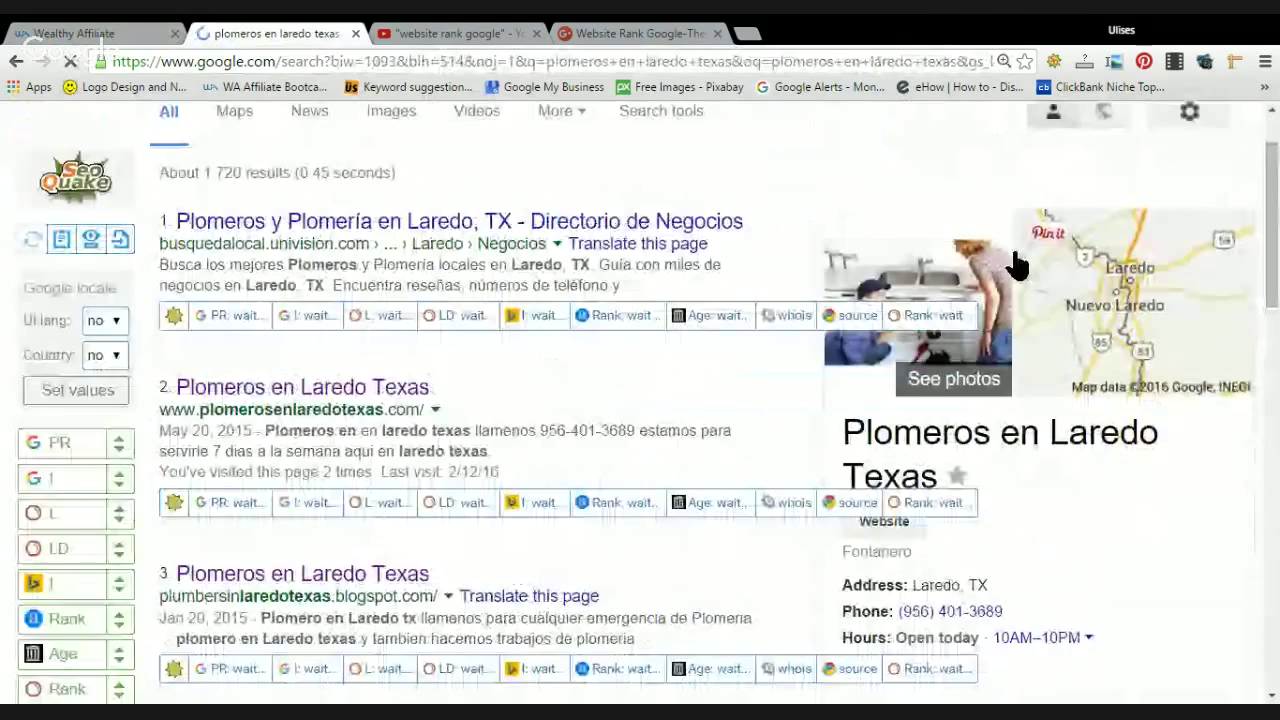
scroll(1060, 295, "down", 2)
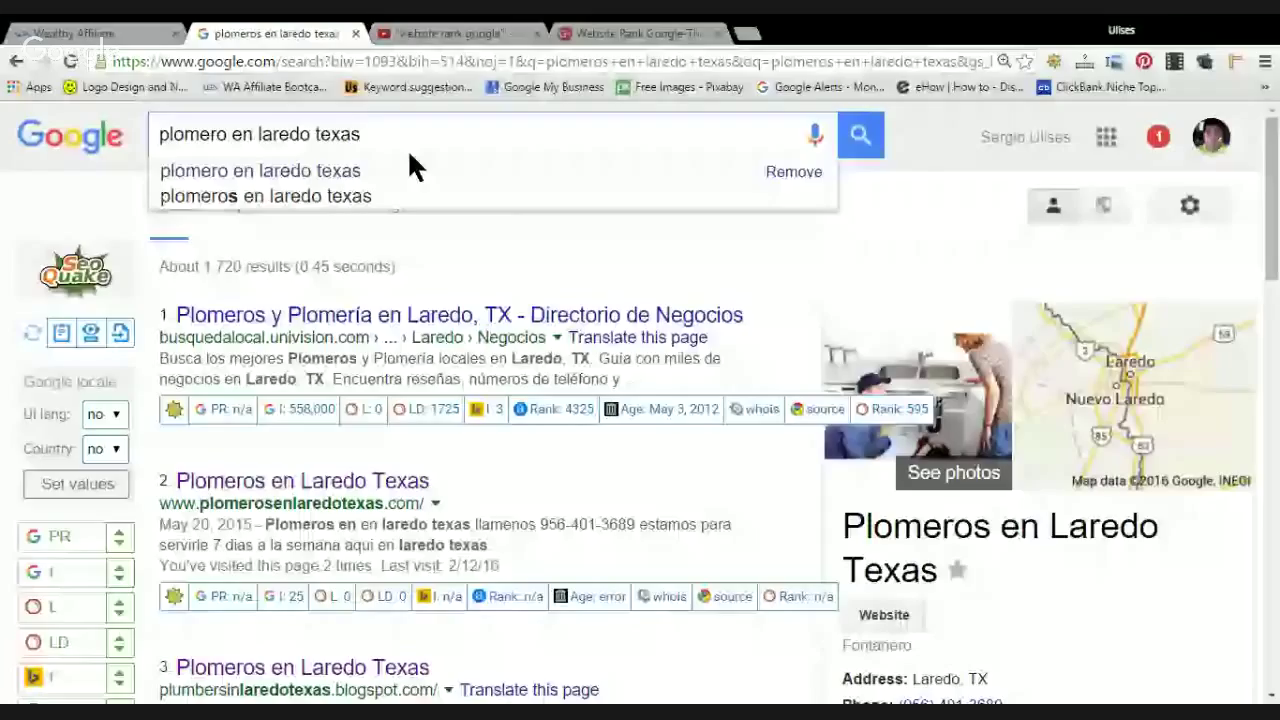
- Search Google for plomero en laredo tx and examine the map, the local business listings and the first organic results
key("BackSpace")
key("BackSpace")
key("BackSpace")
key("BackSpace")
type("x")
key("Return")
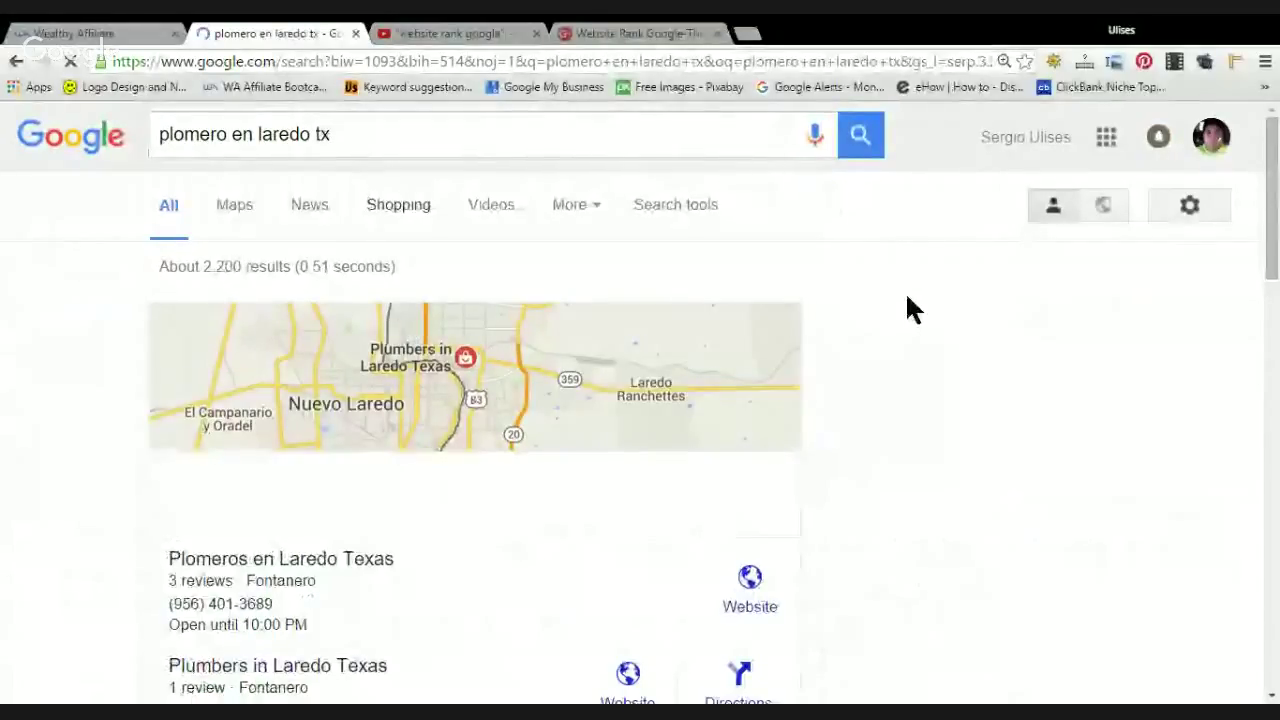
scroll(908, 298, "down", 1)
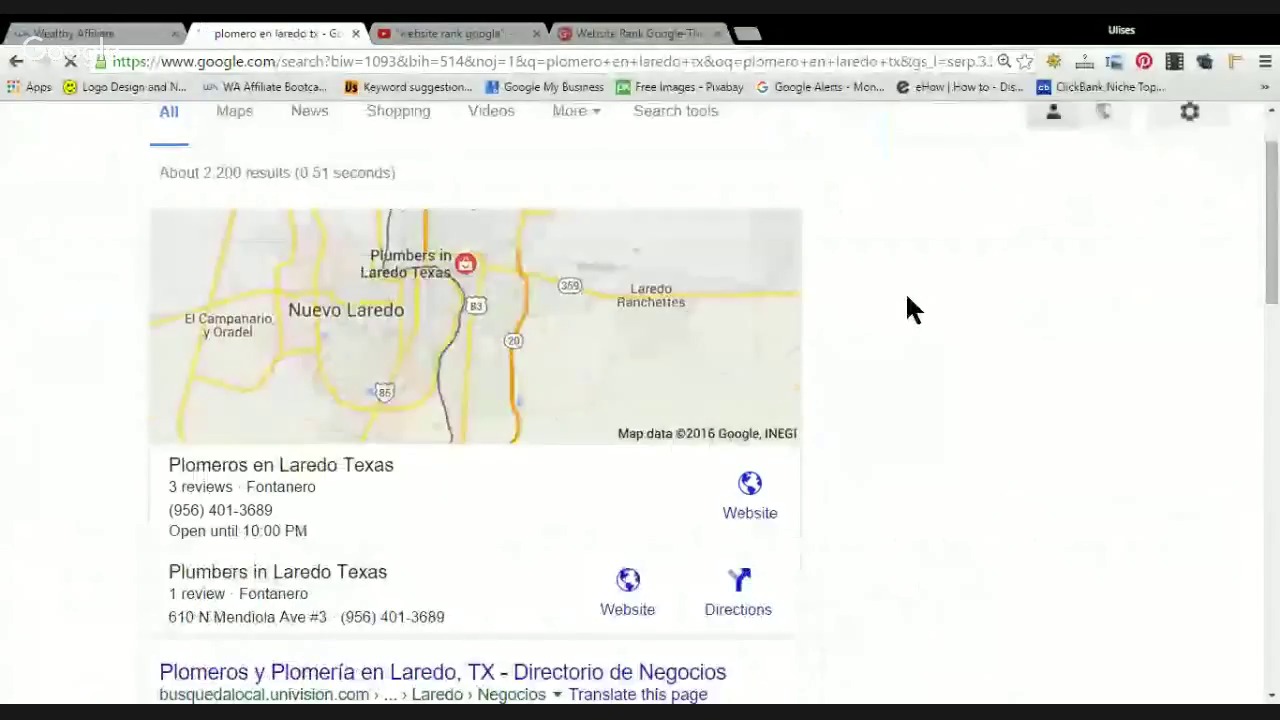
scroll(908, 298, "down", 2)
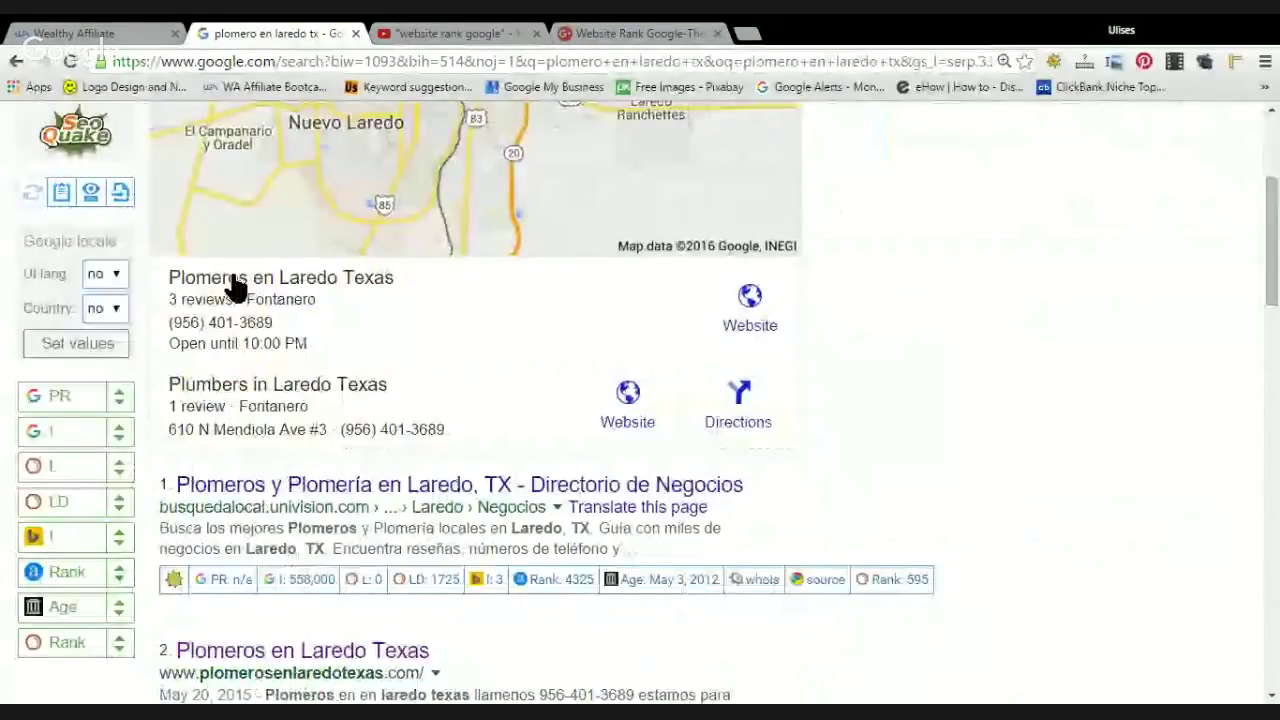
scroll(440, 340, "up", 1)
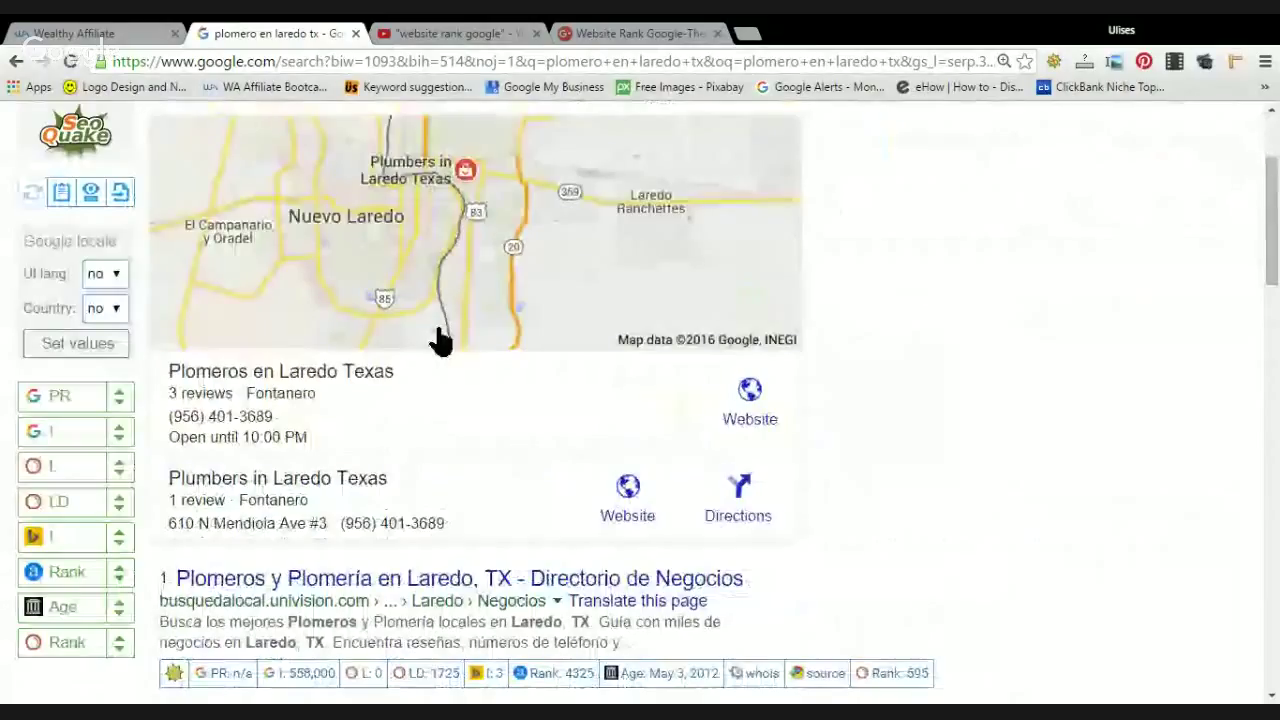
scroll(357, 383, "up", 1)
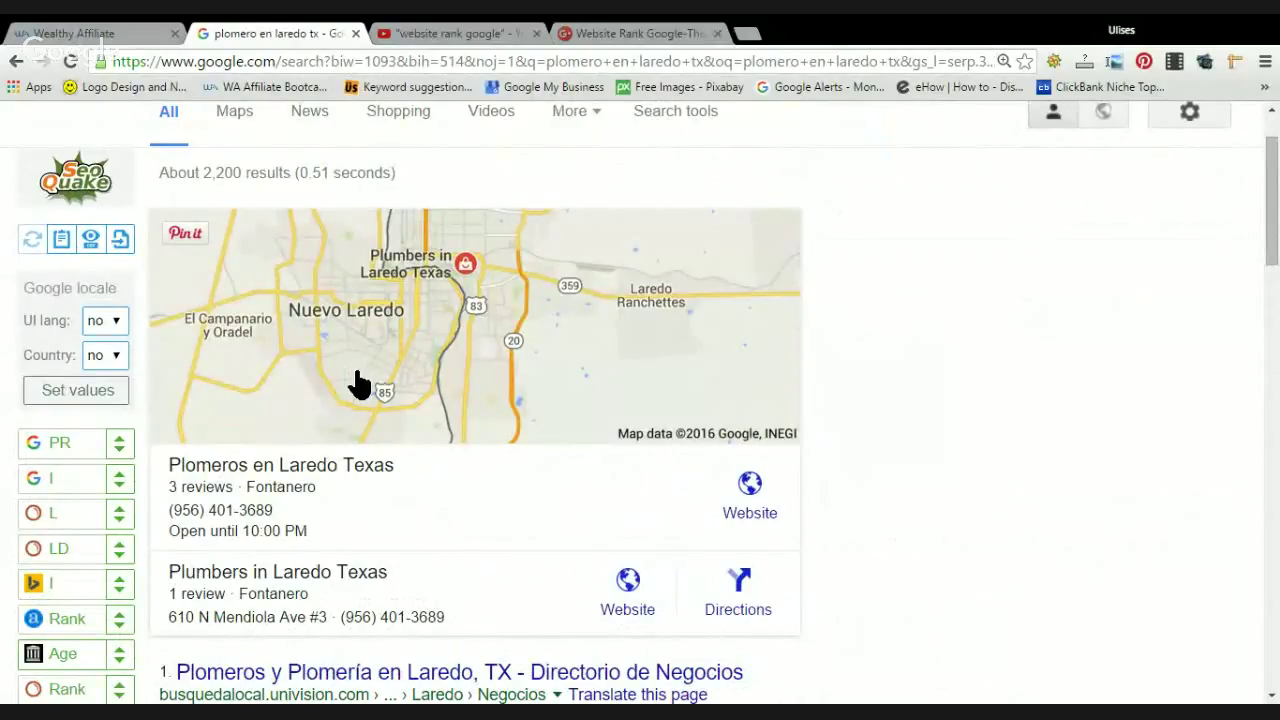
scroll(358, 383, "up", 1)
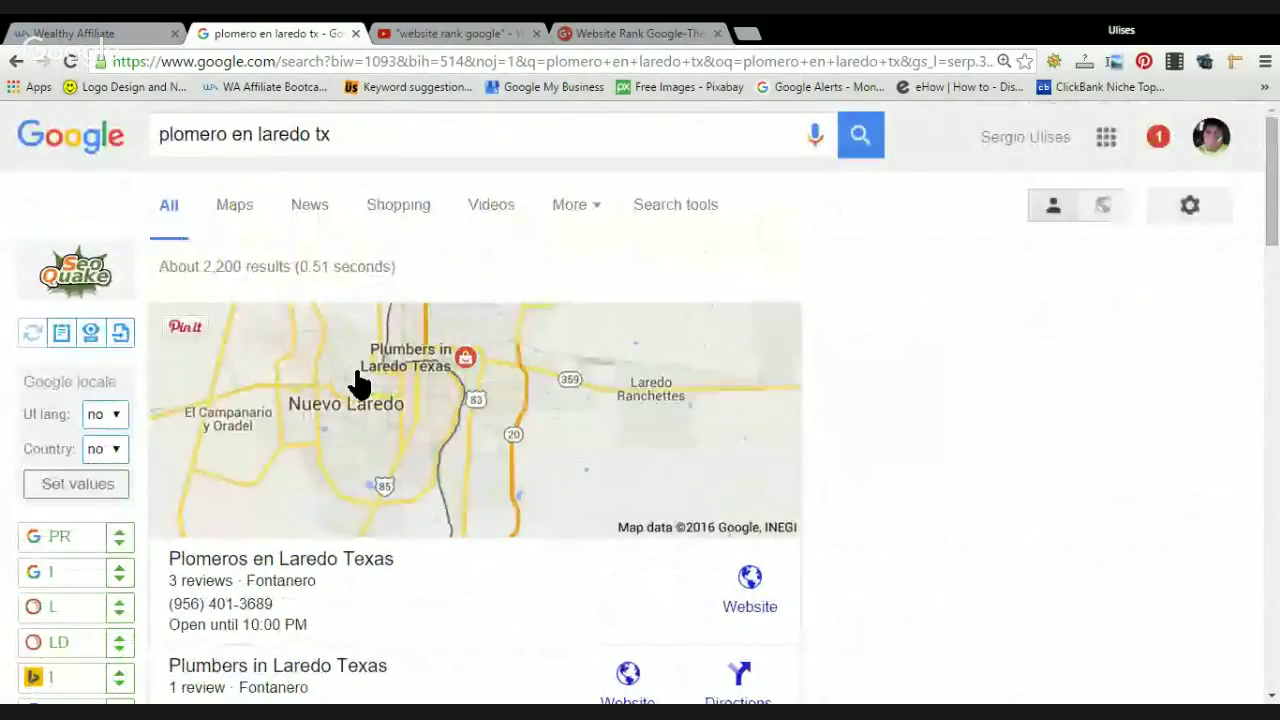
- Load avoidmlmscamsonline.com in place of the Google search results
key("ctrl+shift+Tab")
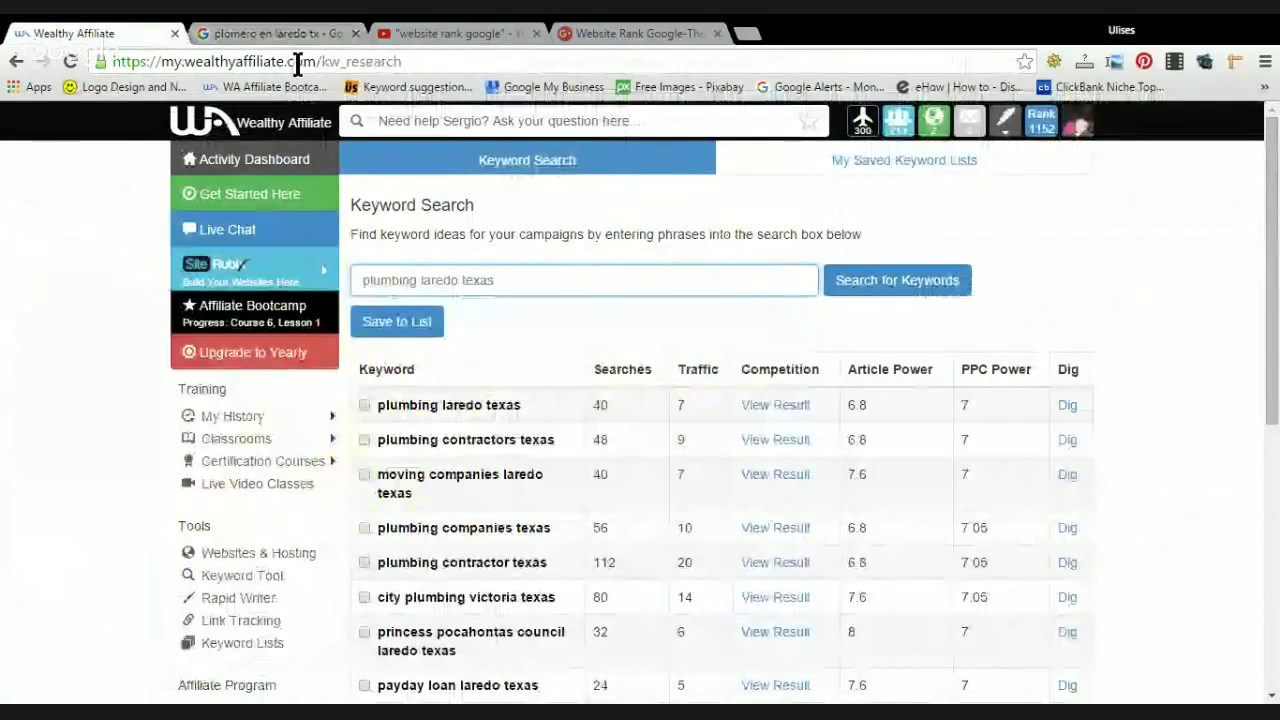
left_click(280, 35)
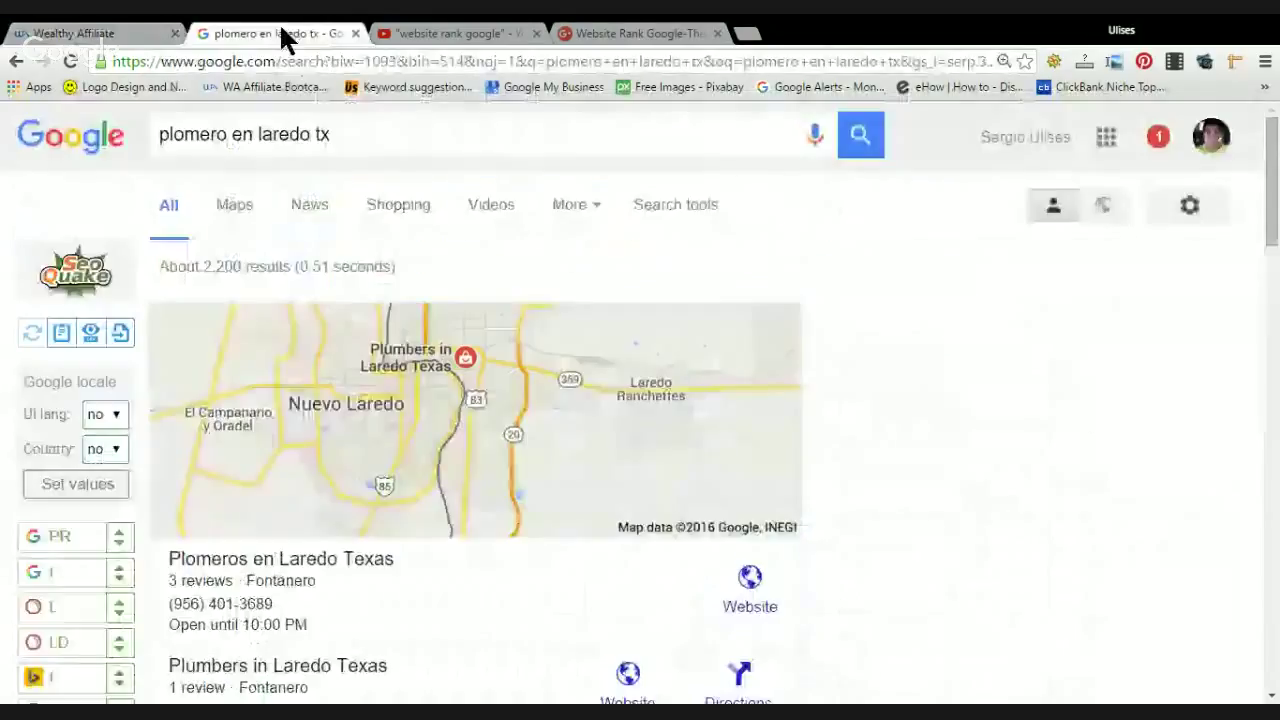
left_click(240, 62)
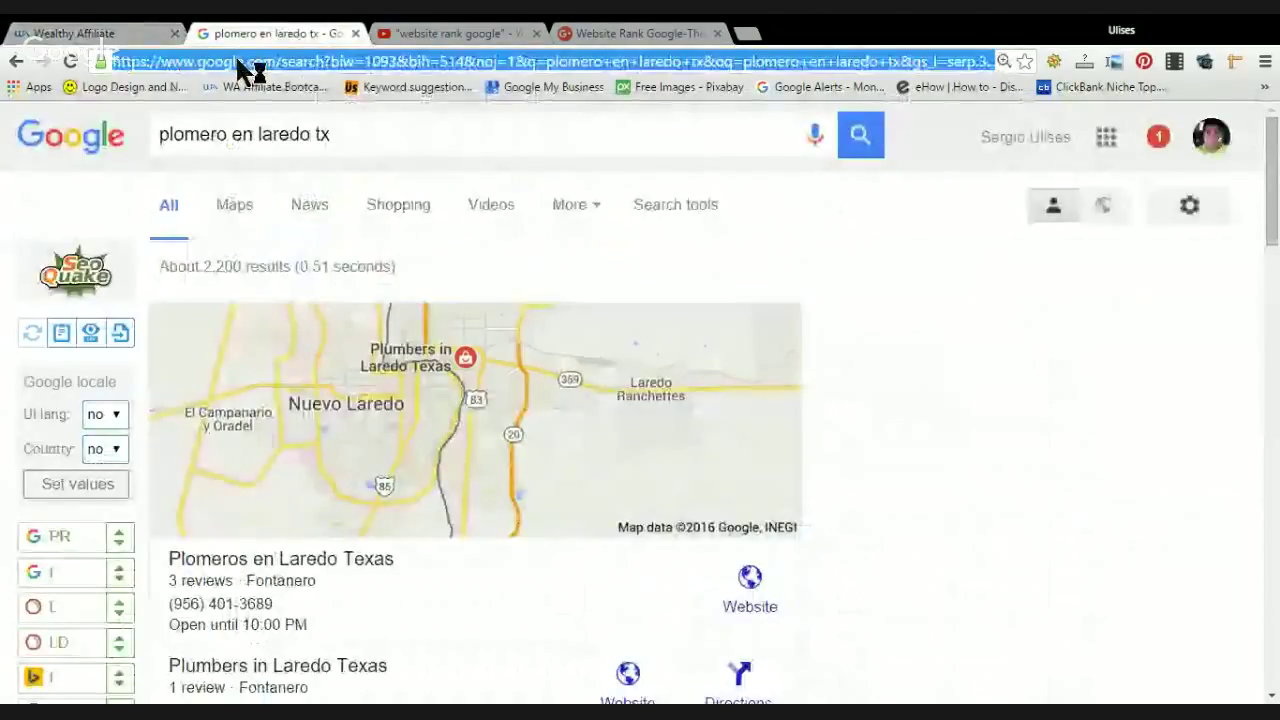
type("avoidmlmscamsonline.com")
key("Return")
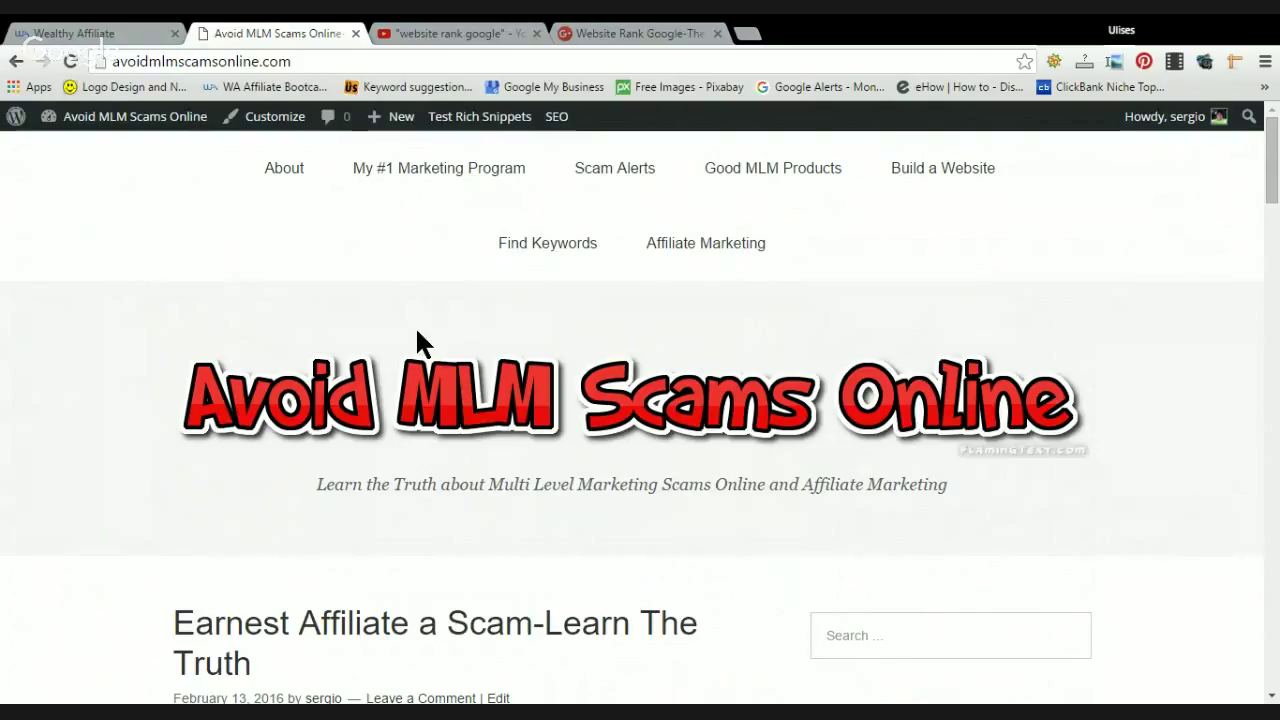
- Enter the site's WordPress dashboard and open the post categories page
mouse_move(100, 118)
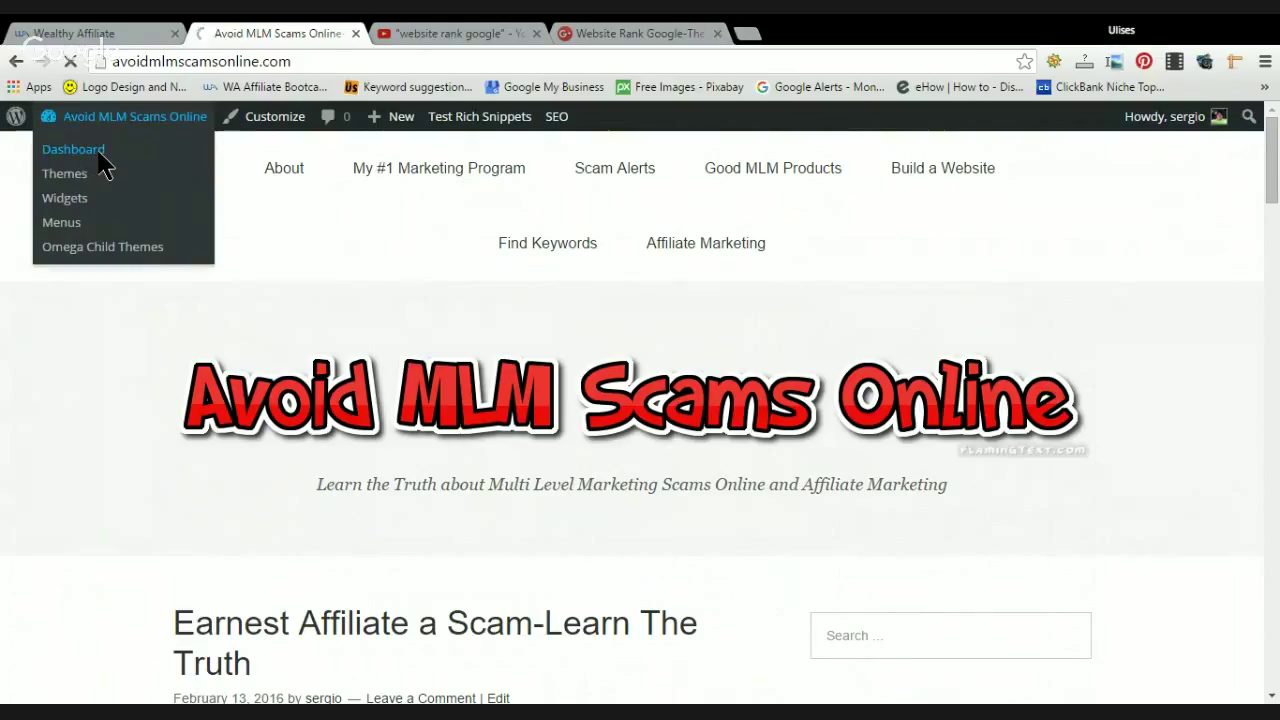
left_click(99, 157)
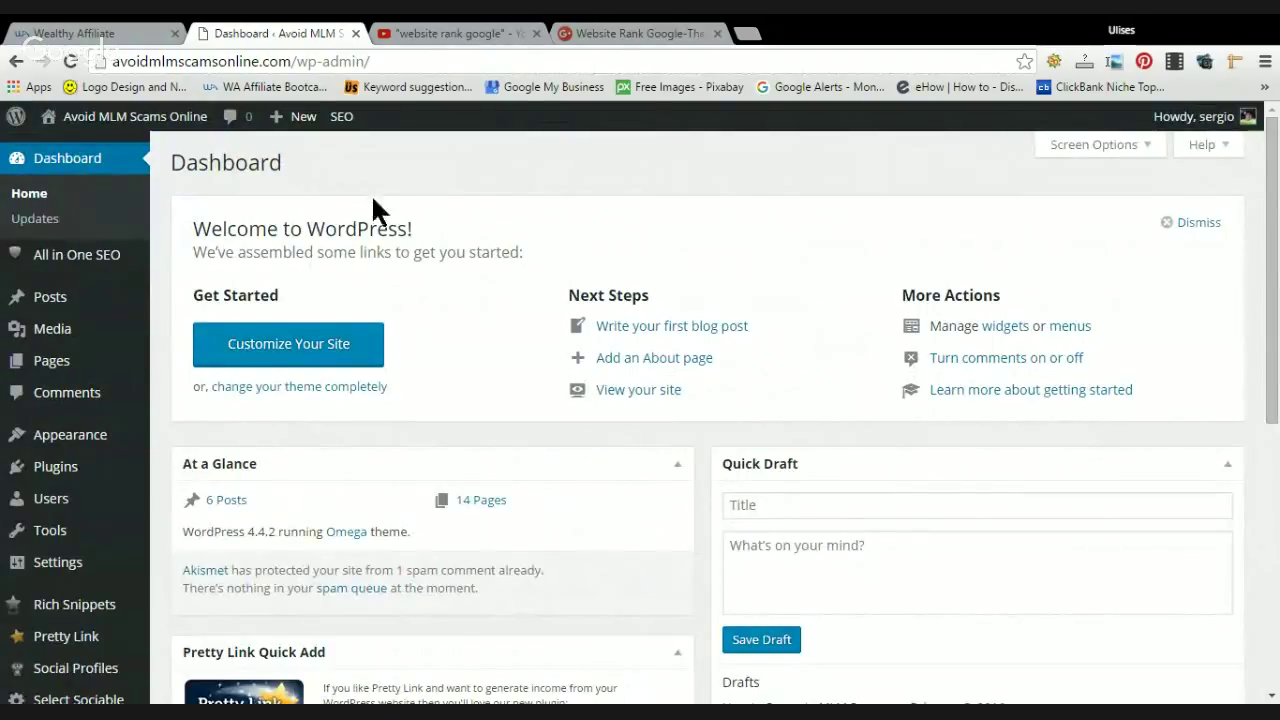
mouse_move(105, 125)
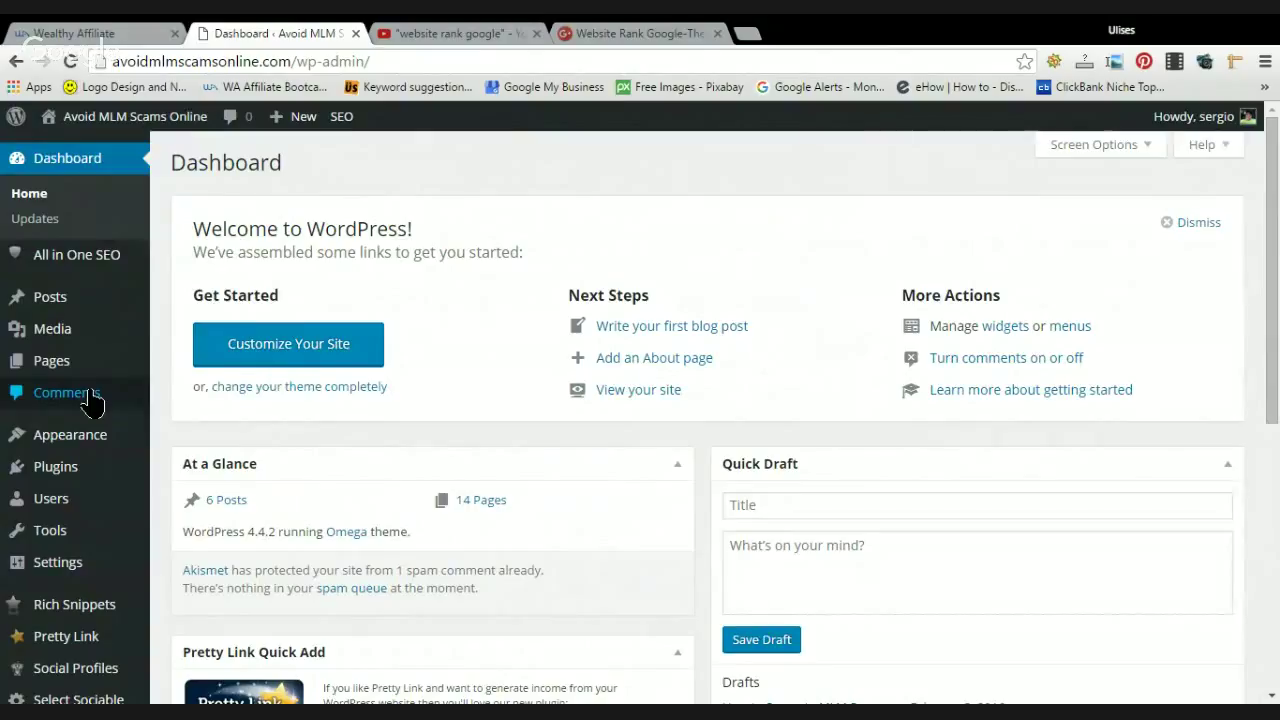
mouse_move(57, 310)
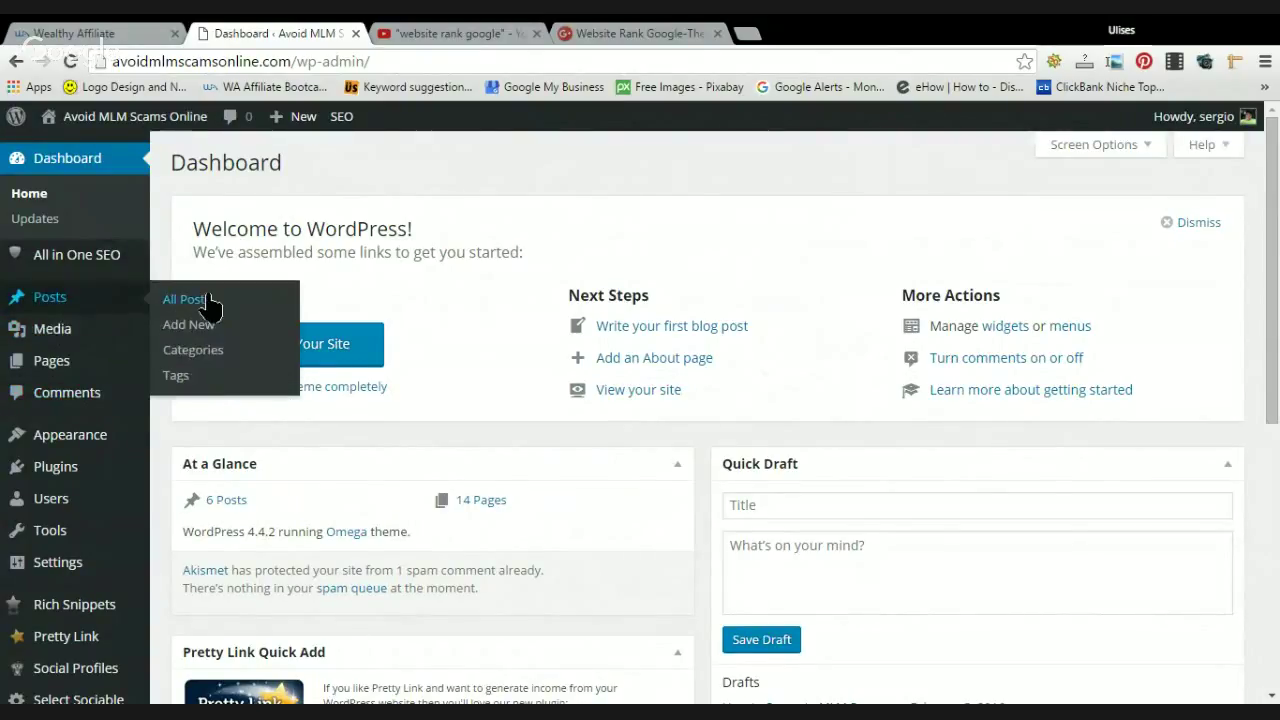
left_click(212, 352)
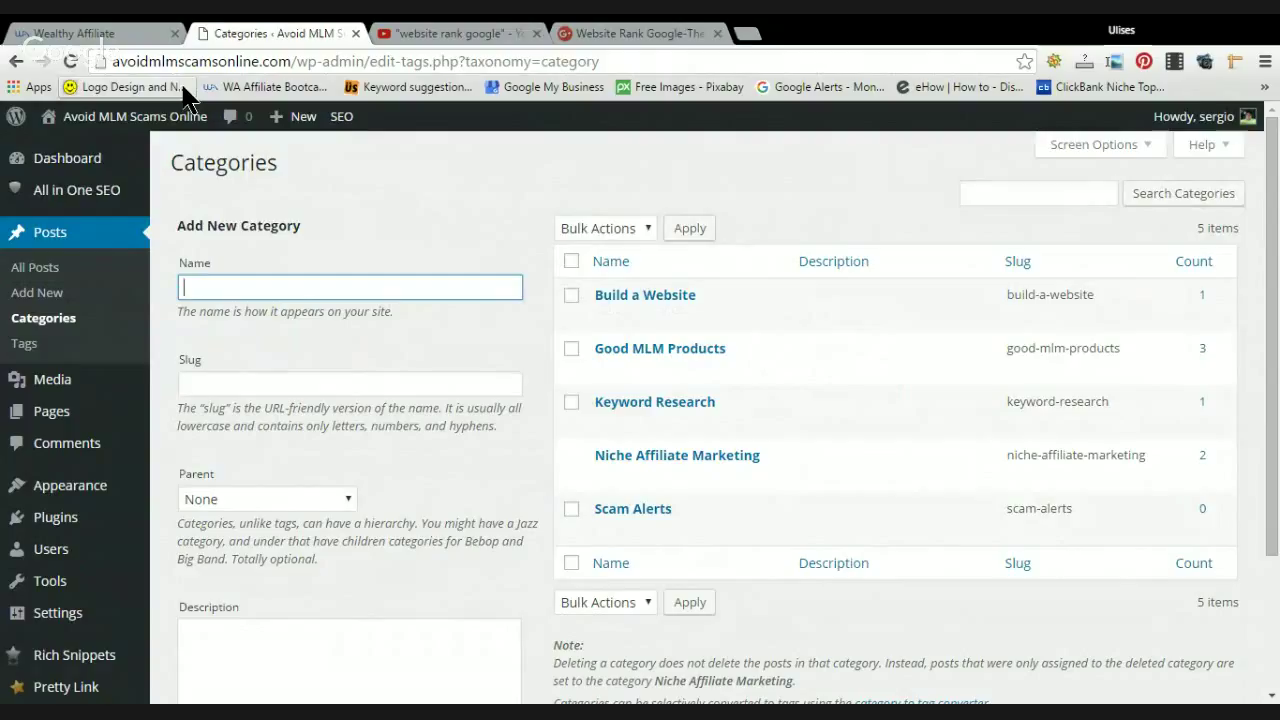
- Examine the existing post categories, from Good MLM Products through Keyword Research and Niche Affiliate Marketing to Scam Alerts
mouse_move(610, 357)
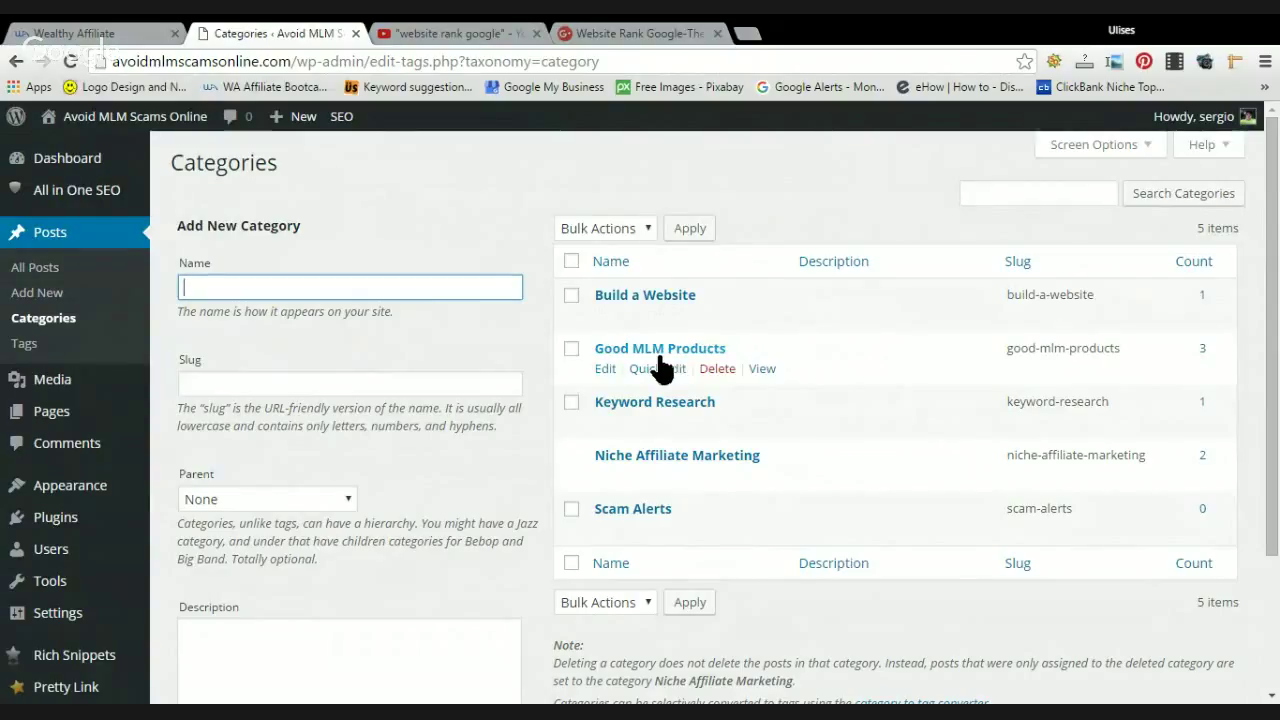
mouse_move(599, 385)
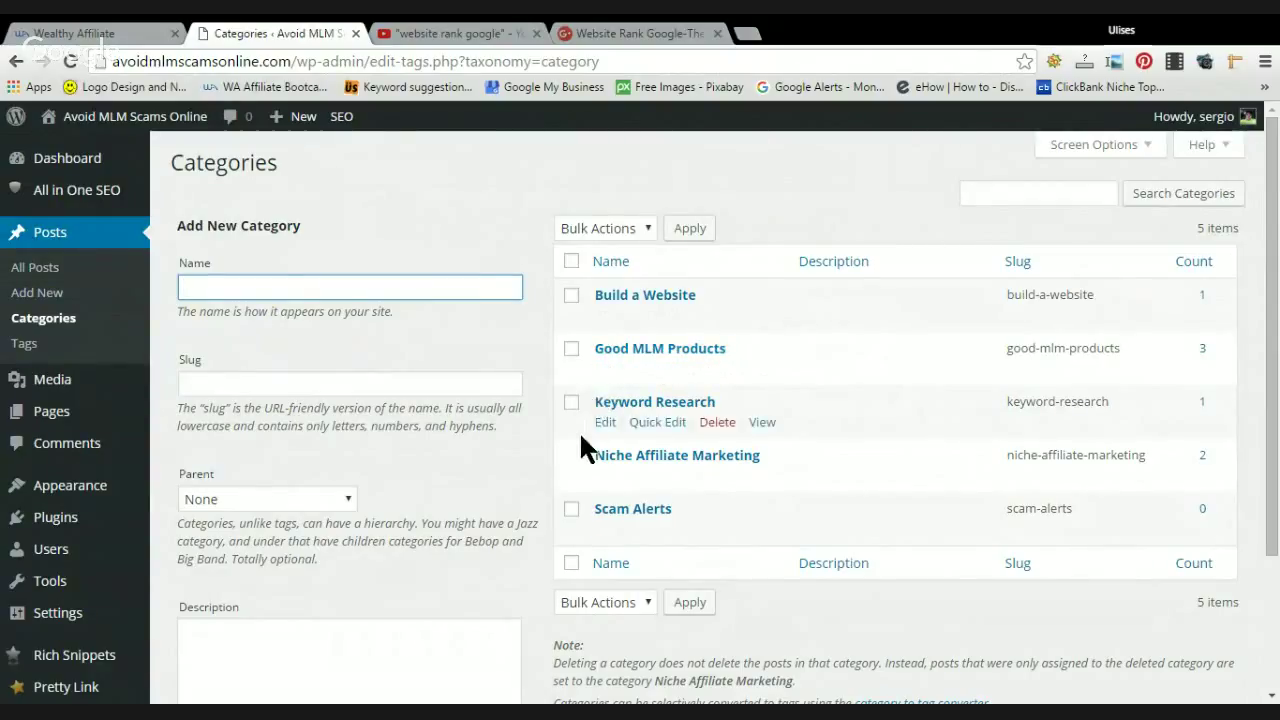
mouse_move(584, 455)
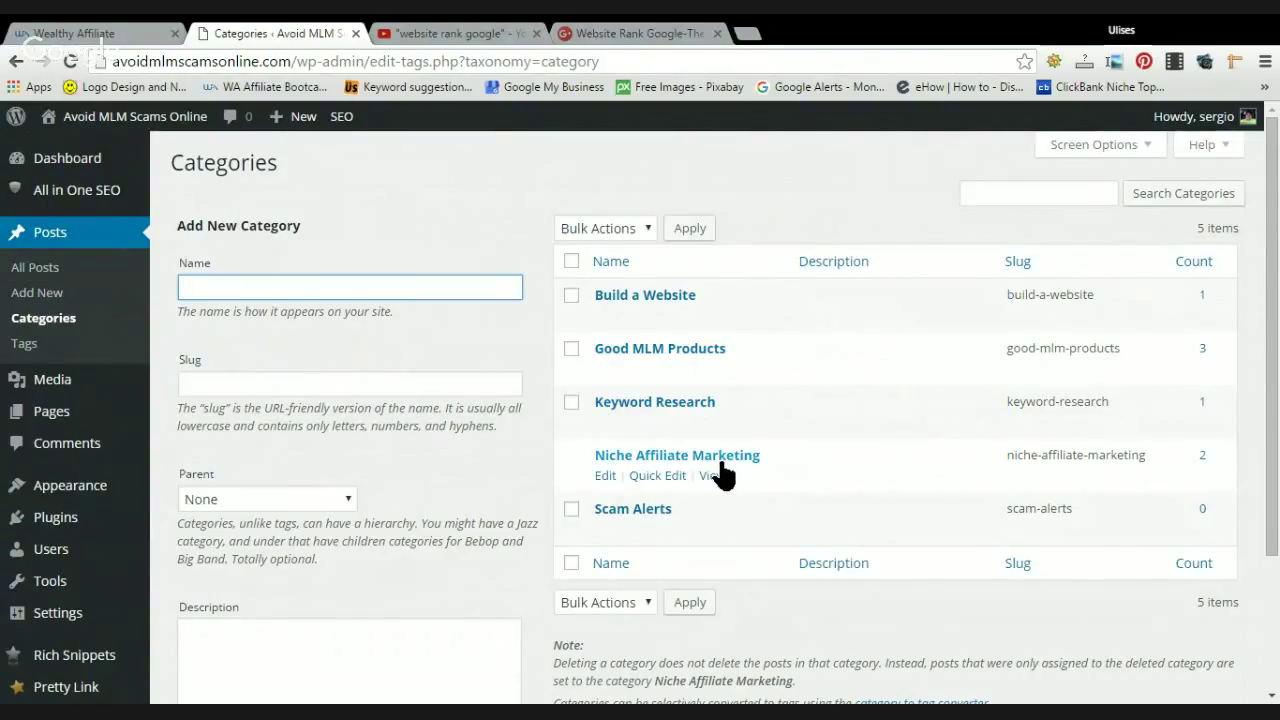
mouse_move(592, 508)
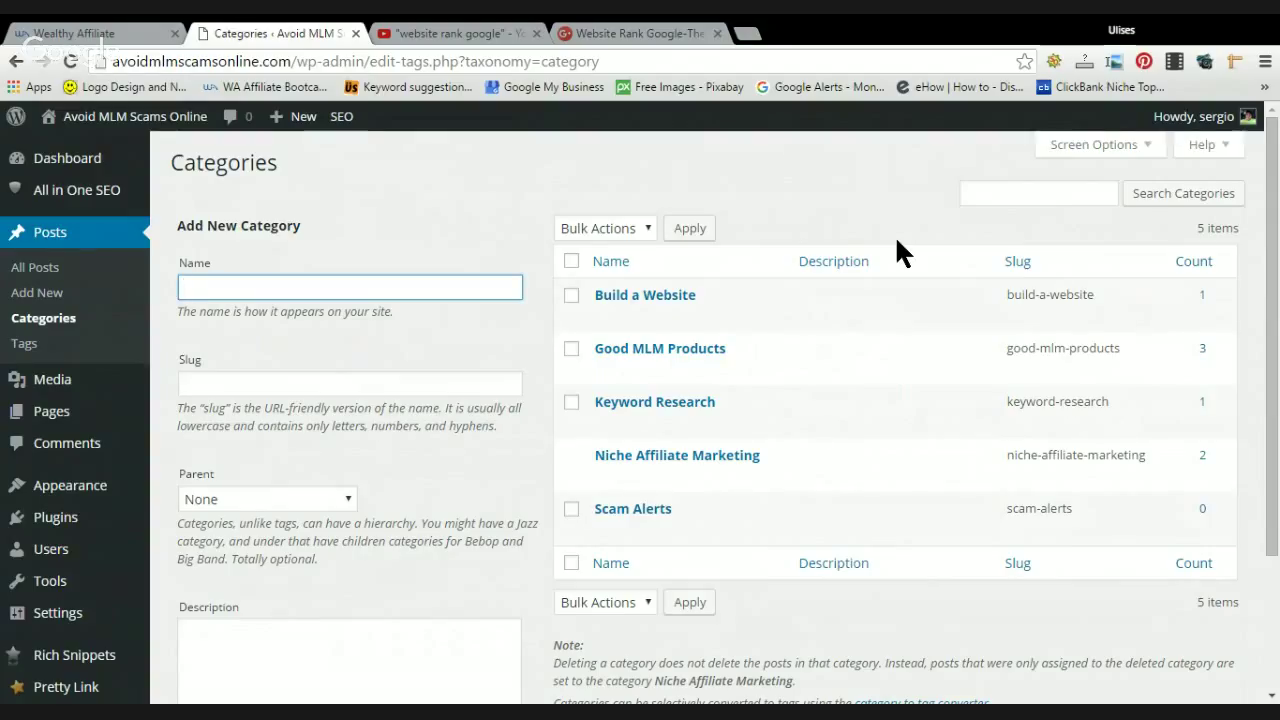
scroll(897, 241, "down", 1)
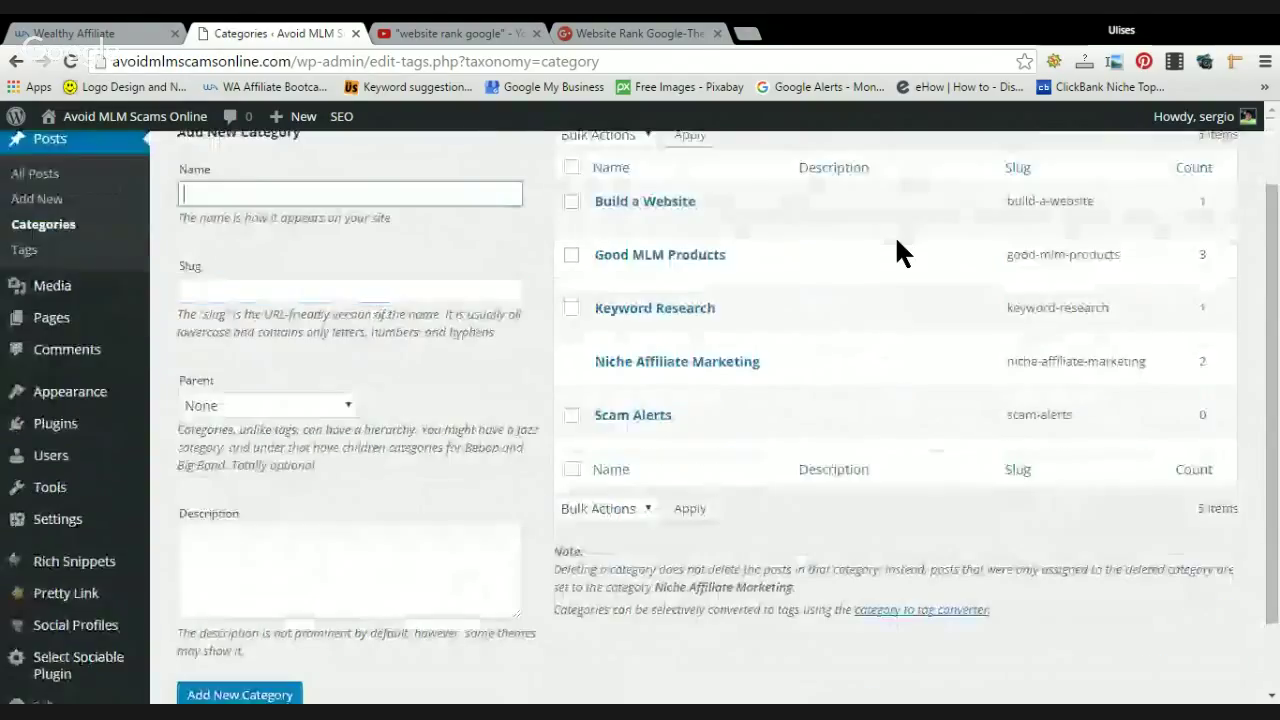
- Open the list of all pages on the WordPress site
scroll(897, 254, "down", 1)
mouse_move(84, 296)
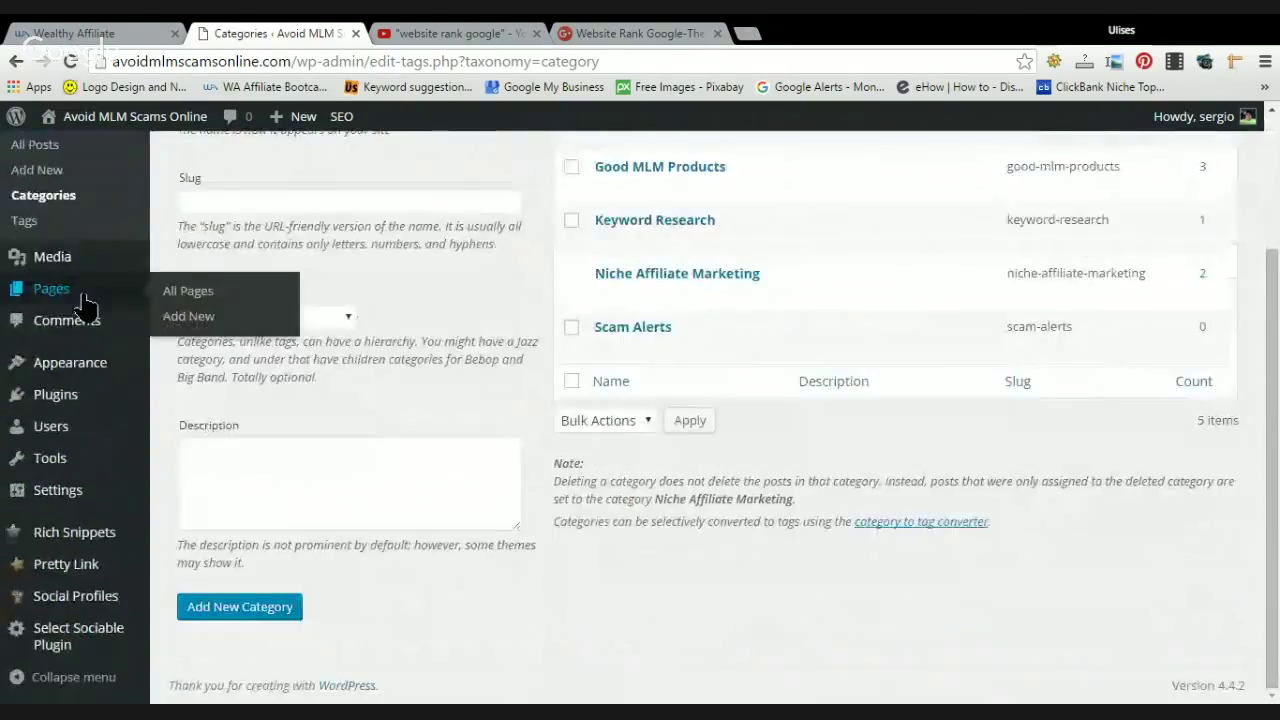
left_click(79, 302)
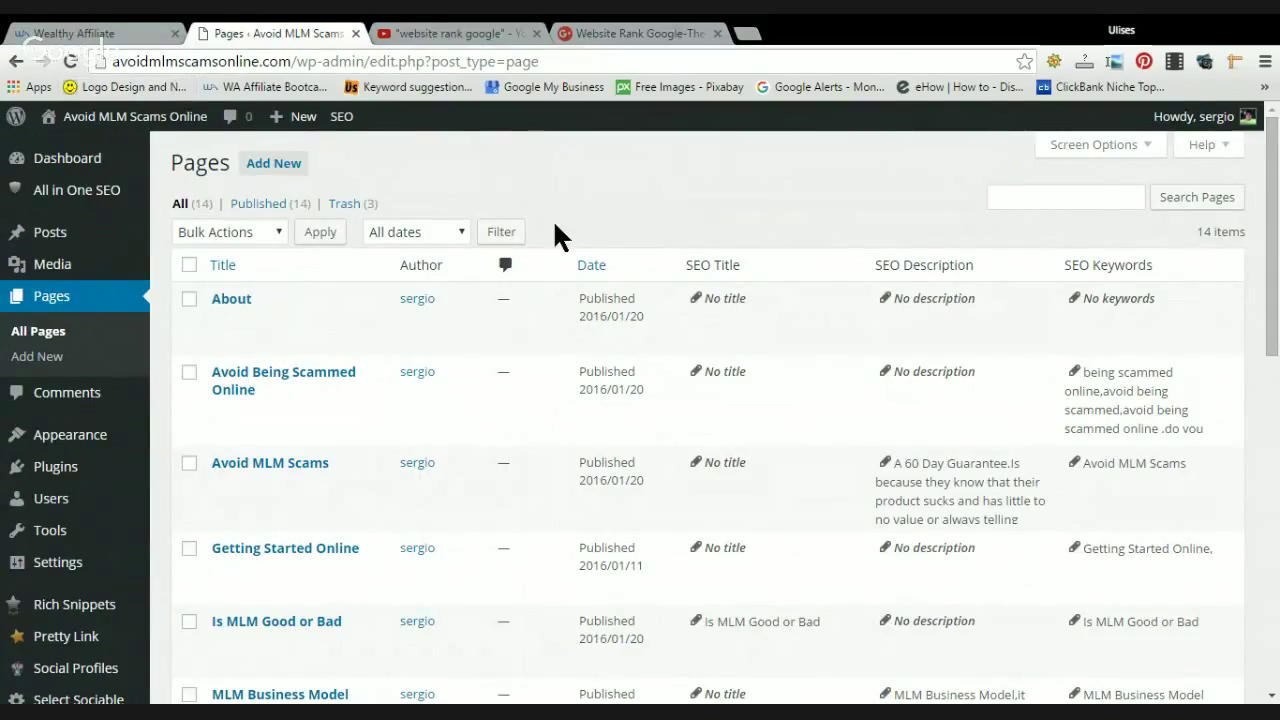
- Examine the published pages and their SEO titles, descriptions and keywords, from About through Types of Online Scams
scroll(555, 222, "down", 1)
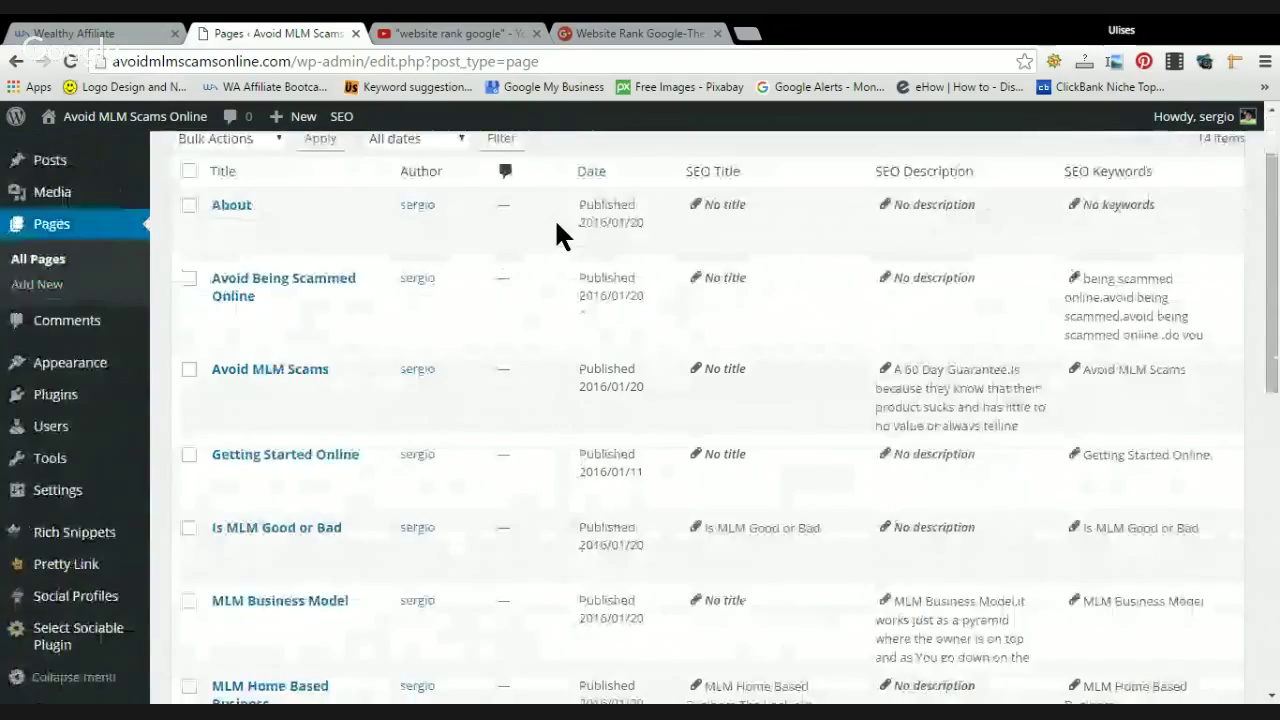
scroll(557, 225, "up", 1)
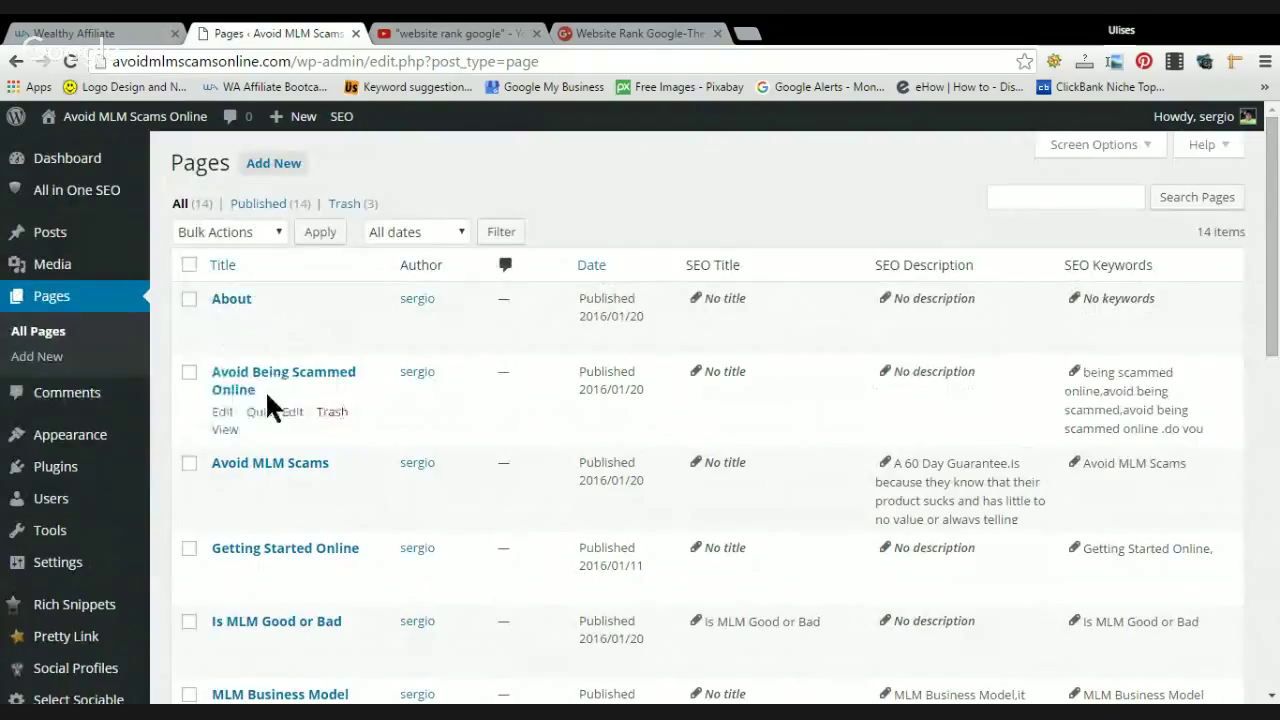
scroll(266, 392, "down", 1)
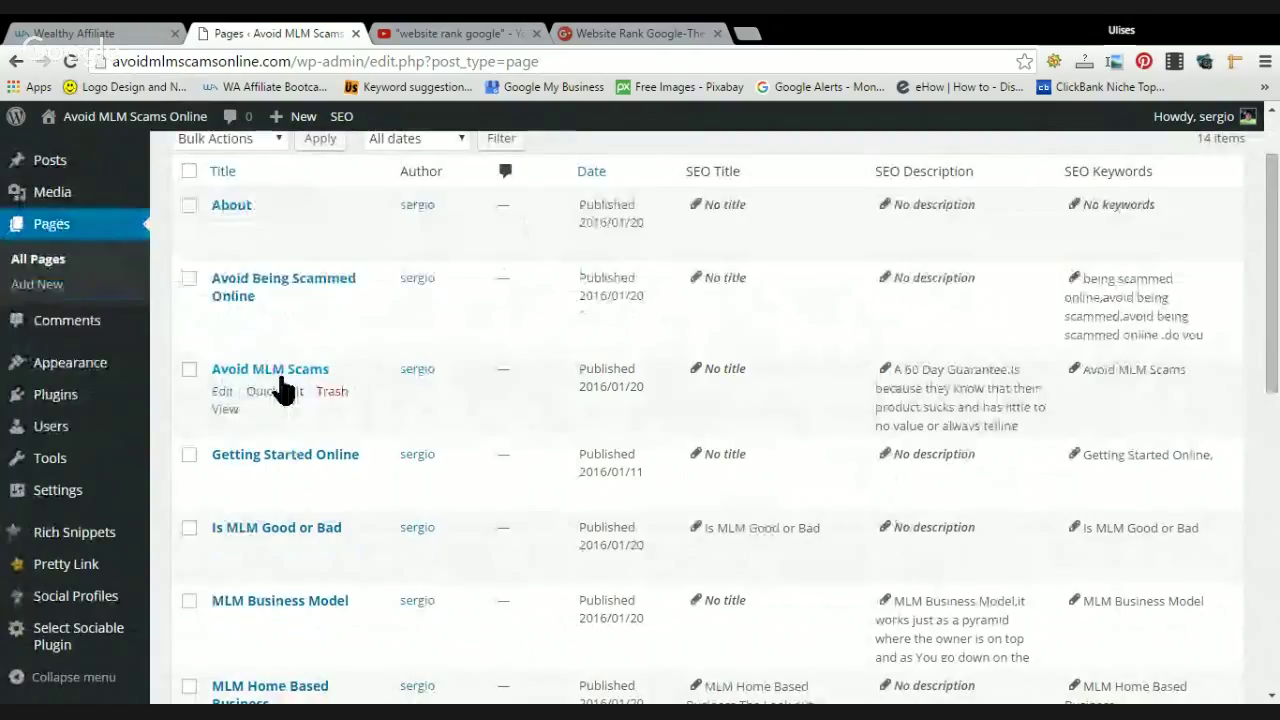
scroll(285, 390, "down", 1)
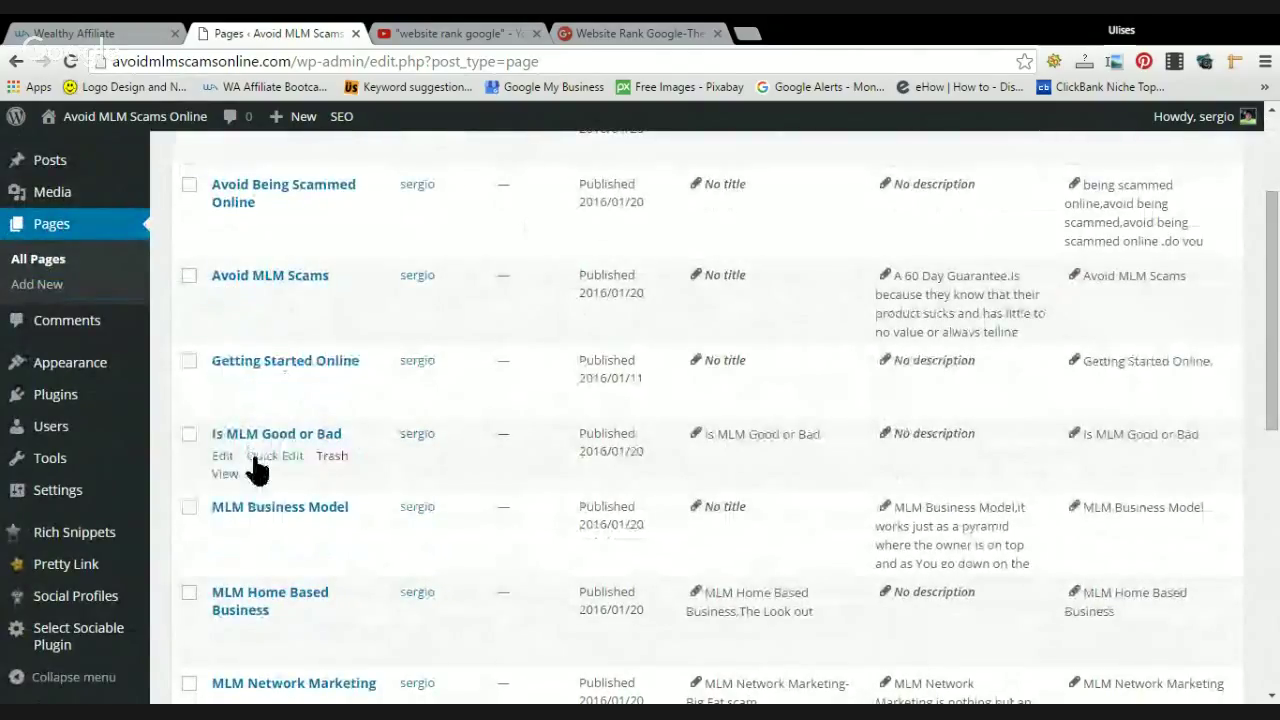
scroll(314, 450, "down", 2)
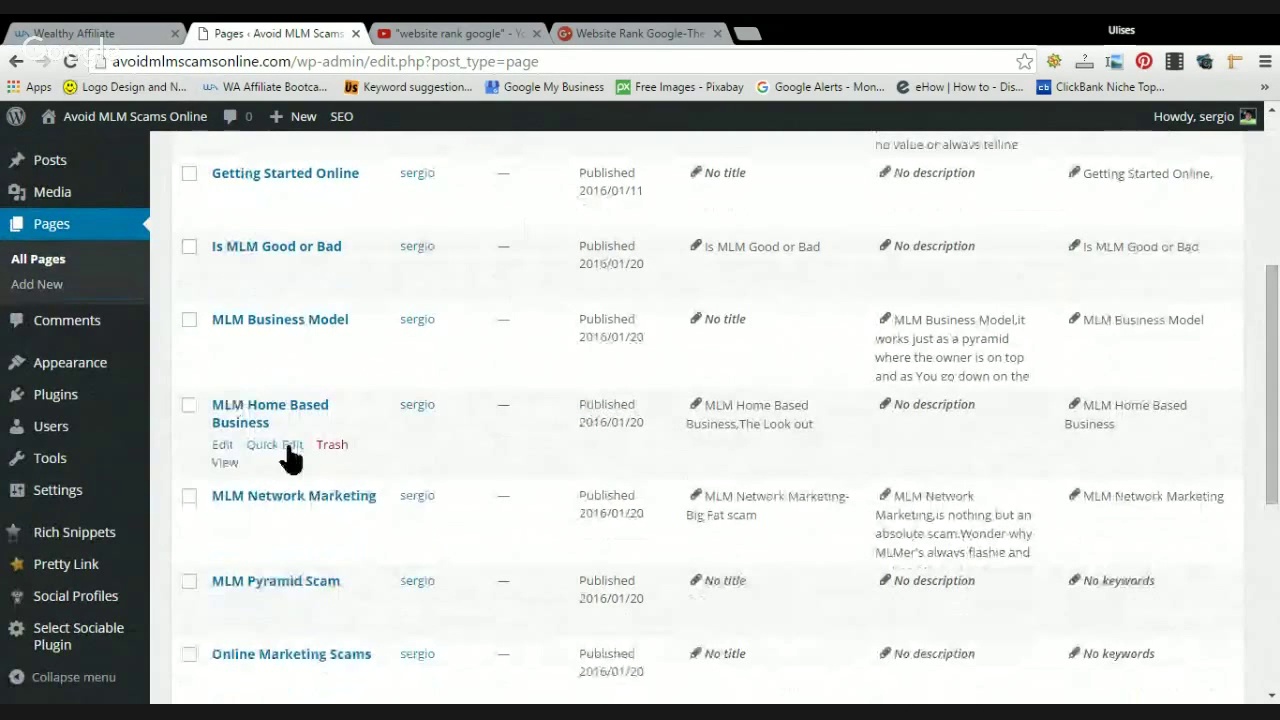
scroll(309, 486, "down", 1)
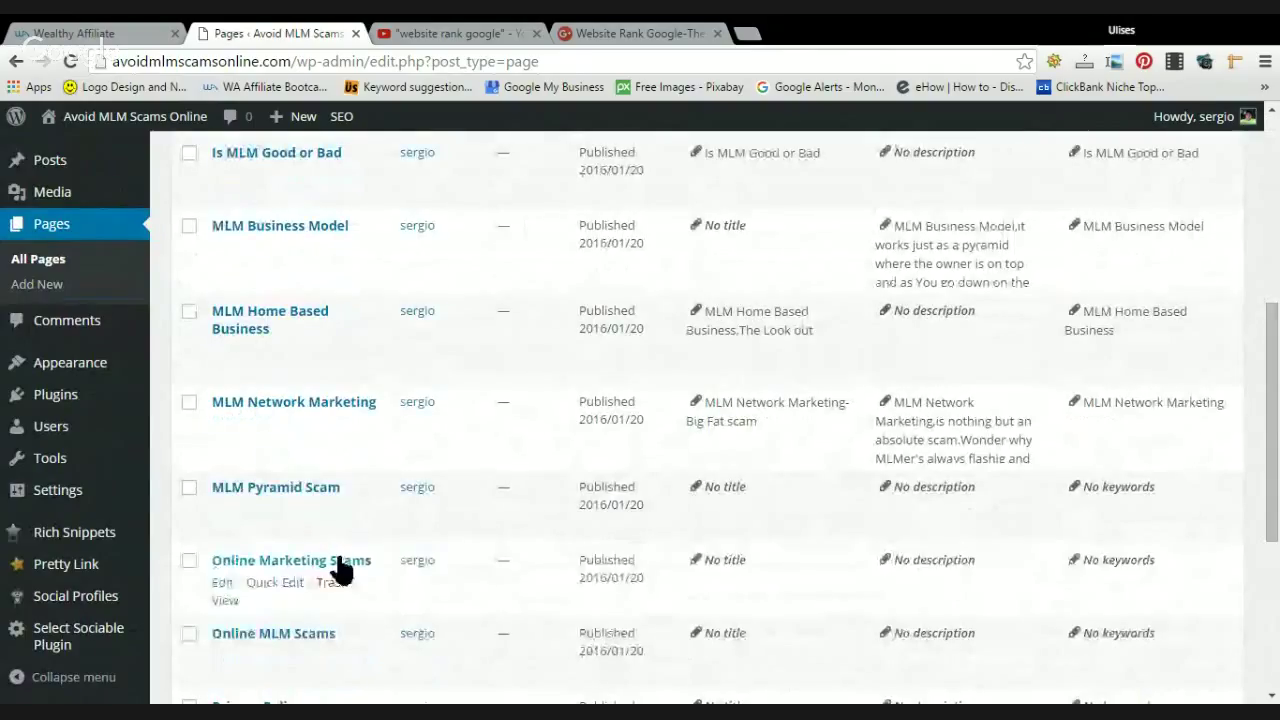
scroll(340, 568, "down", 2)
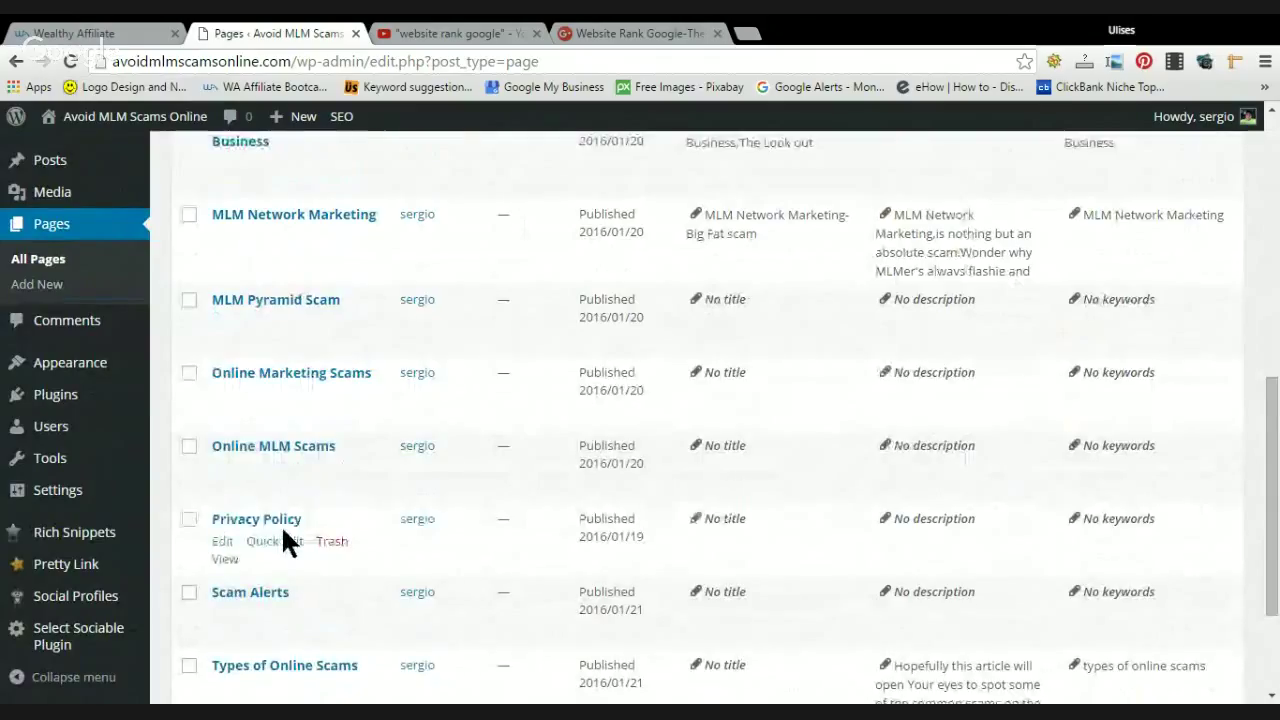
scroll(286, 534, "down", 1)
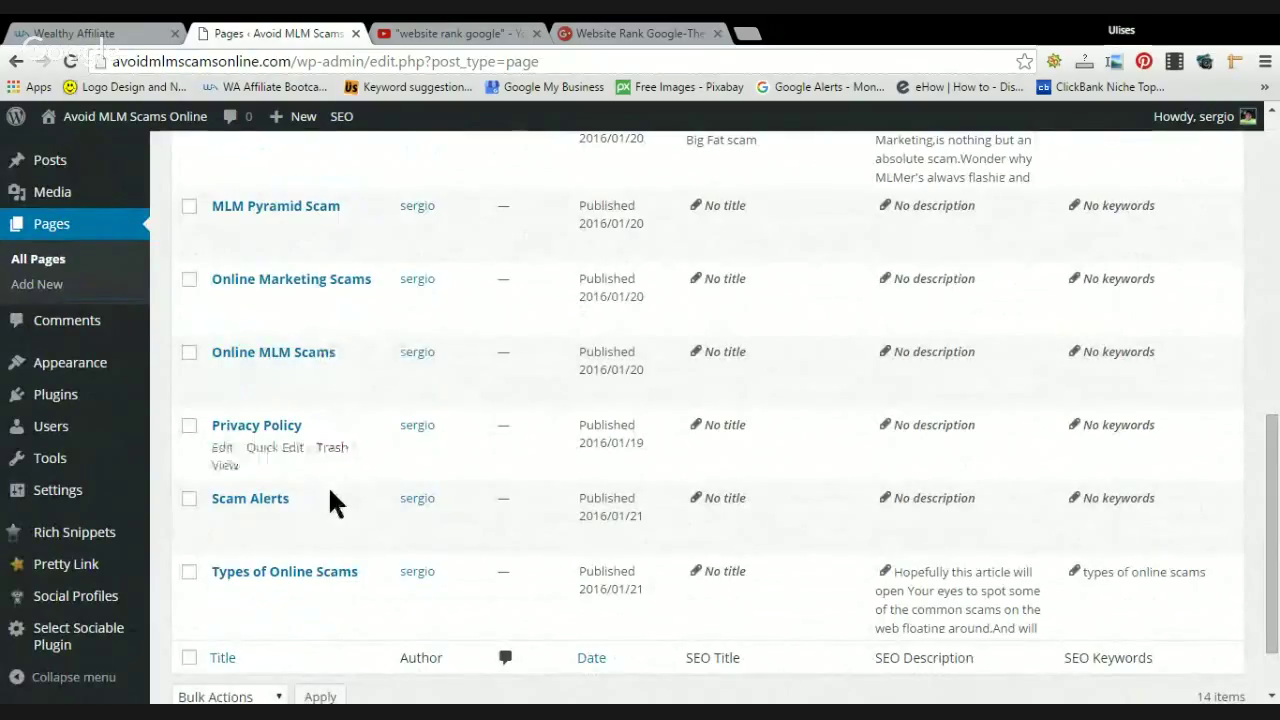
scroll(330, 492, "up", 1)
scroll(328, 493, "up", 2)
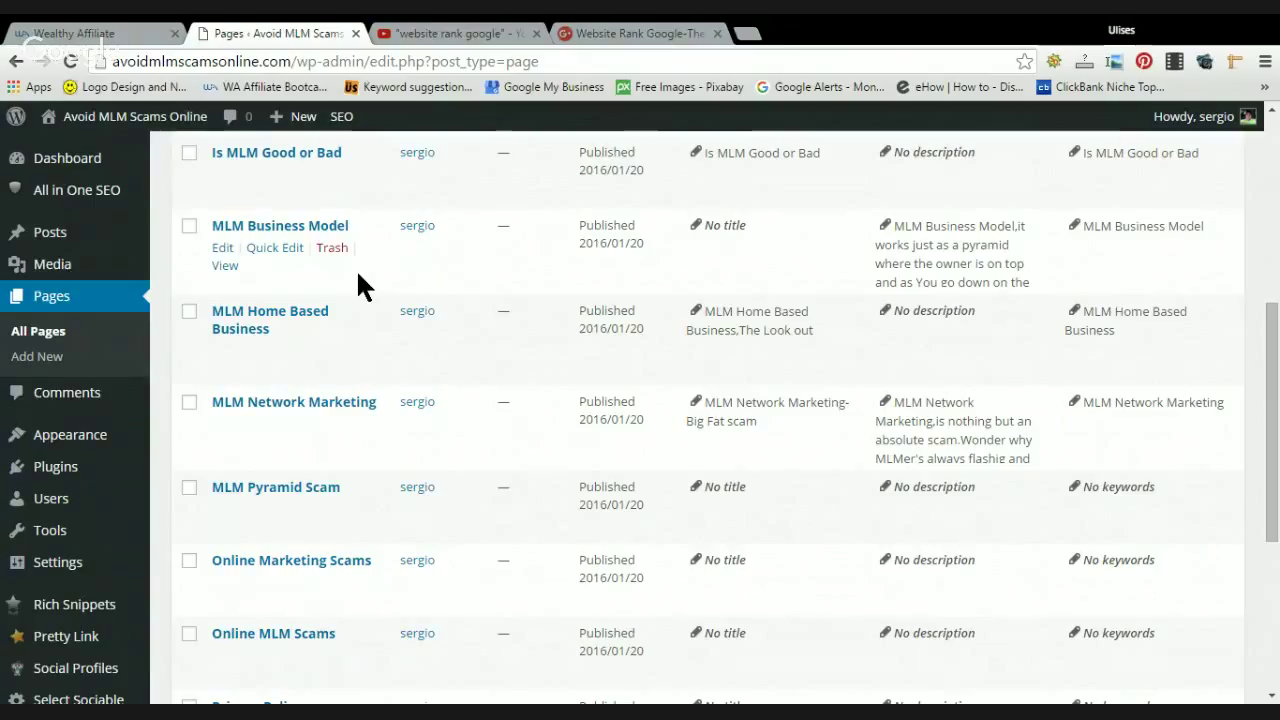
- Open the list of all posts and review the categories and tags assigned to each post
left_click(74, 236)
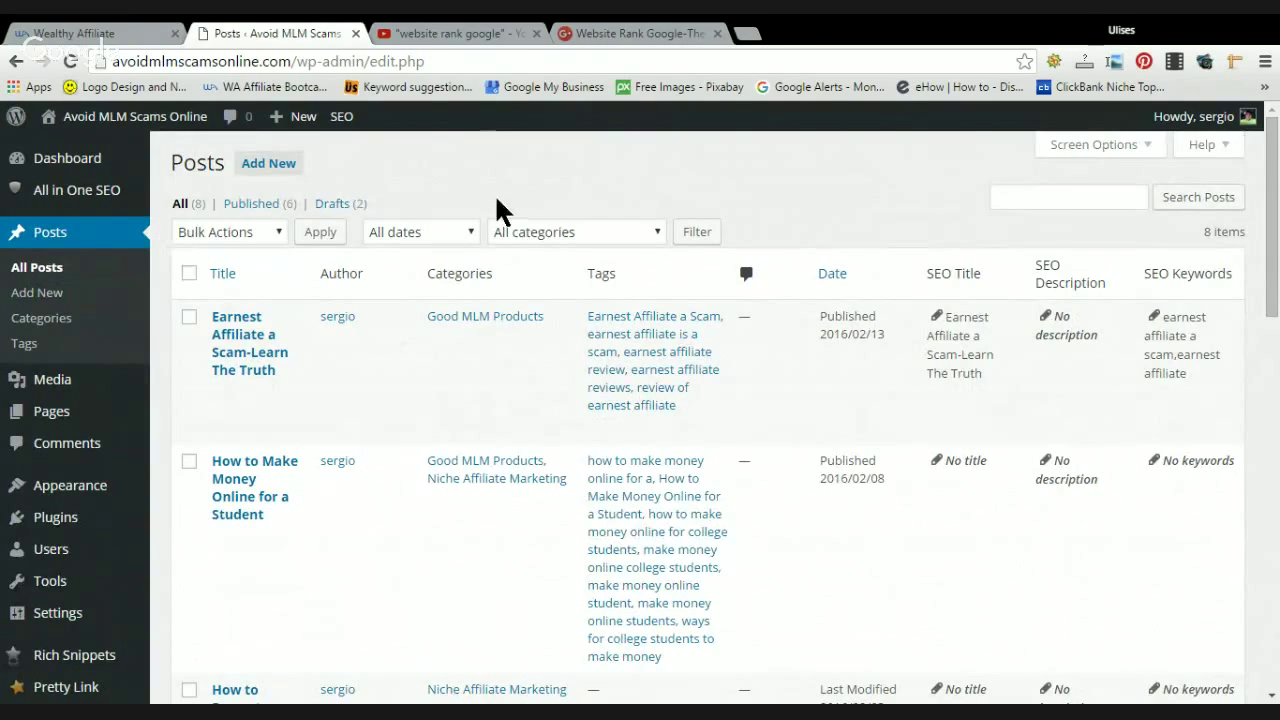
scroll(494, 200, "down", 2)
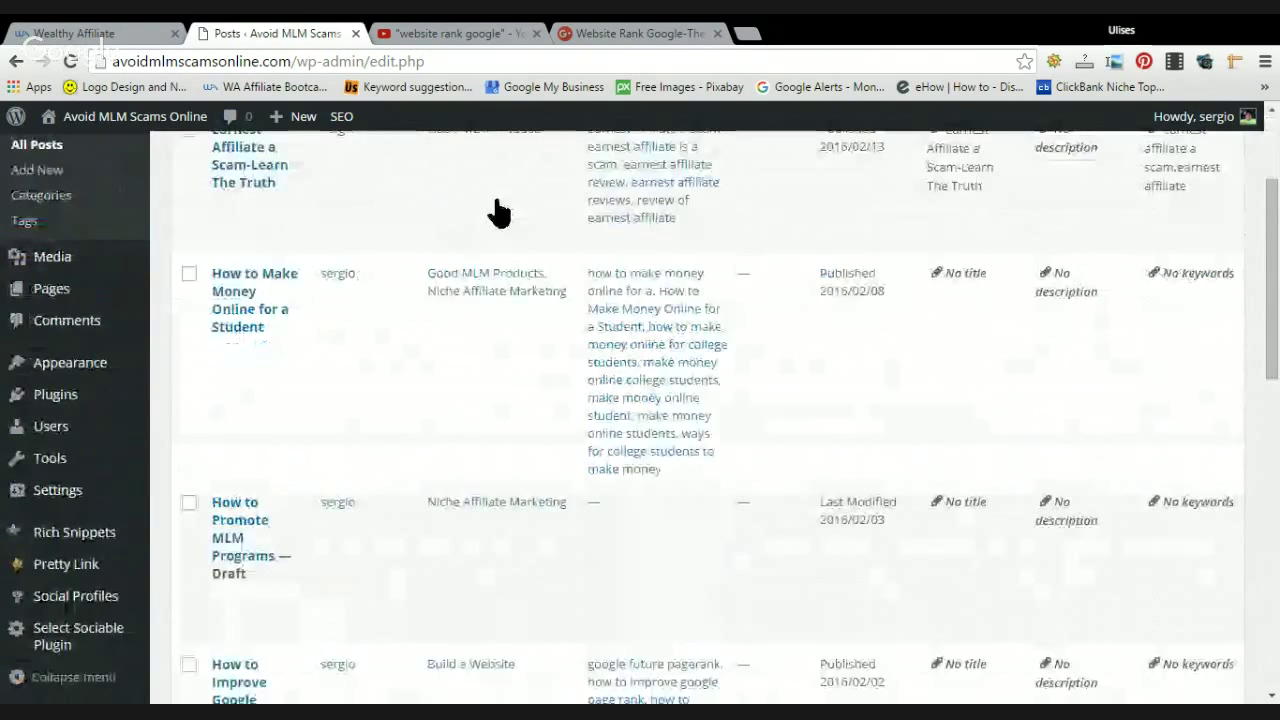
scroll(498, 213, "down", 1)
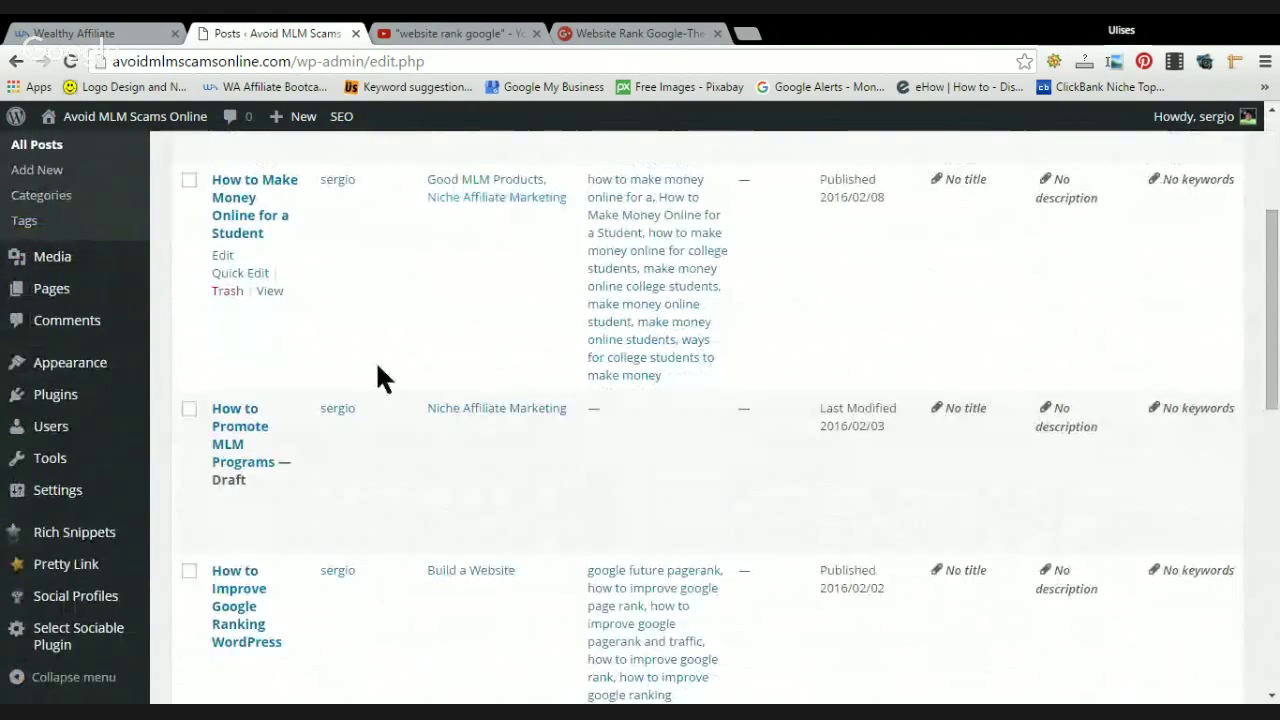
scroll(378, 368, "up", 1)
scroll(380, 378, "up", 1)
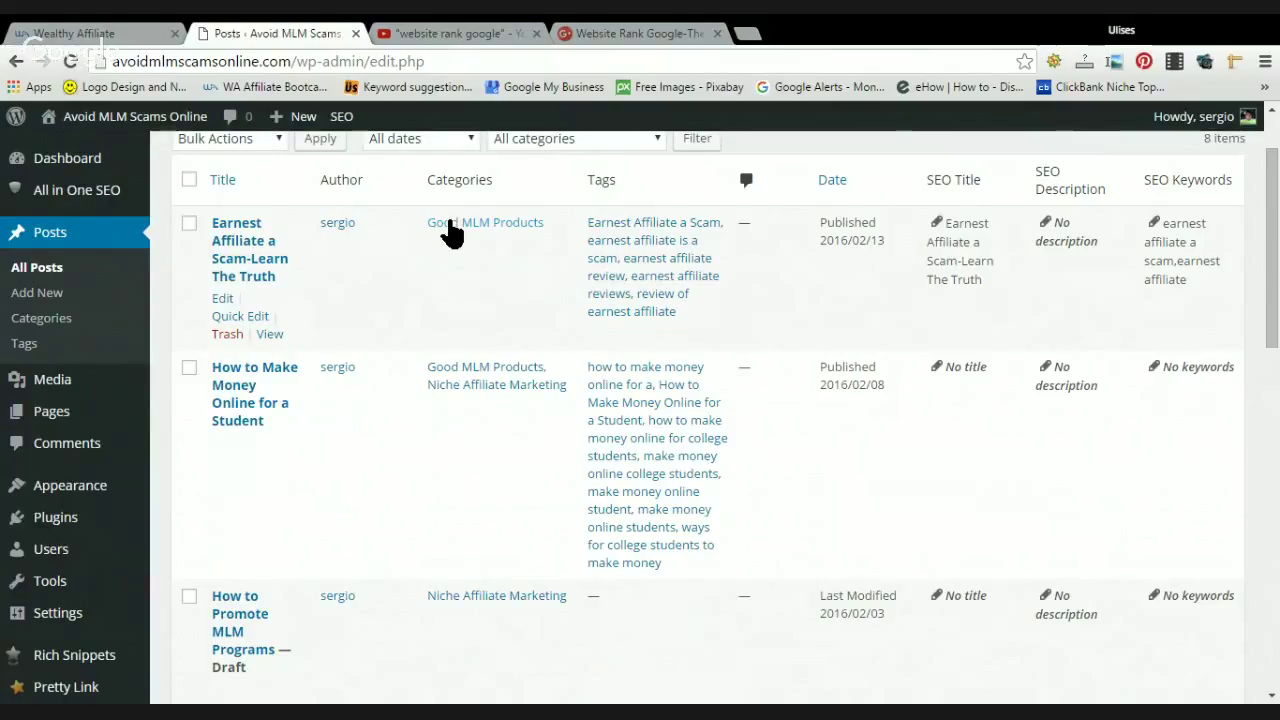
- Open the post Earnest Affiliate a Scam-Learn The Truth for editing and read through its review sections, from the overview to Case Studies
left_click(222, 298)
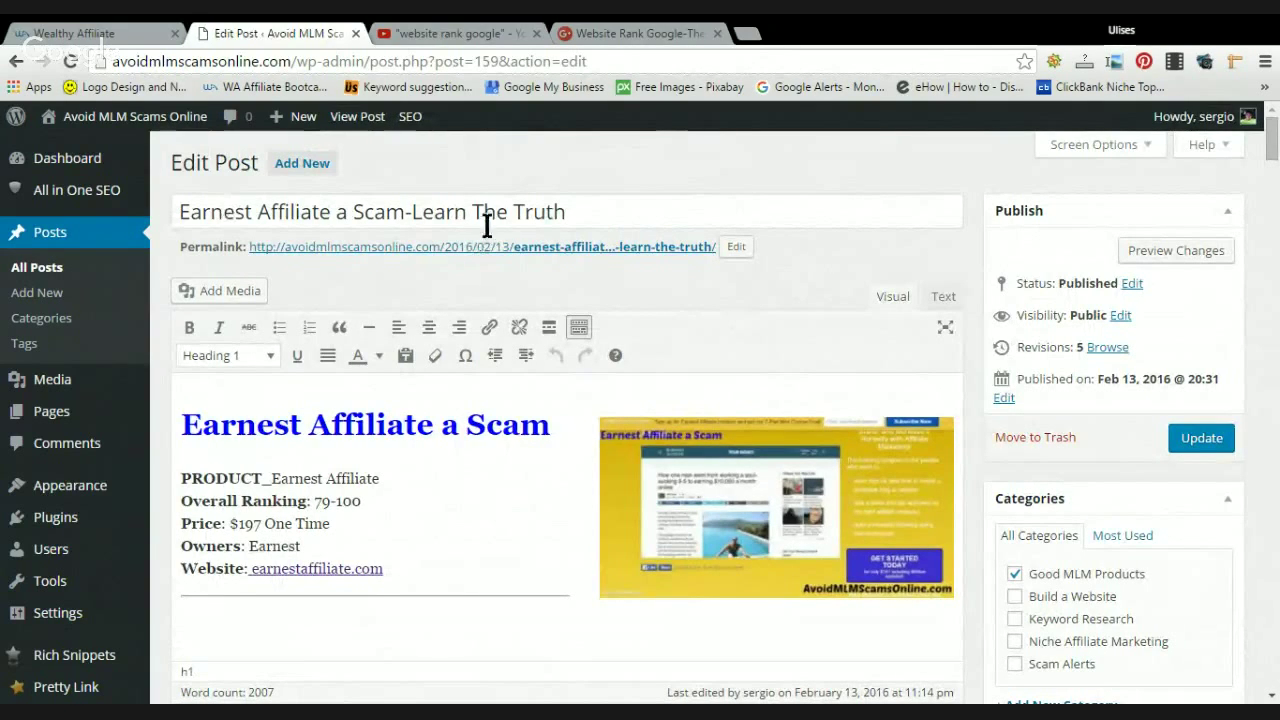
scroll(652, 255, "down", 1)
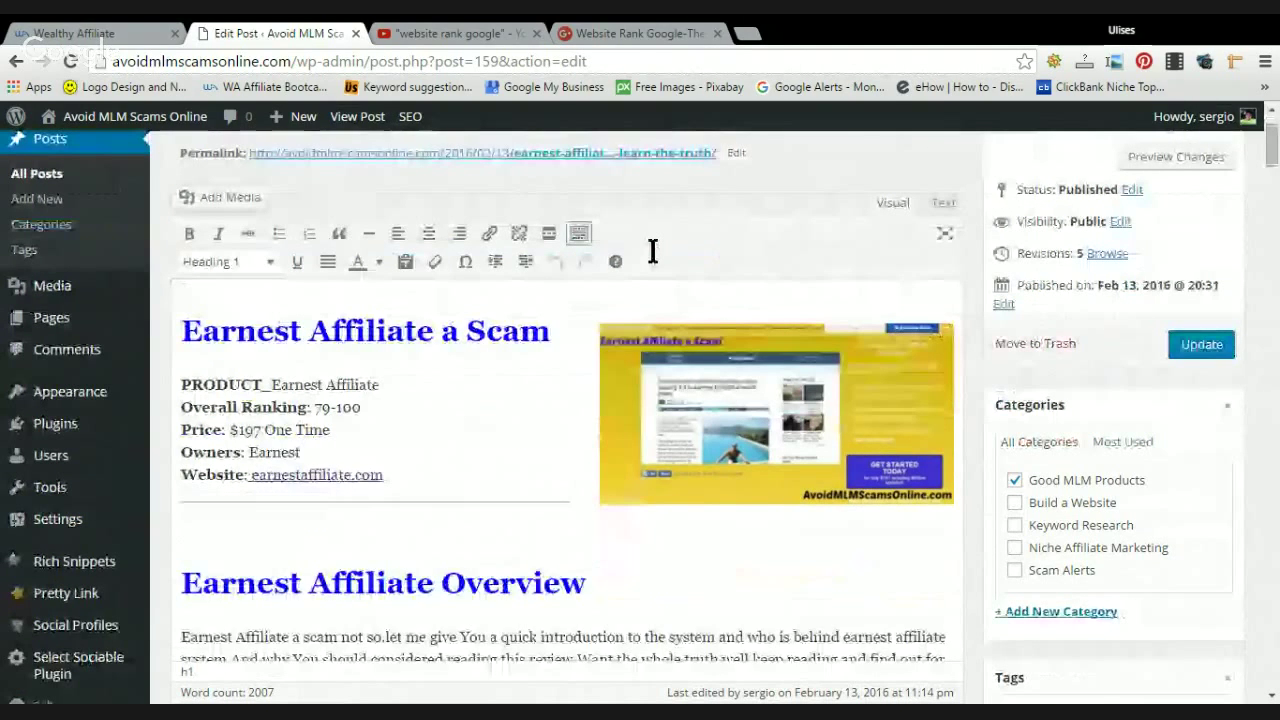
scroll(434, 290, "down", 1)
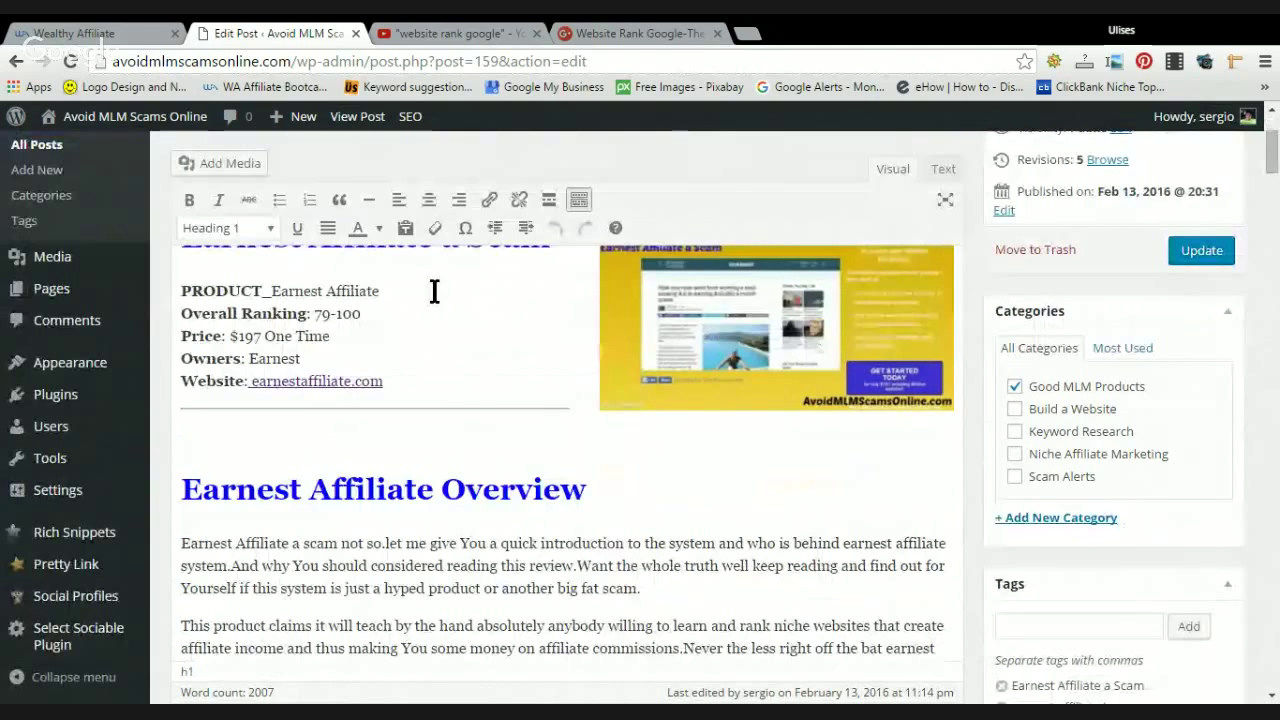
scroll(434, 290, "down", 5)
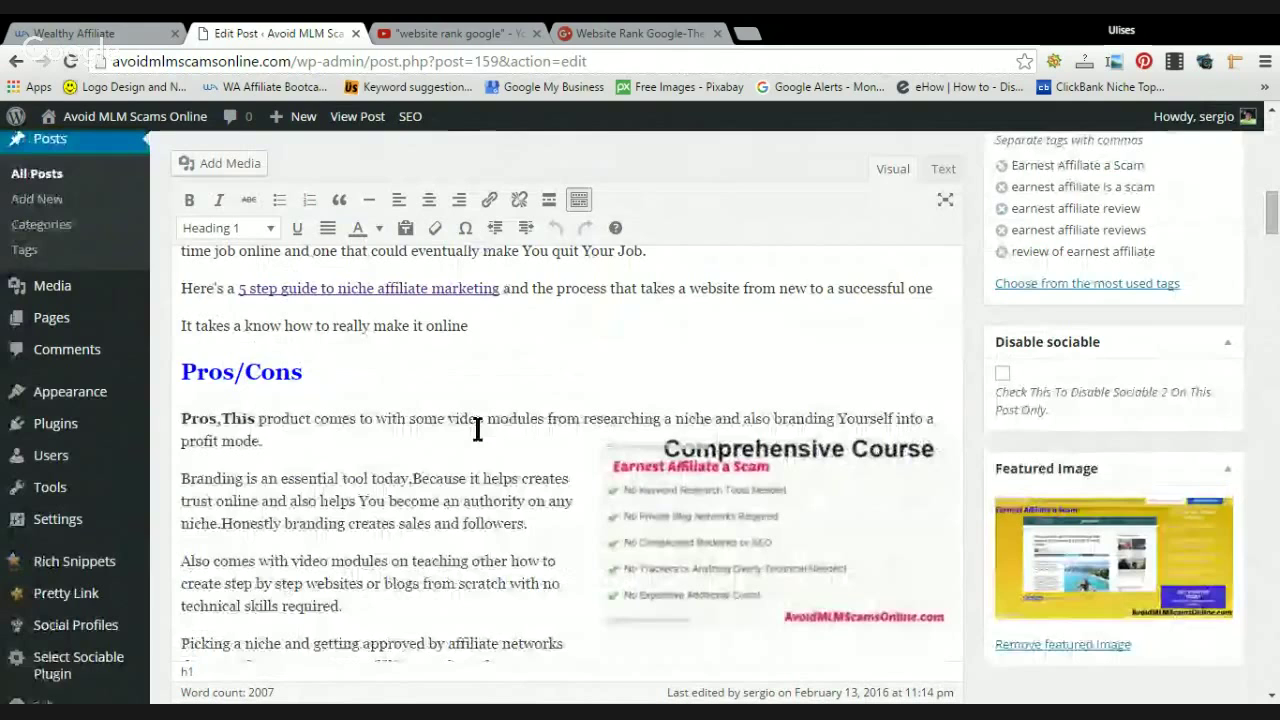
scroll(477, 428, "down", 4)
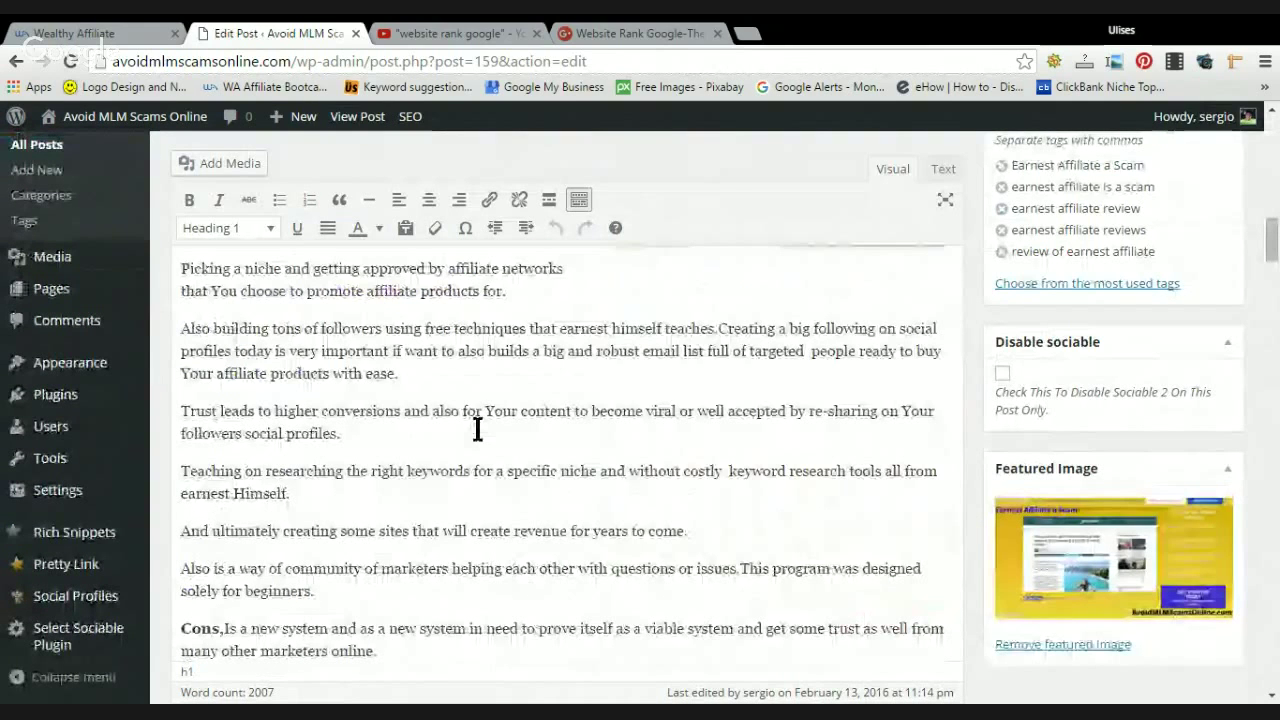
scroll(477, 428, "up", 10)
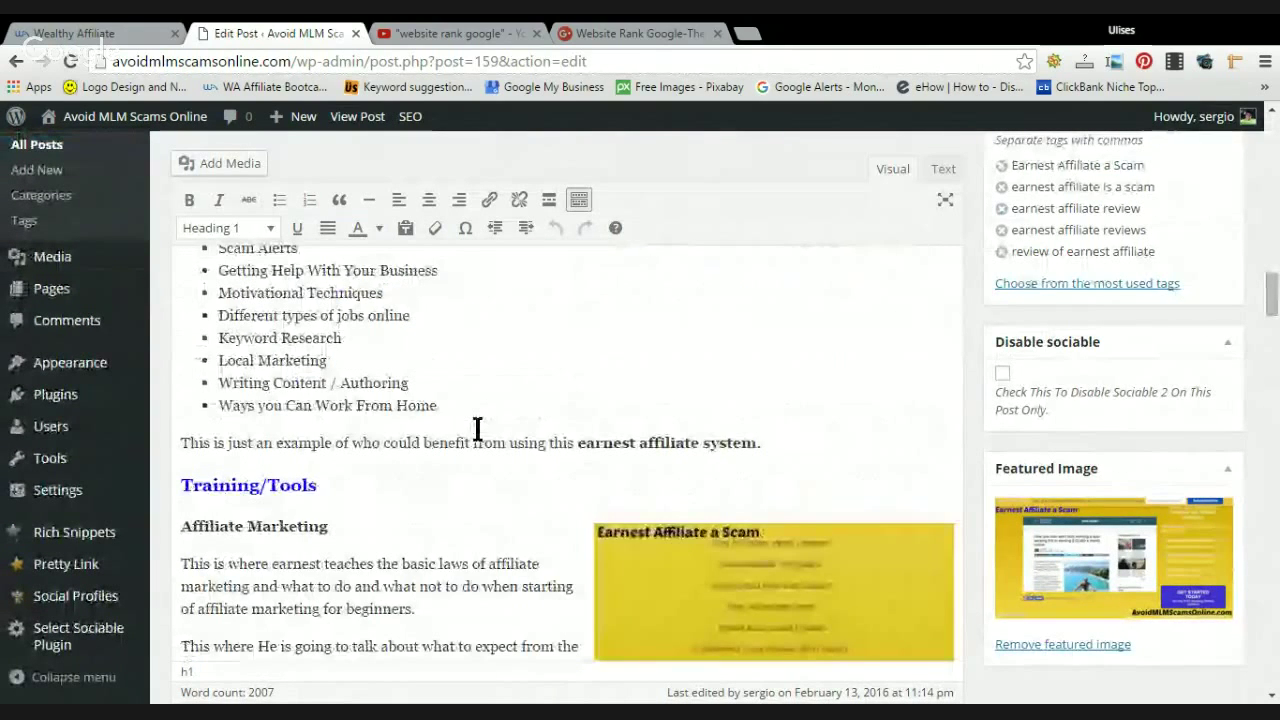
scroll(477, 428, "up", 5)
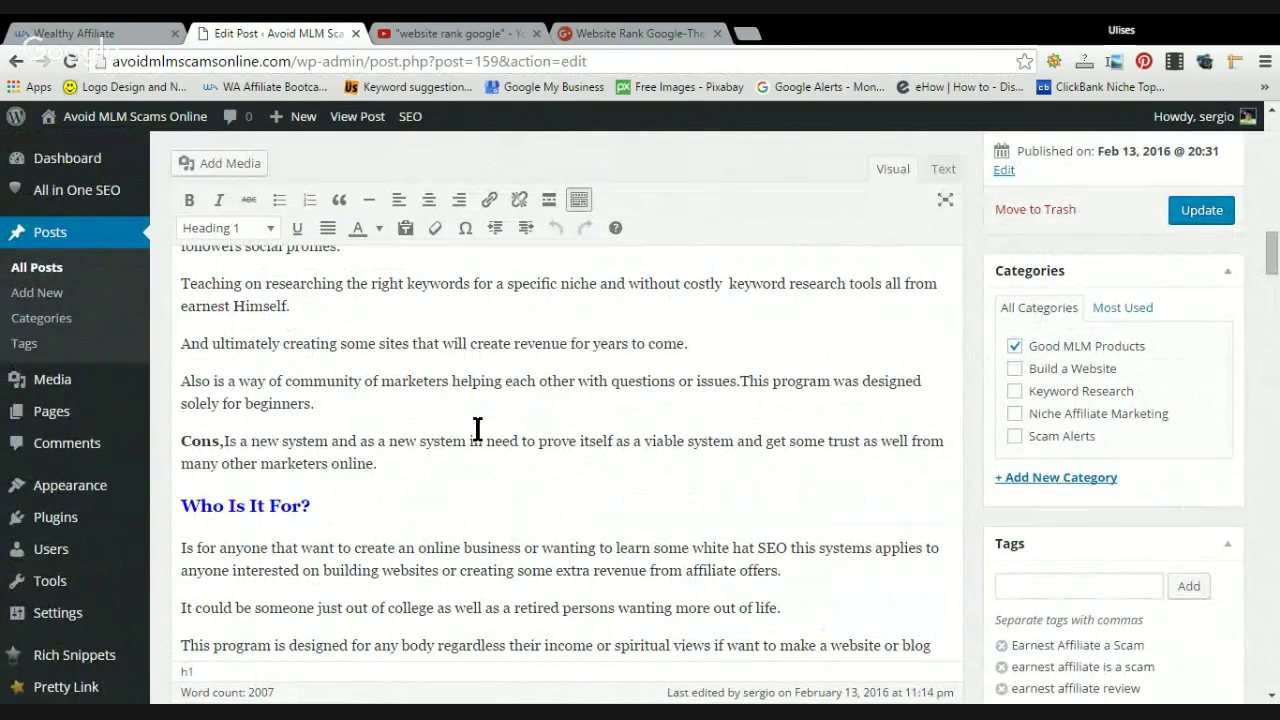
scroll(477, 428, "down", 1)
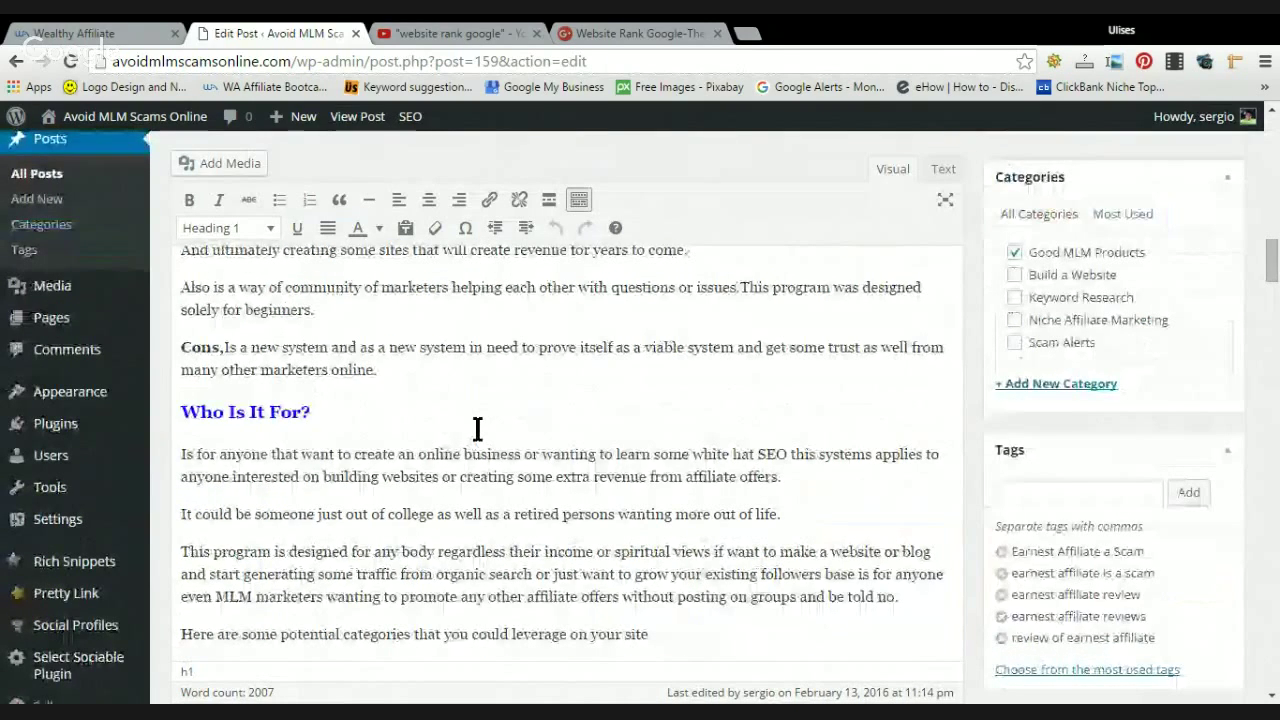
scroll(565, 421, "down", 4)
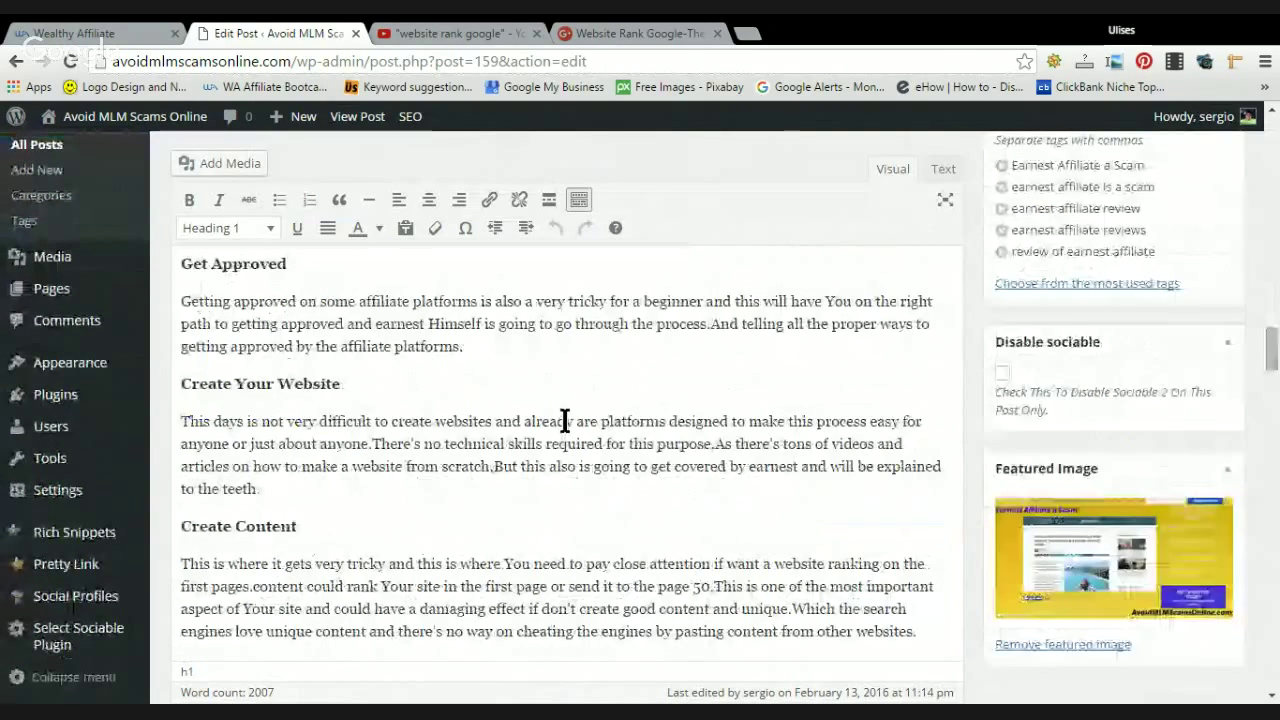
scroll(565, 421, "down", 5)
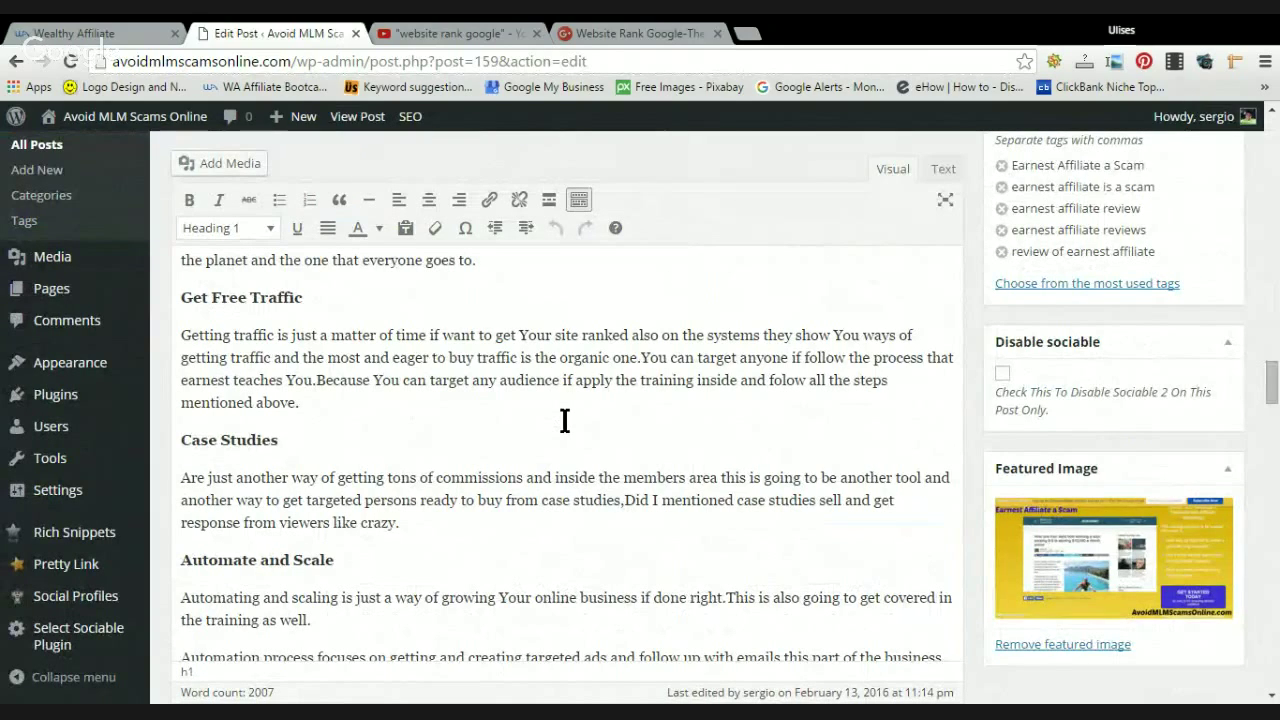
scroll(565, 420, "up", 3)
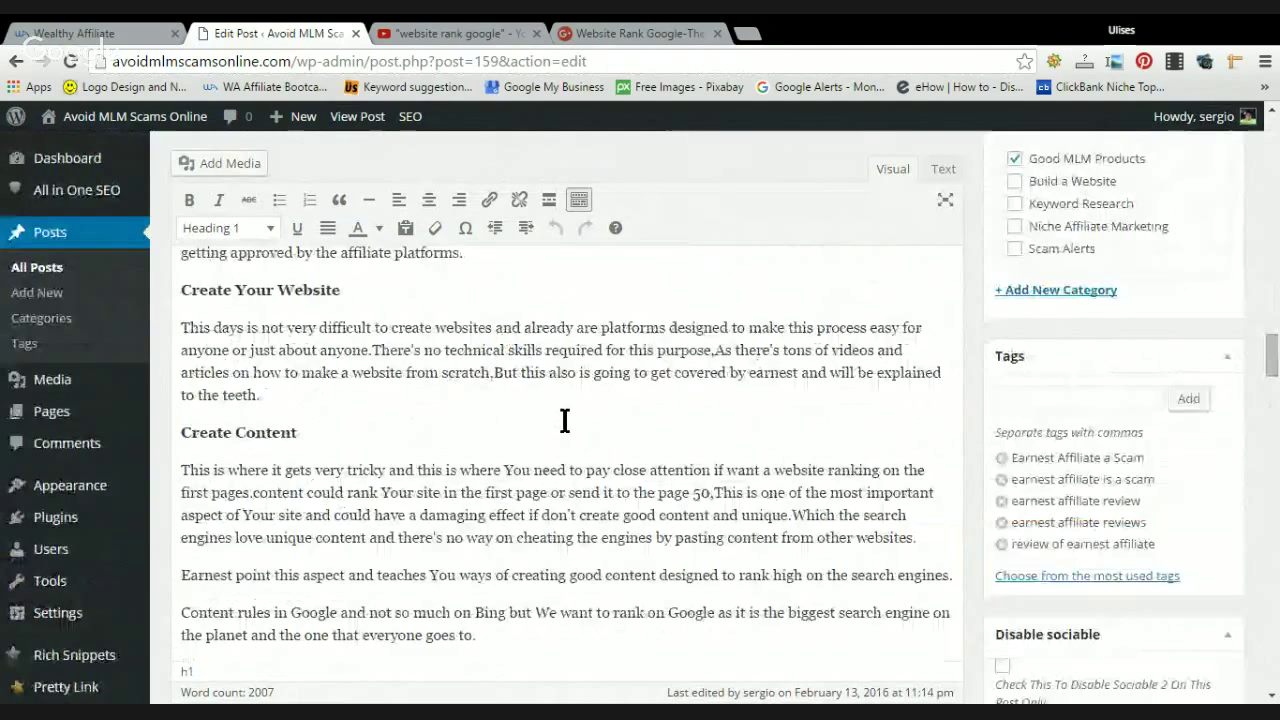
scroll(565, 420, "up", 10)
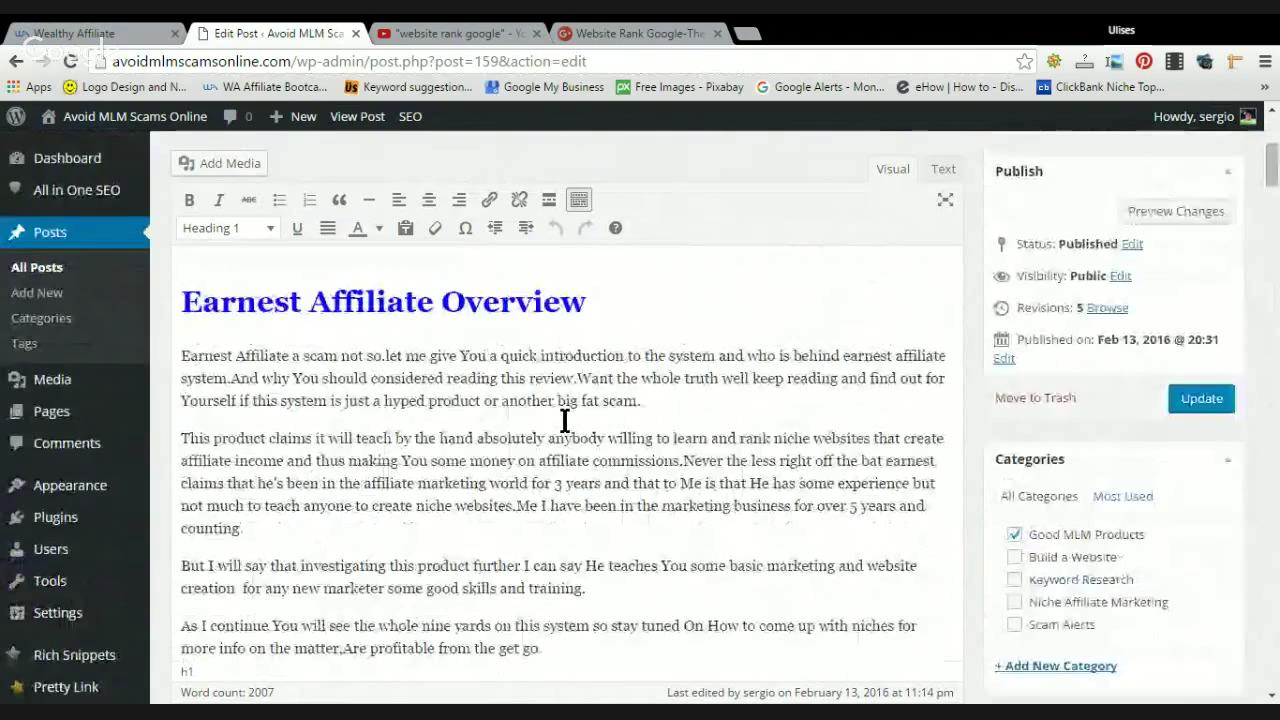
scroll(489, 422, "up", 3)
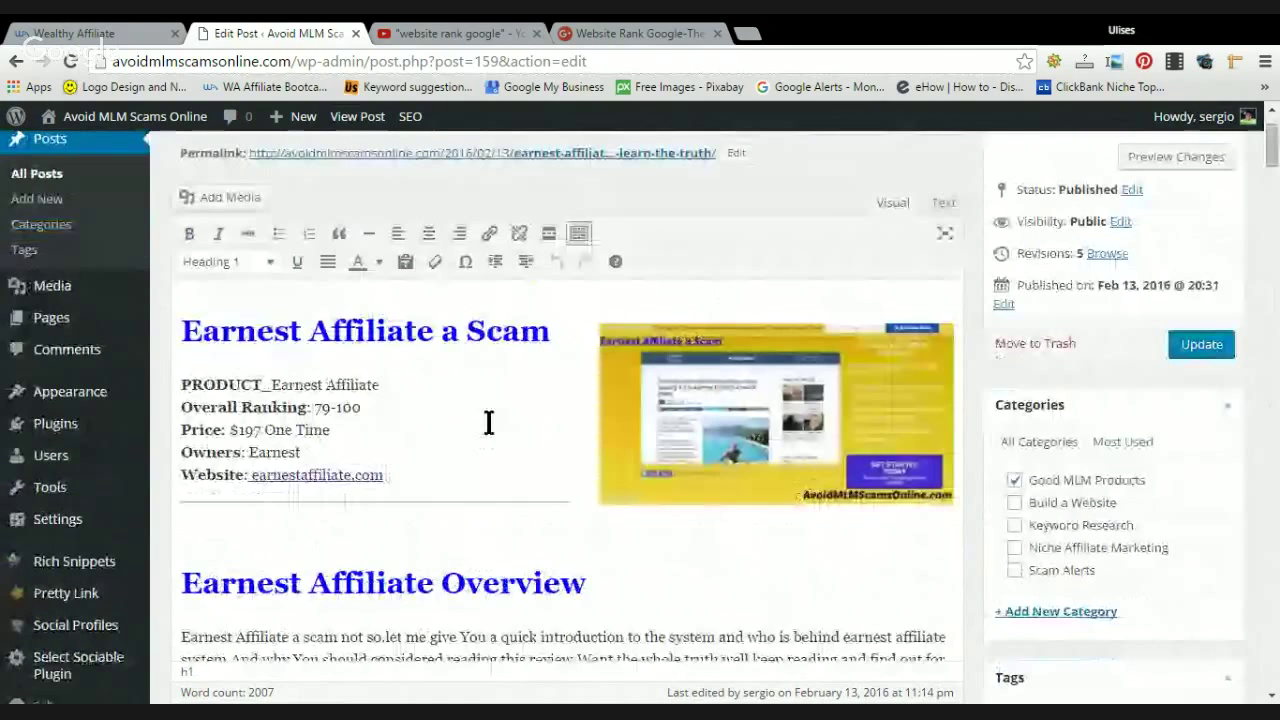
- Examine the rest of the post through its closing section, and its All in One SEO Pack preview snippet, title, description and keywords
scroll(489, 422, "down", 6)
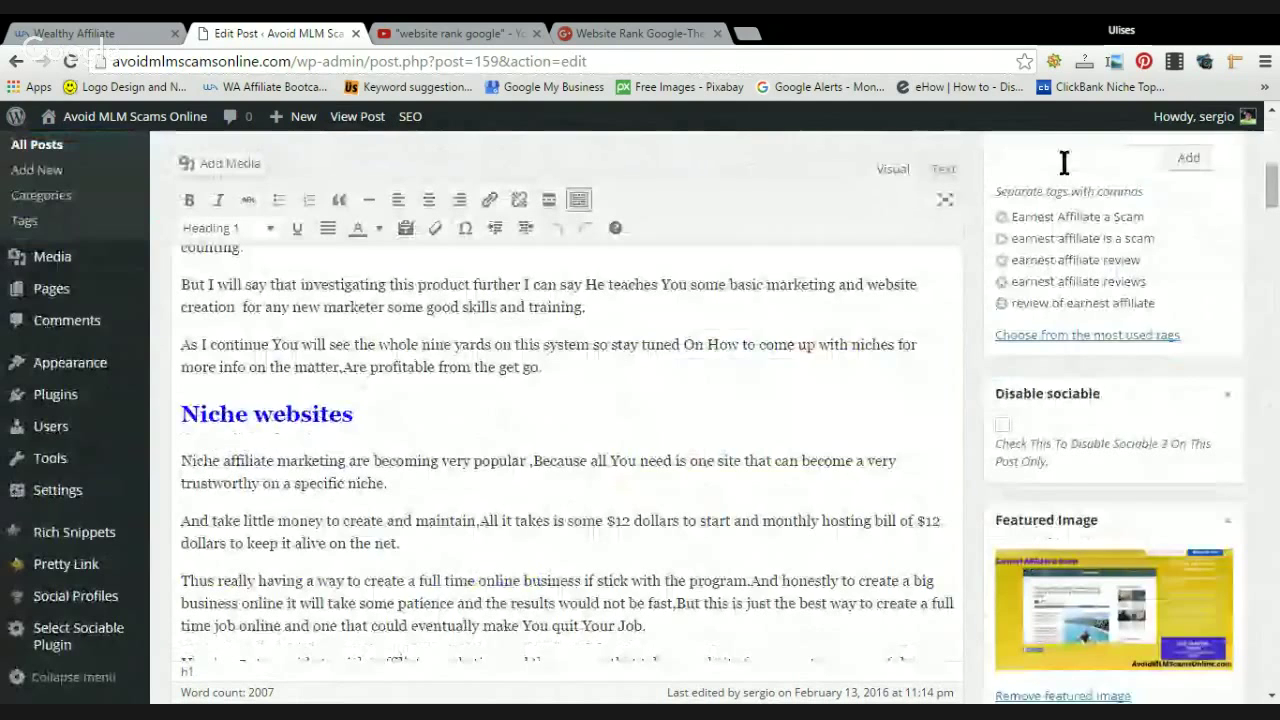
scroll(637, 371, "down", 5)
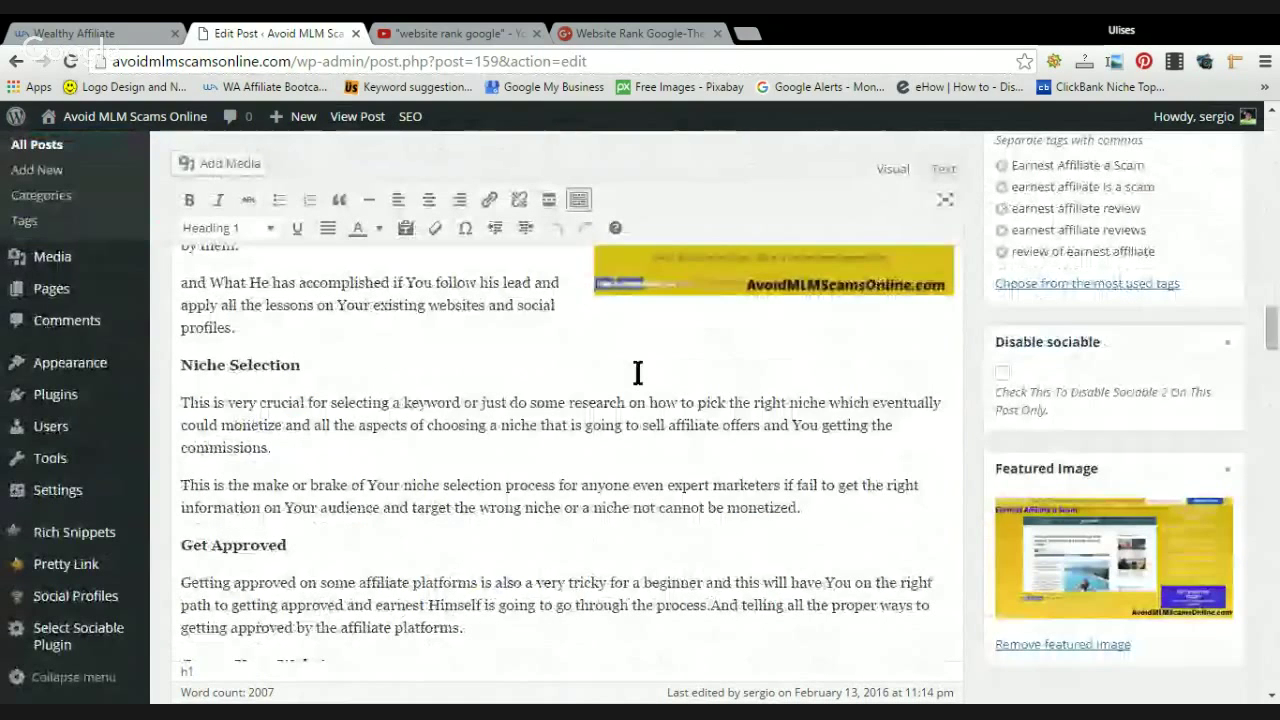
scroll(637, 371, "down", 5)
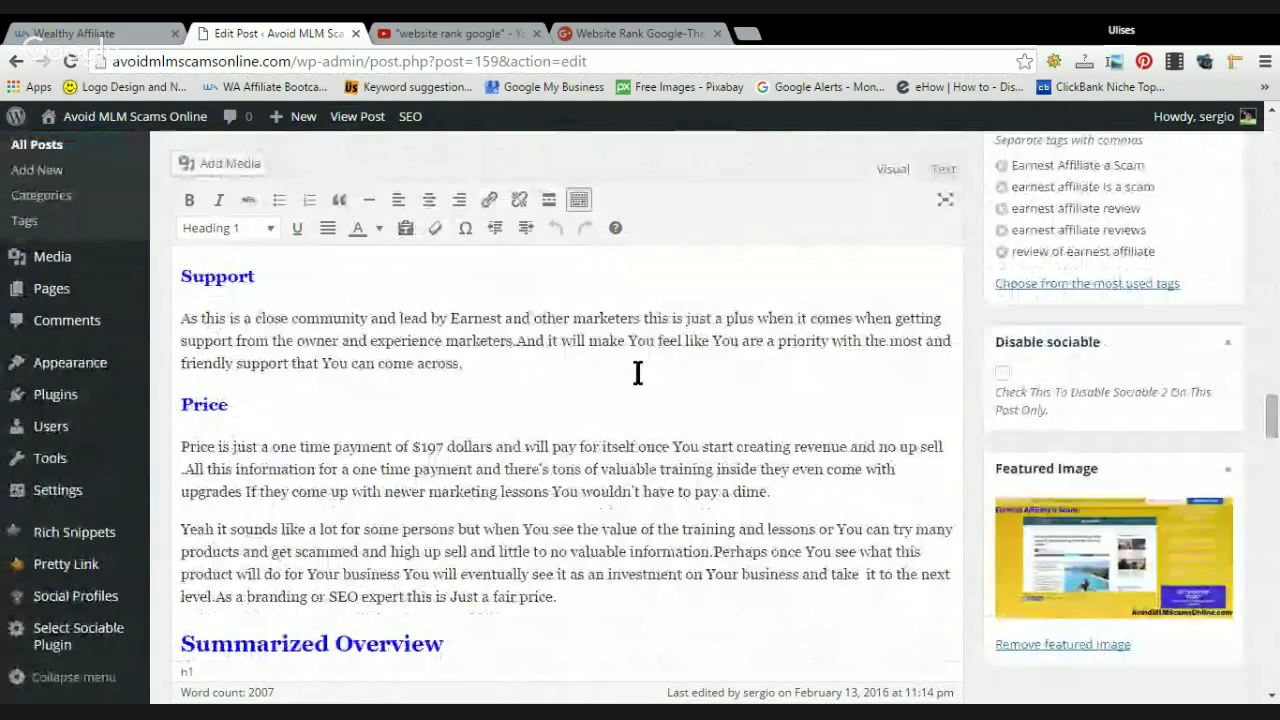
scroll(630, 376, "down", 5)
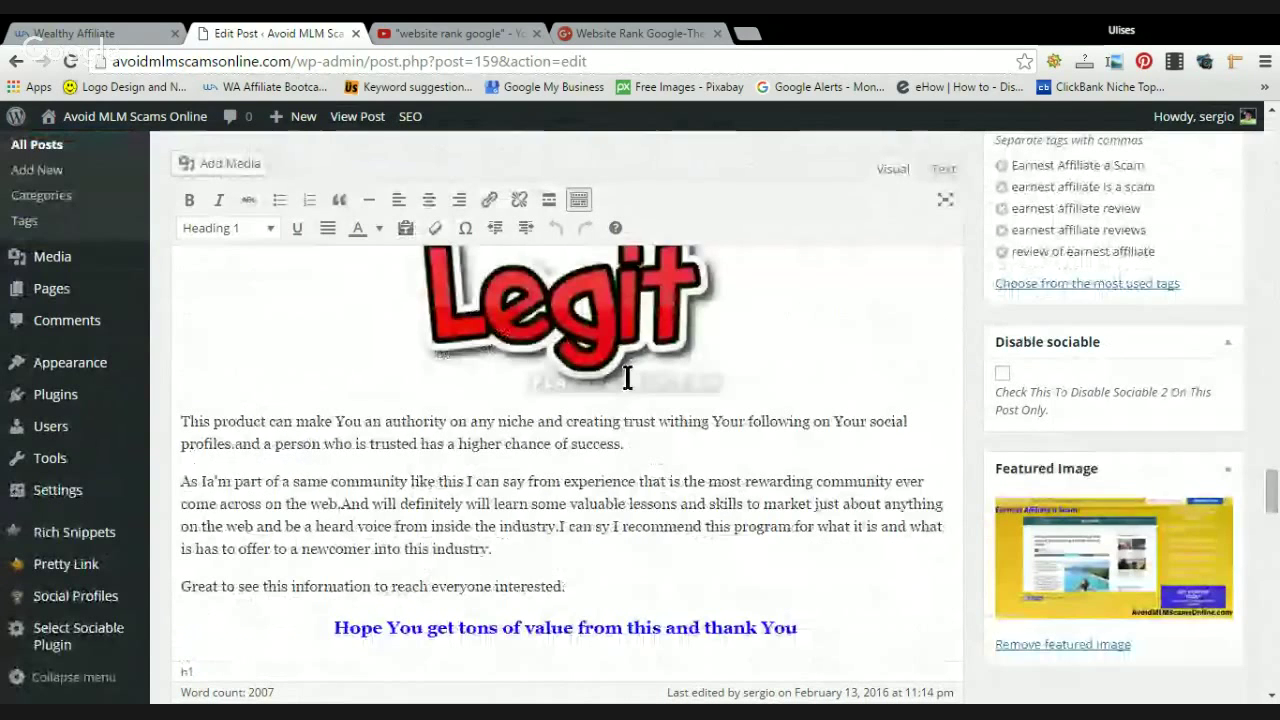
scroll(627, 377, "down", 5)
scroll(627, 377, "down", 2)
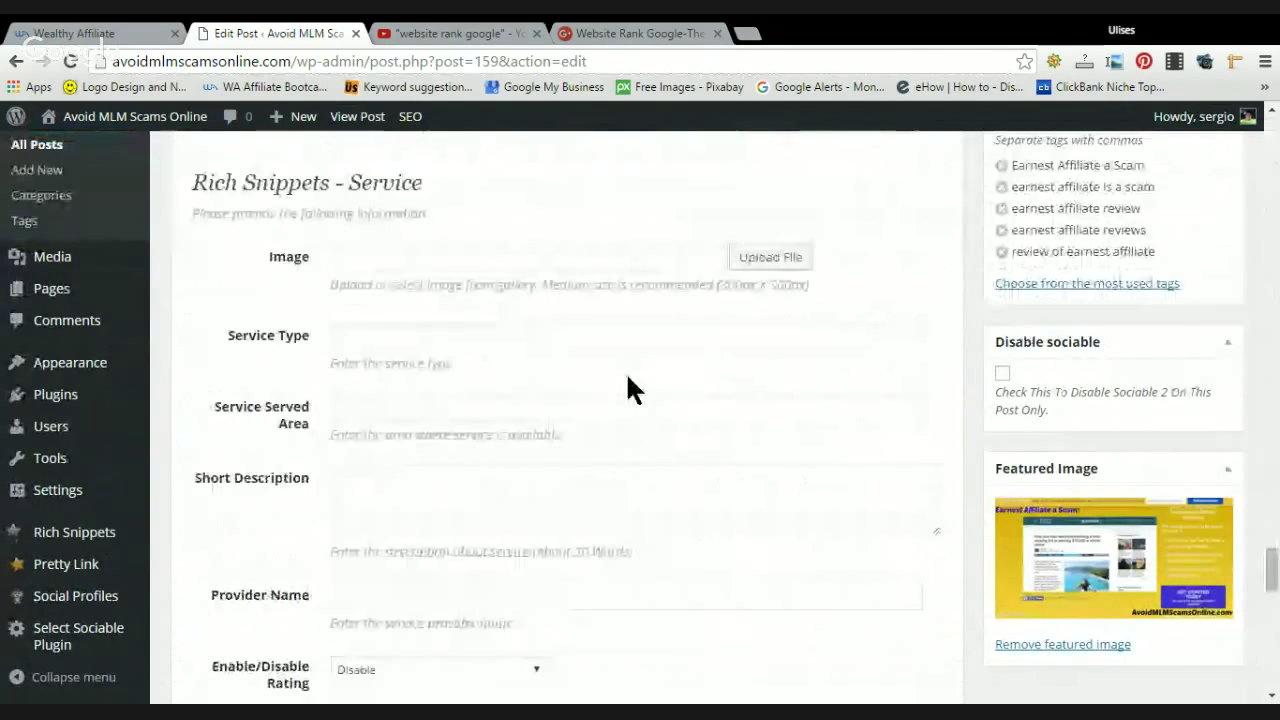
scroll(626, 372, "down", 2)
scroll(627, 380, "down", 3)
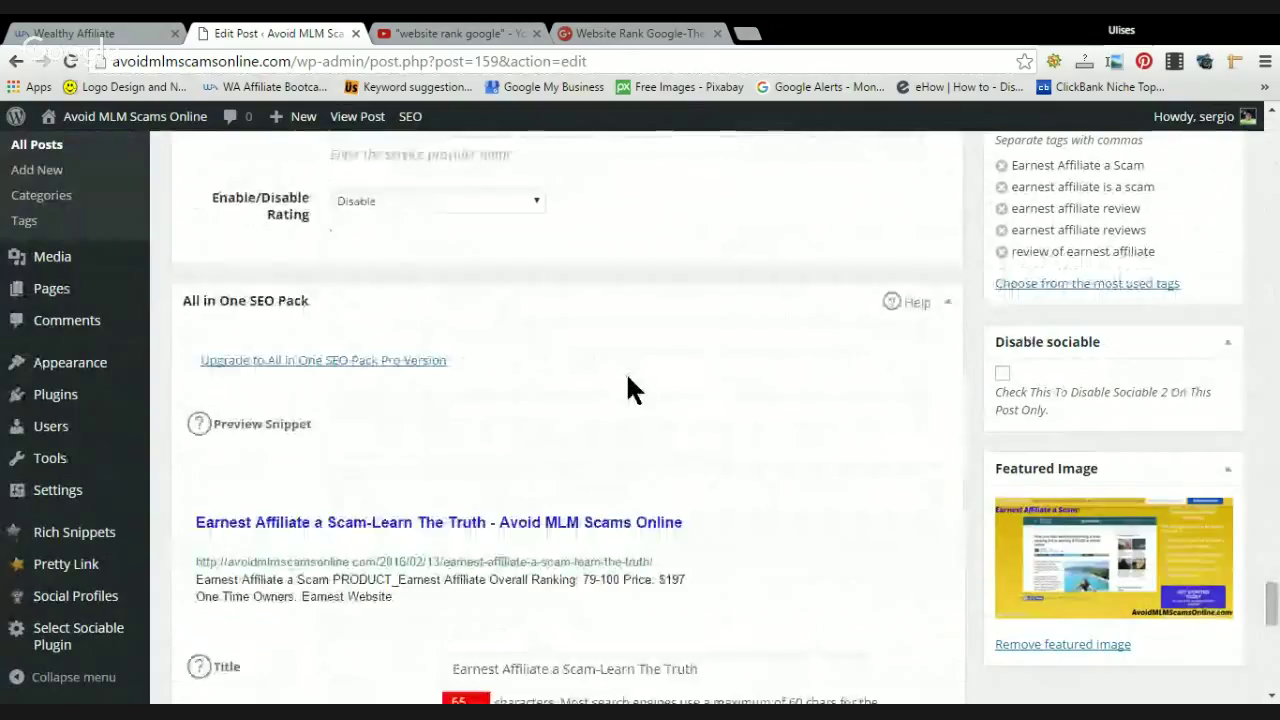
scroll(626, 372, "down", 3)
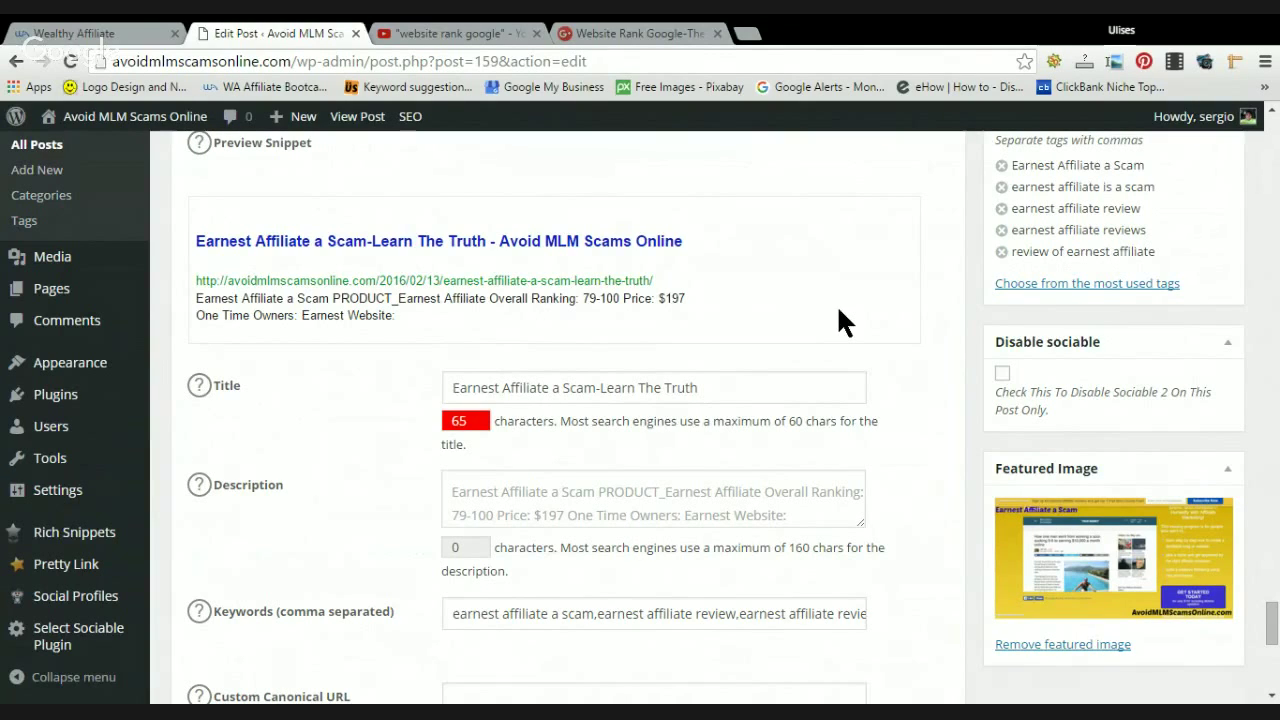
- Compare the post's search preview snippet with its SEO title, description and keyword fields
scroll(414, 309, "down", 1)
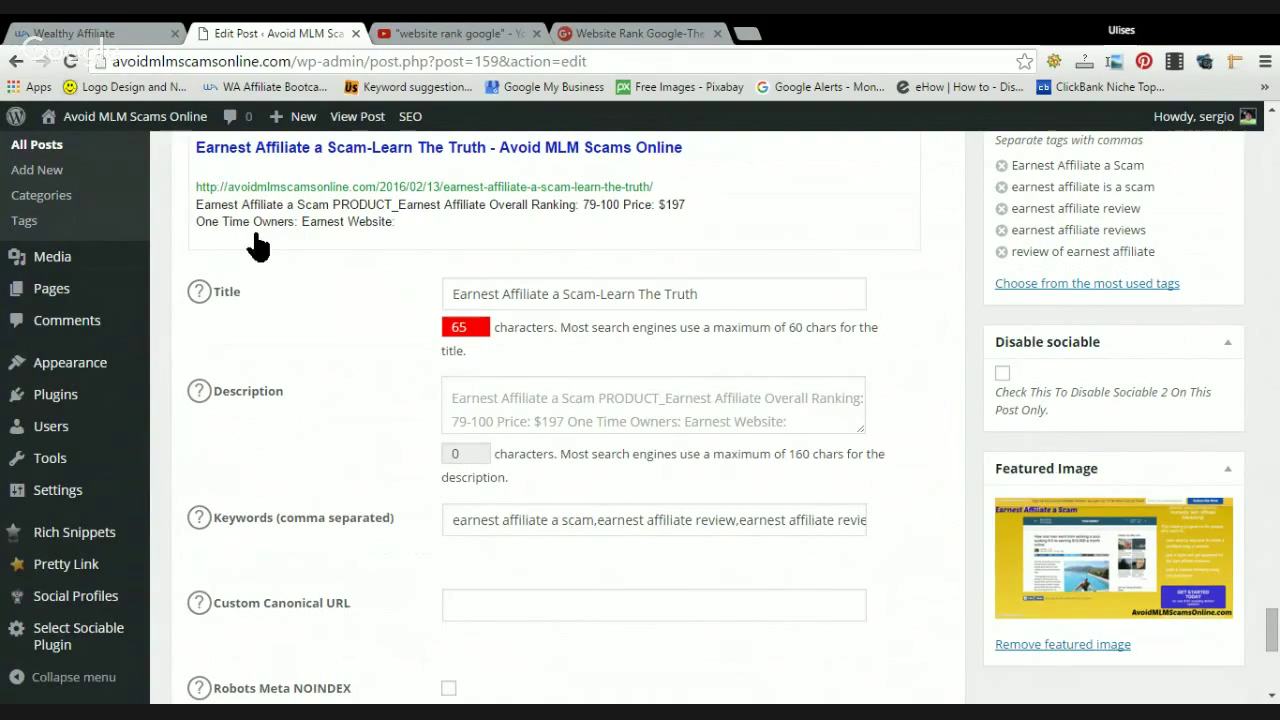
scroll(257, 245, "up", 2)
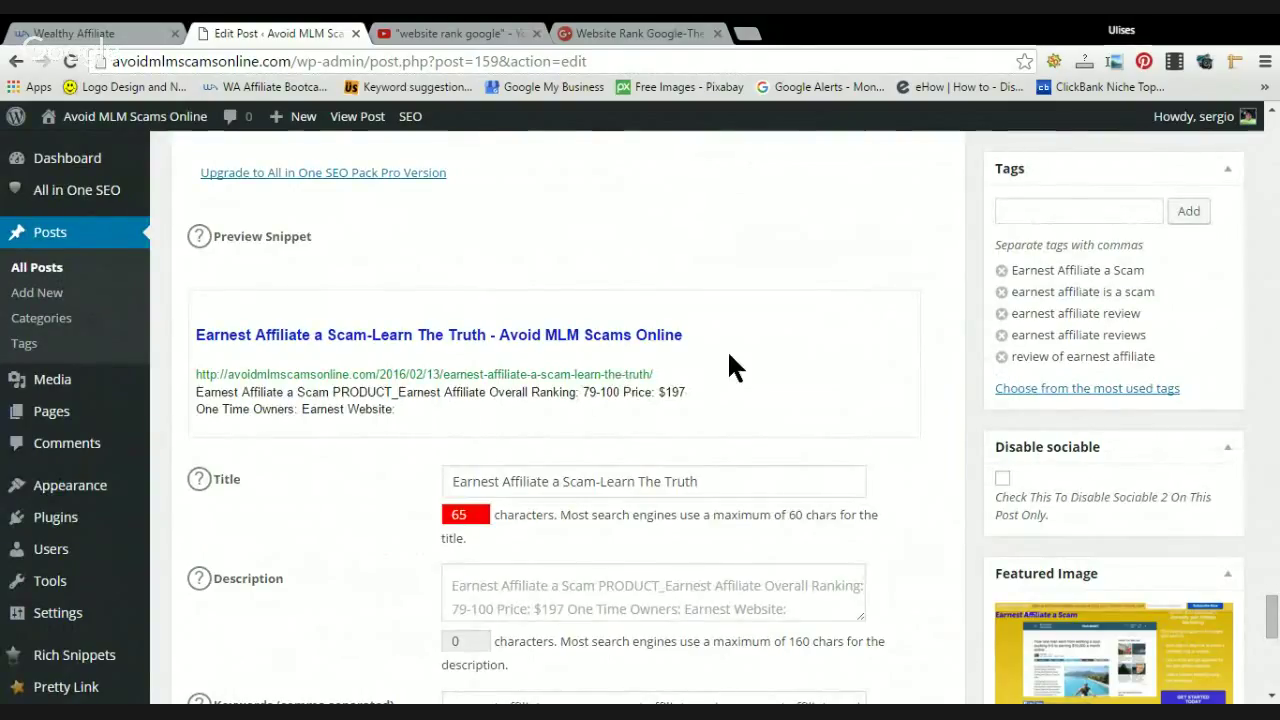
scroll(727, 349, "down", 2)
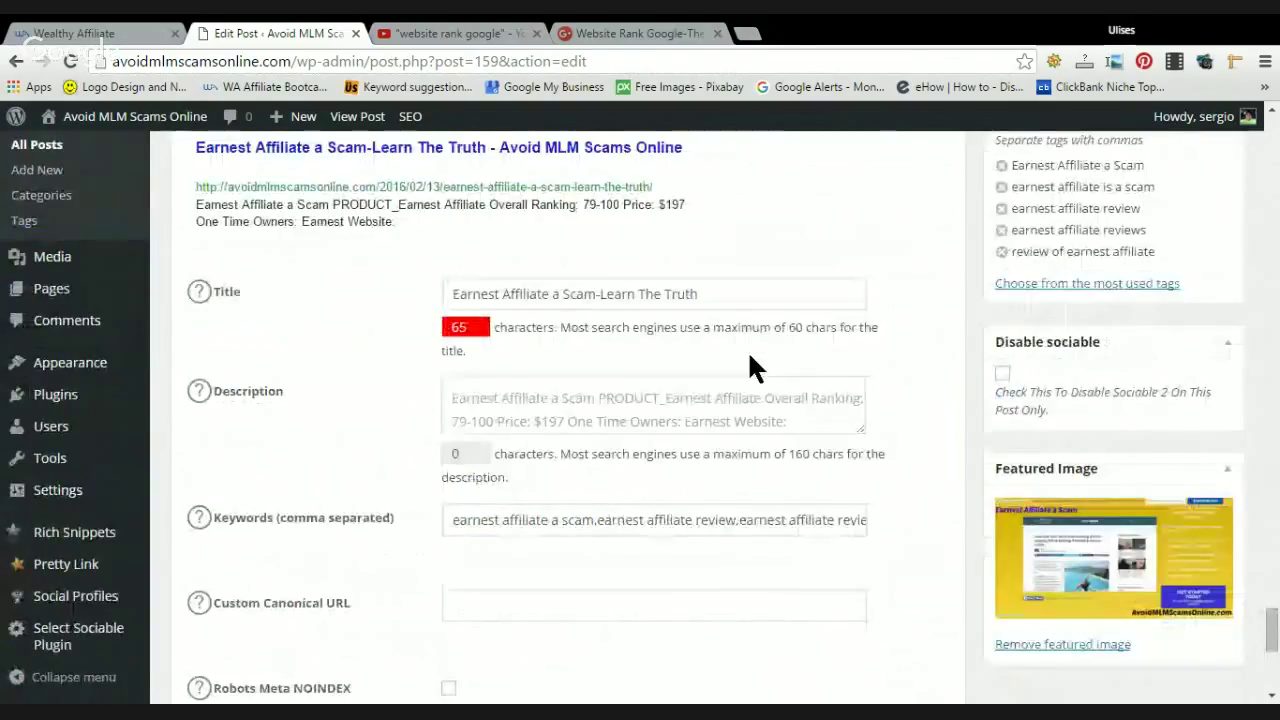
scroll(1042, 350, "up", 2)
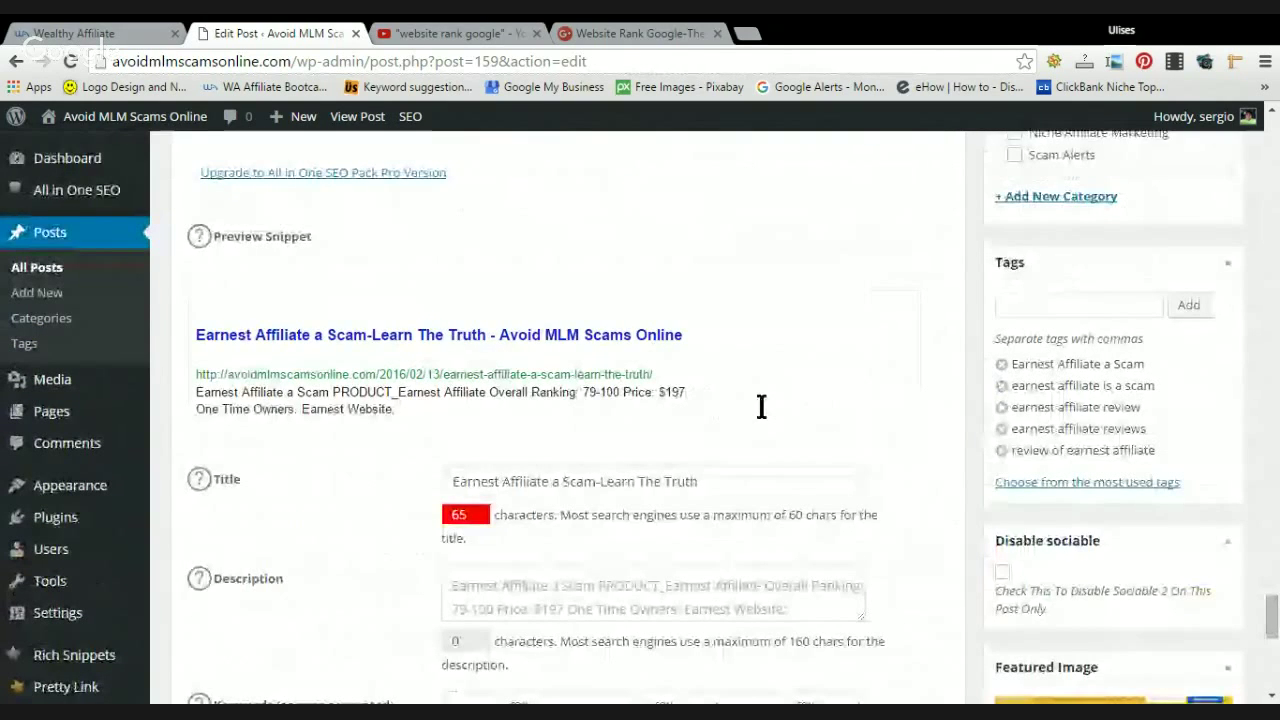
- Insert blank space above the Earnest Affiliate a Scam heading at the start of the post
scroll(762, 402, "up", 5)
scroll(762, 406, "up", 5)
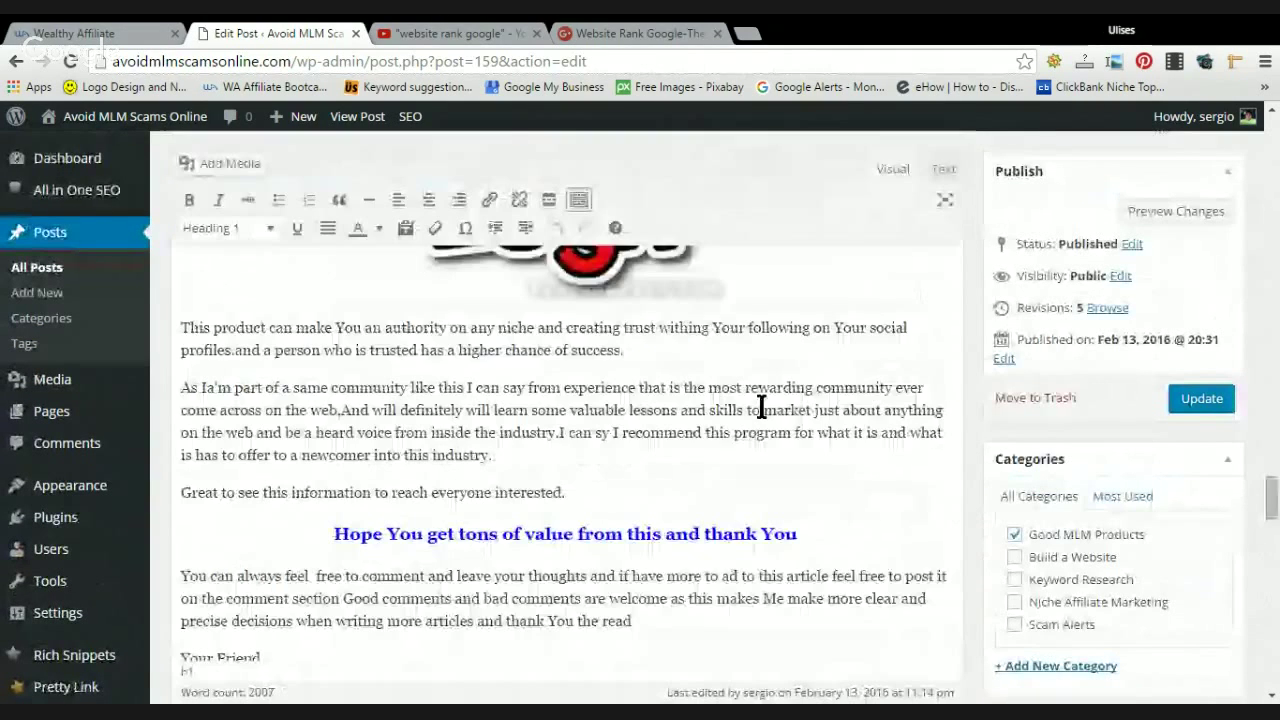
scroll(762, 406, "up", 10)
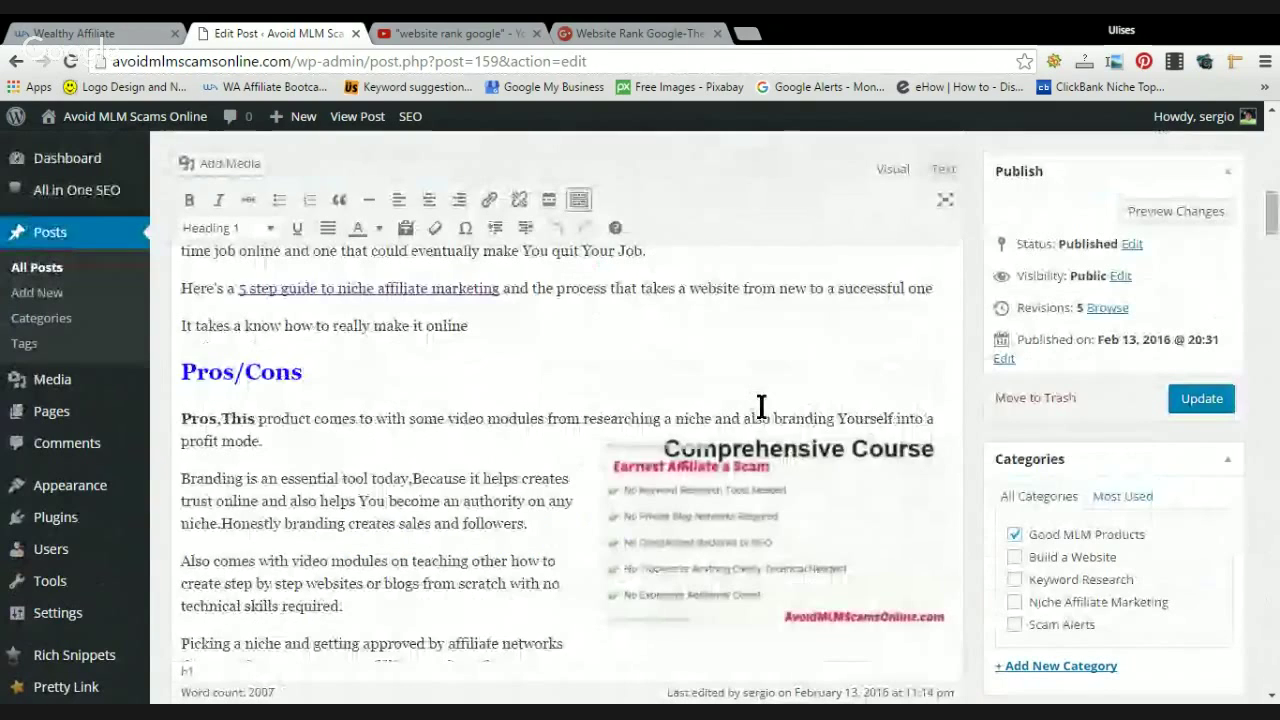
scroll(762, 406, "up", 5)
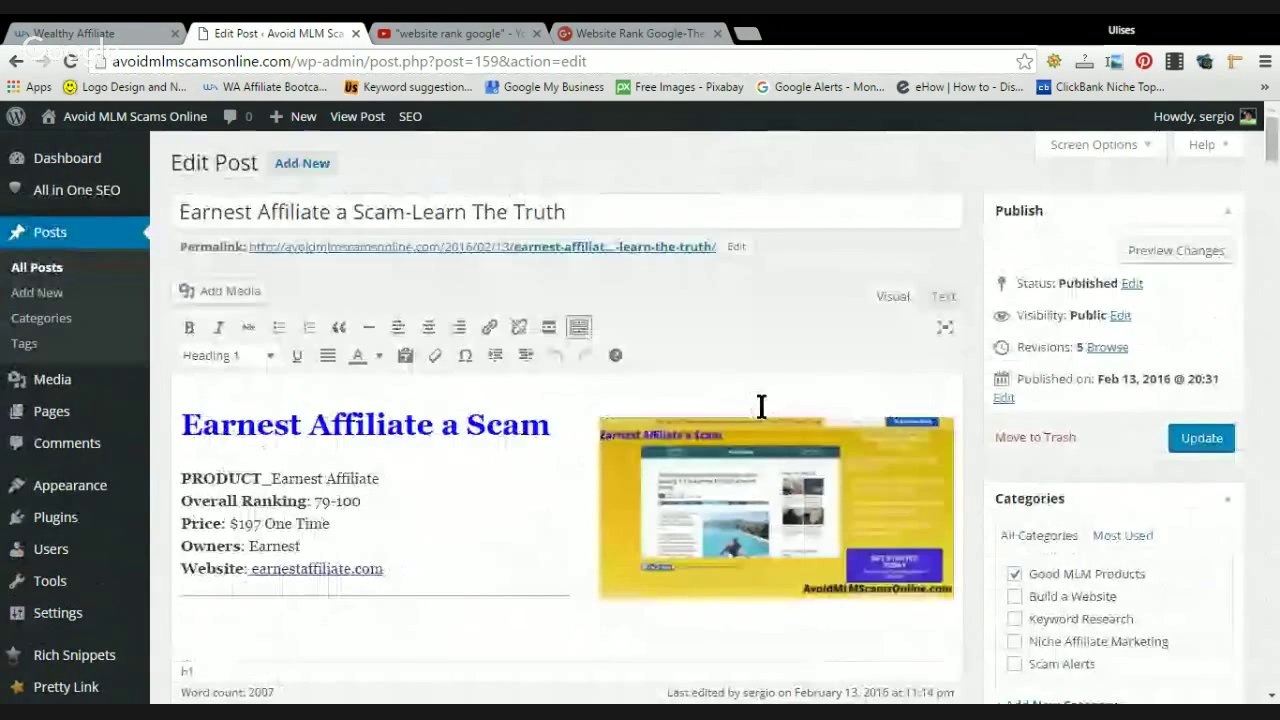
left_click(180, 415)
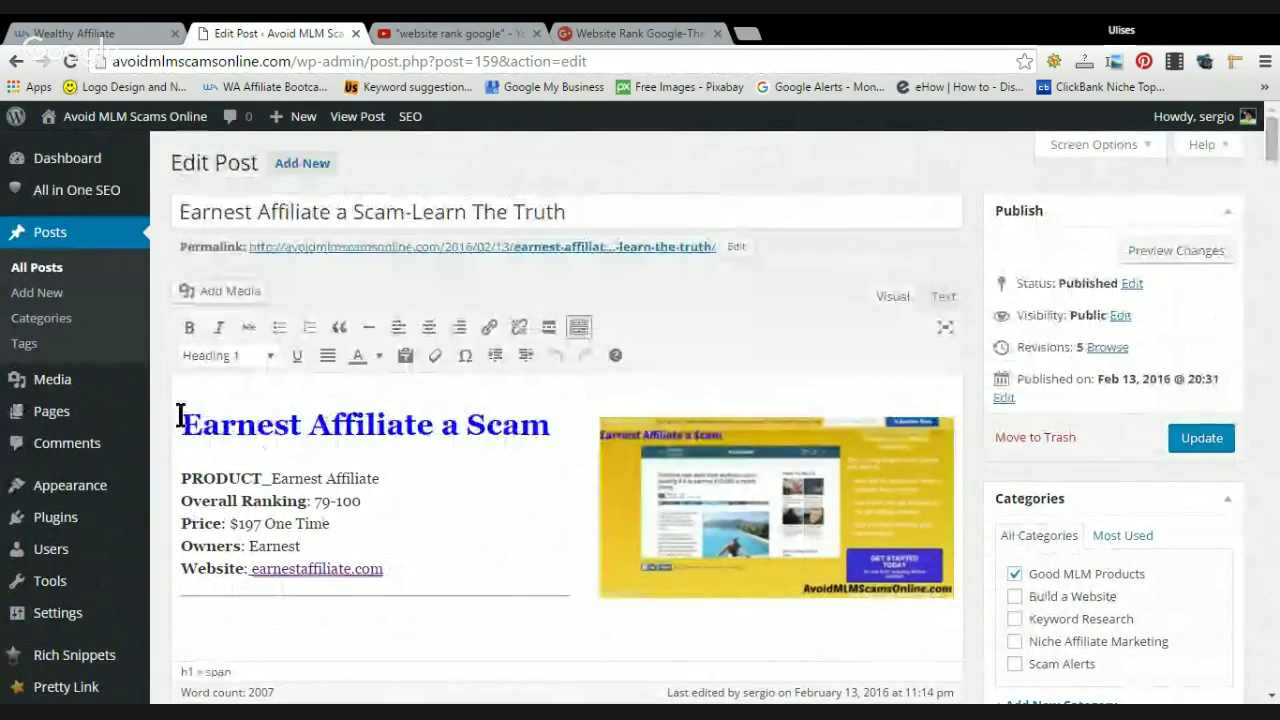
key("Return")
left_click(183, 320)
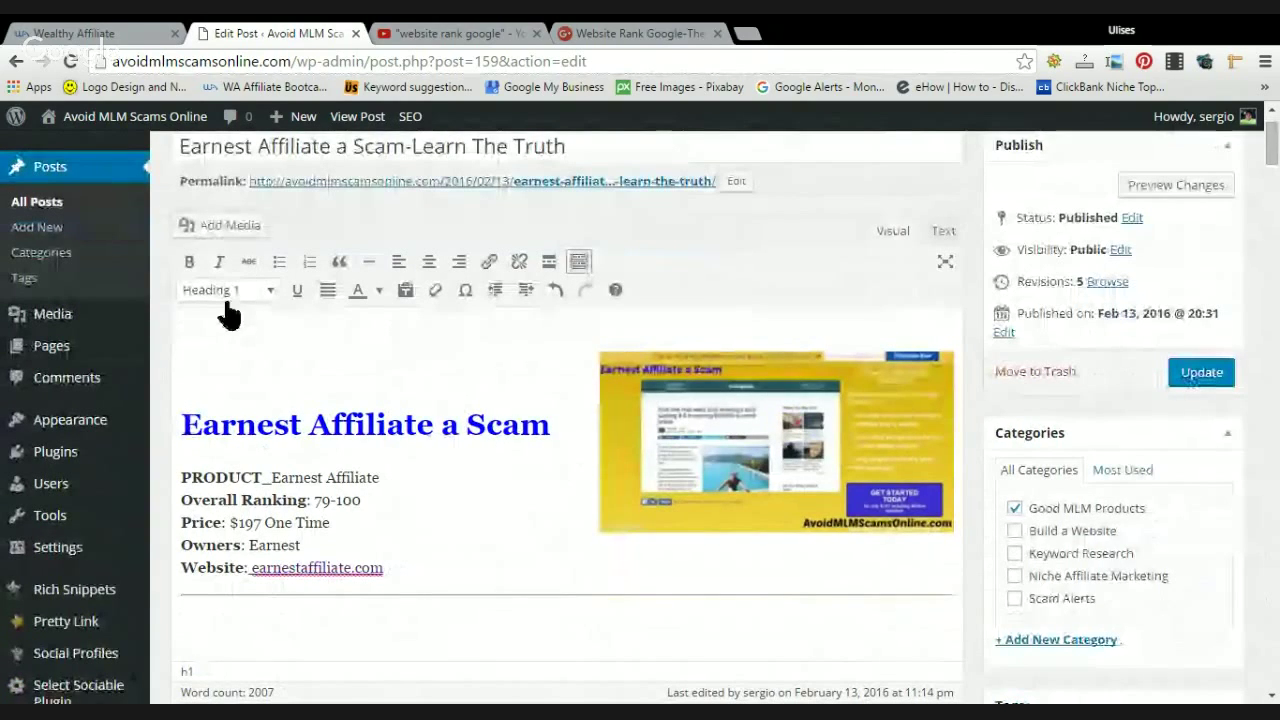
- Open the media library for the post and select the image earnest-affiliate-a-scamjpg.jpg
left_click(196, 230)
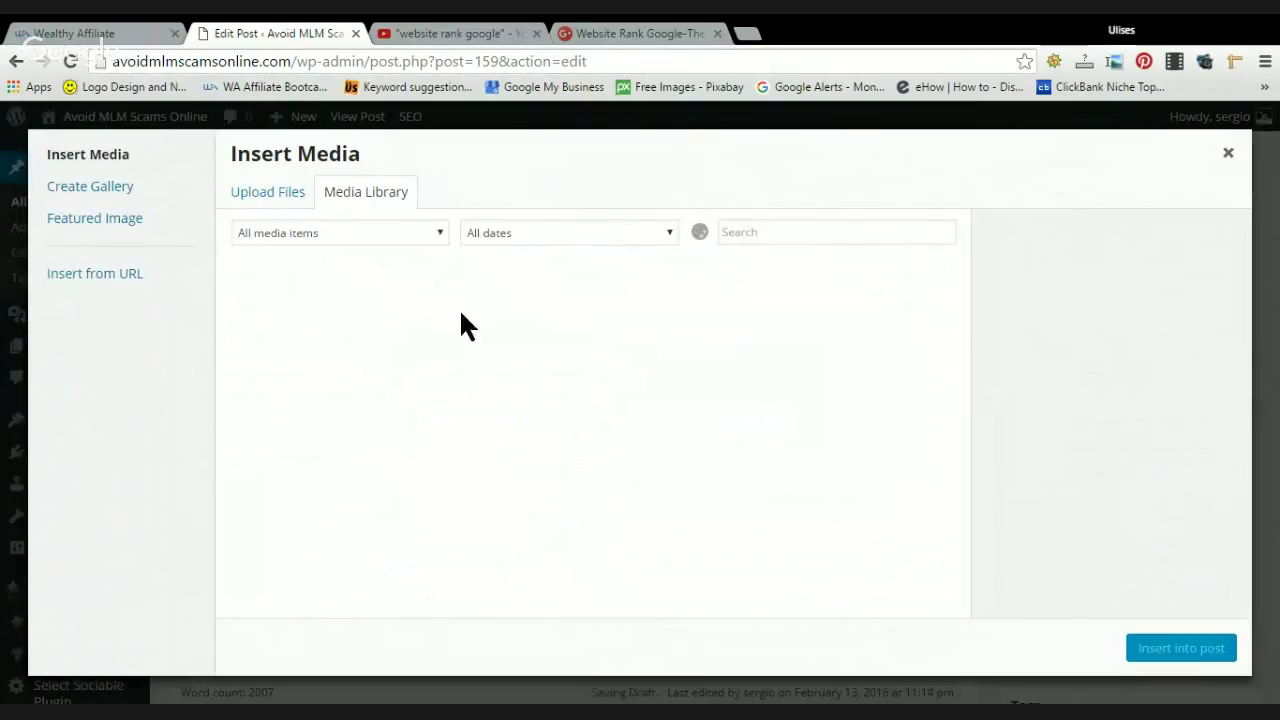
left_click(287, 200)
left_click(380, 198)
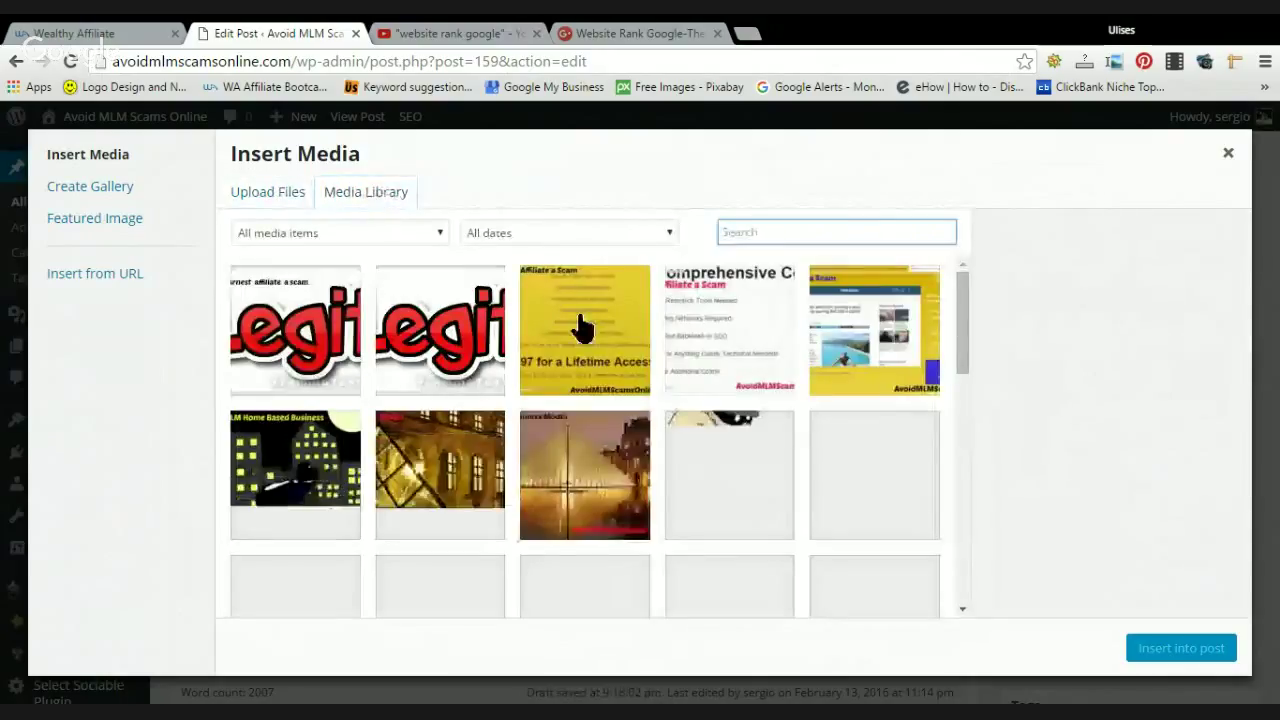
left_click(583, 327)
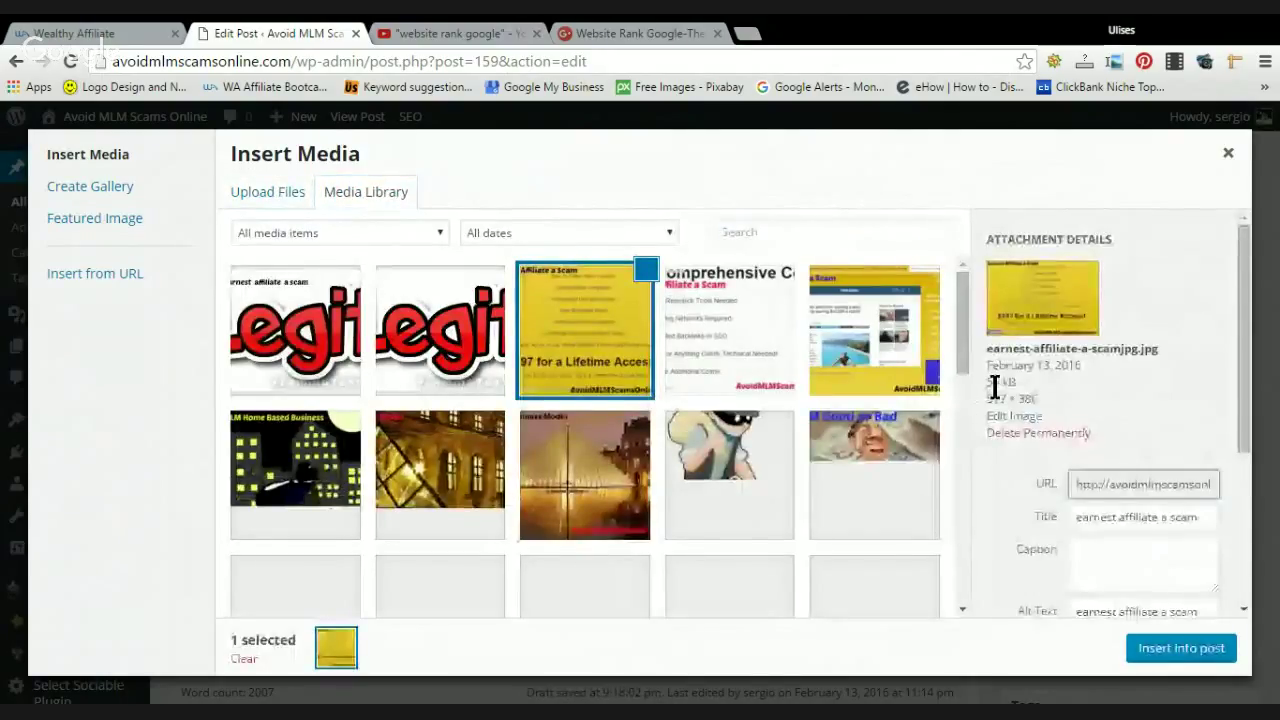
- Examine the selected image's title, alt text, alignment, link and size settings, enlarging the page for readability
scroll(995, 388, "down", 2)
scroll(997, 398, "down", 3)
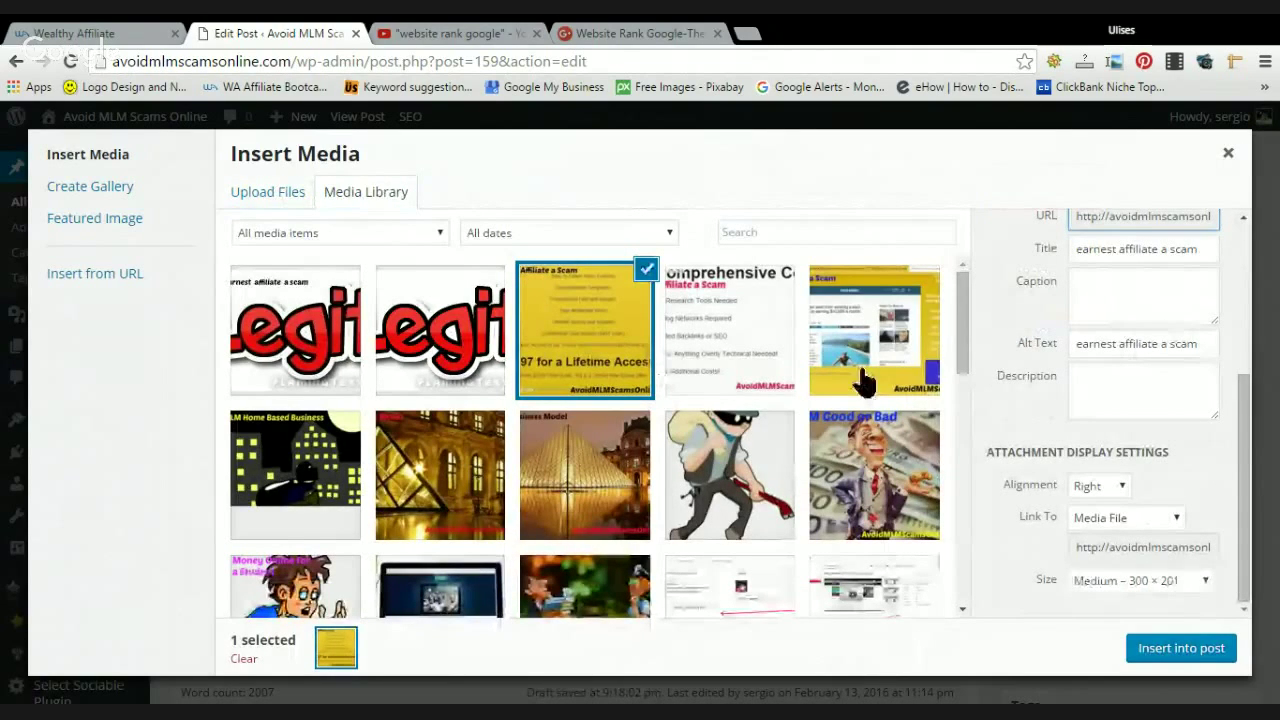
scroll(1245, 433, "up", 1)
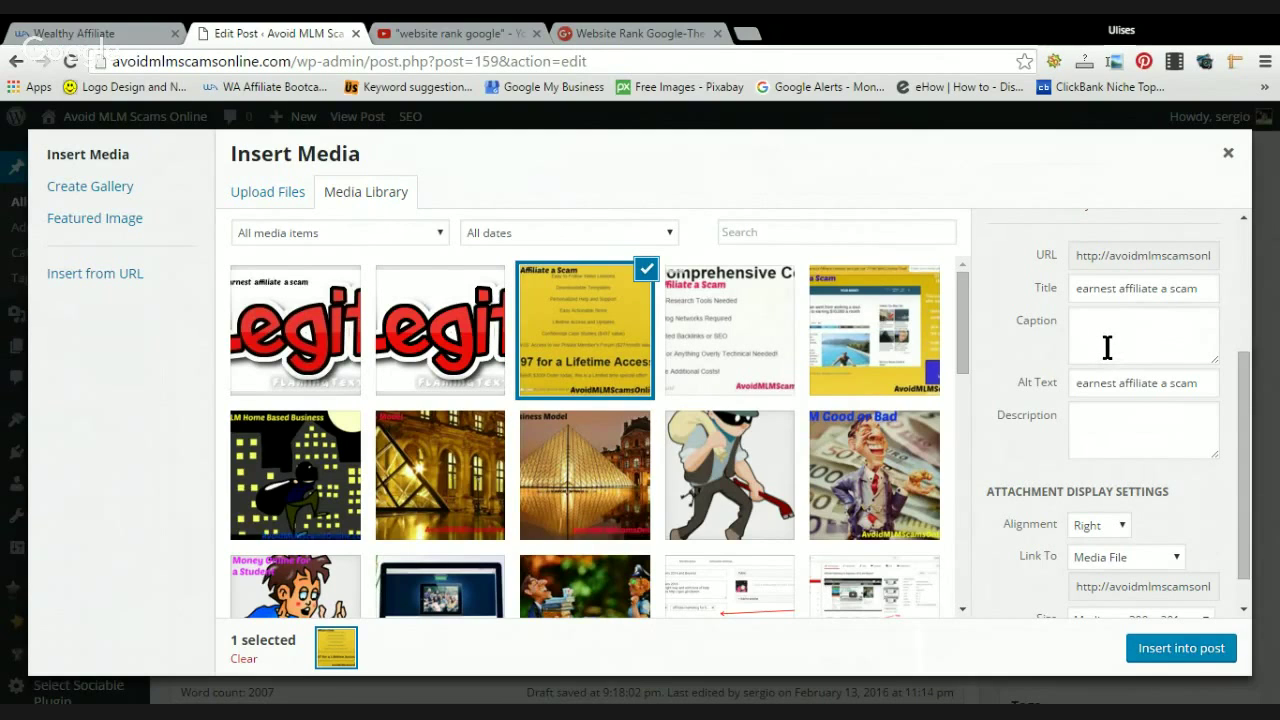
key("ctrl+plus")
key("ctrl+plus")
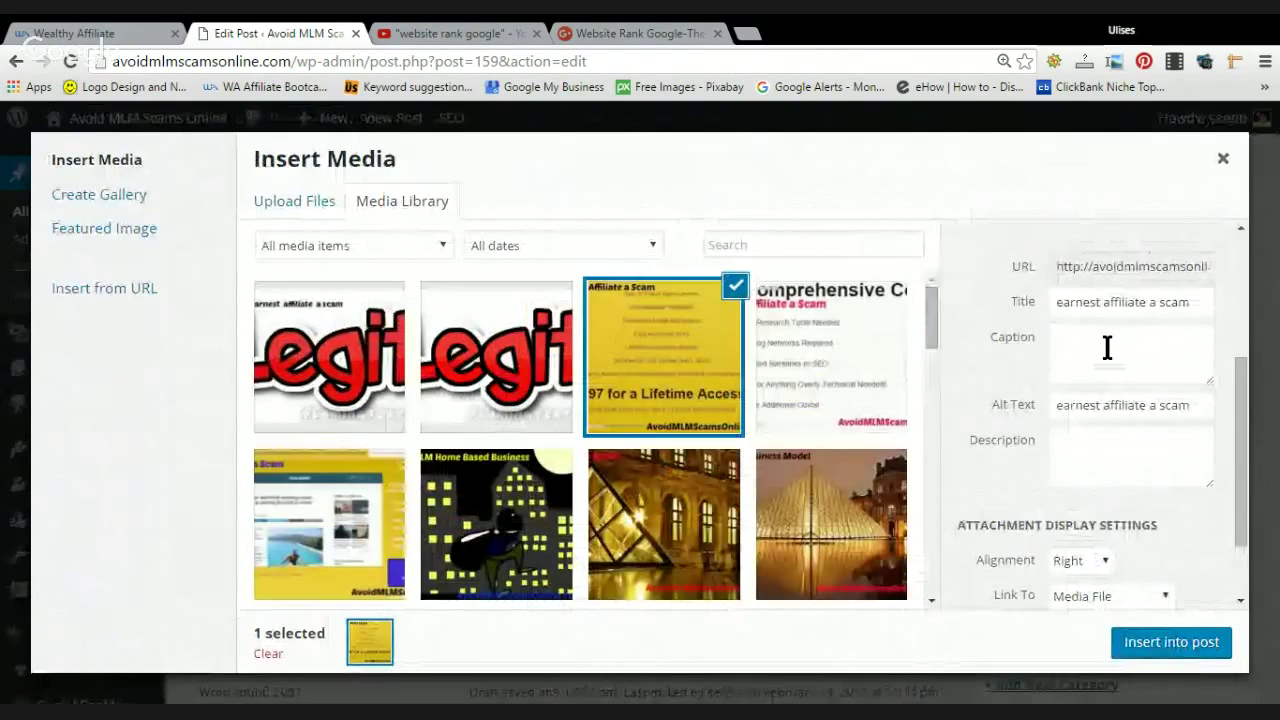
key("ctrl+plus")
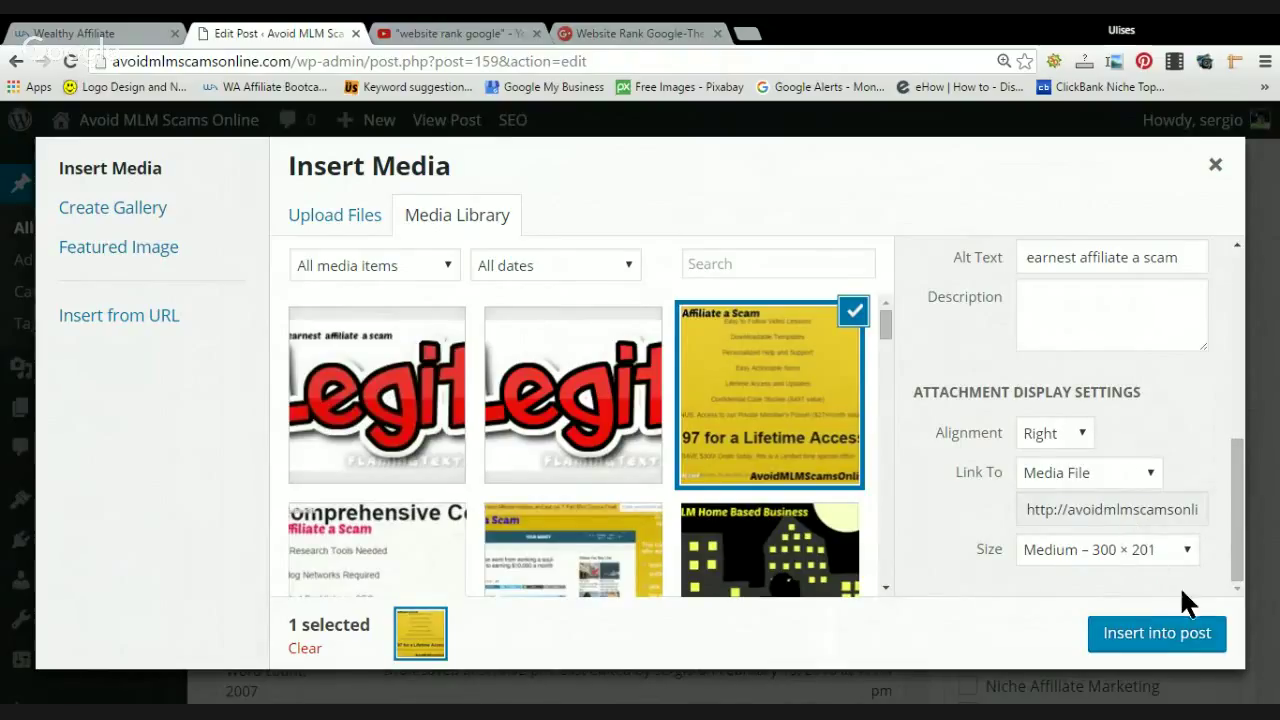
- Close the media library without inserting the image and remove the blank space above the opening heading
left_click(1215, 166)
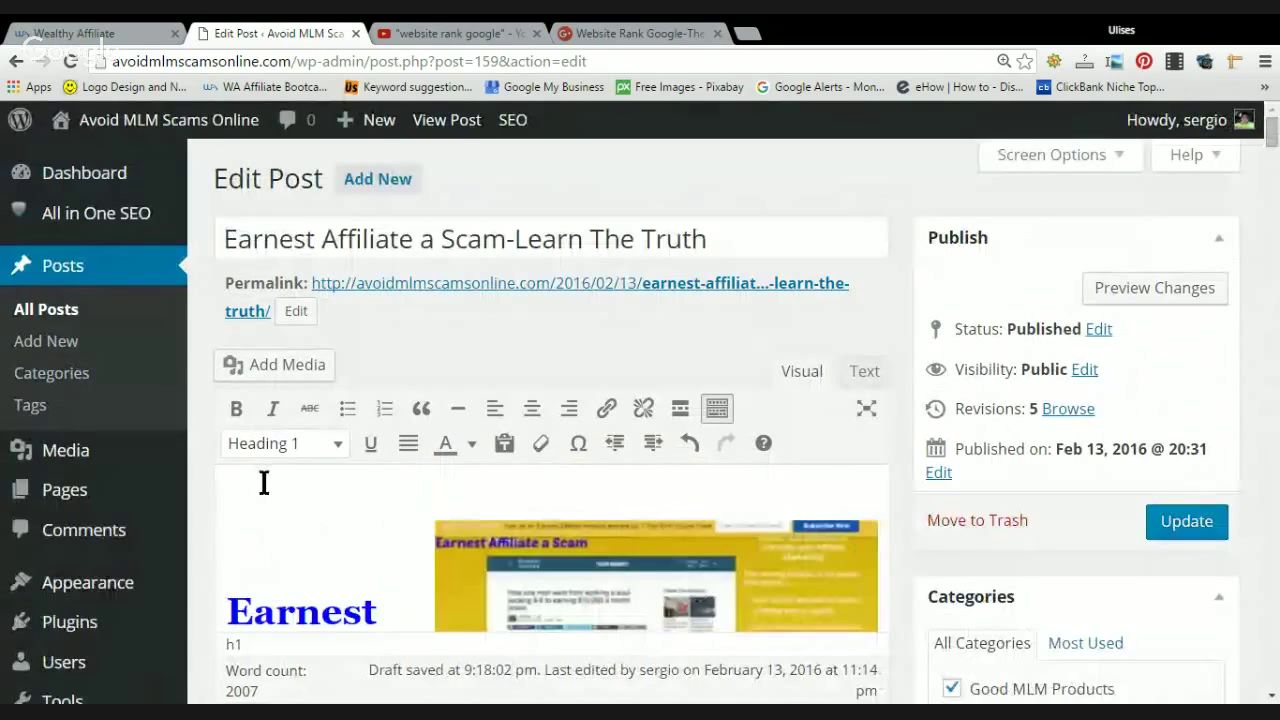
key("Delete")
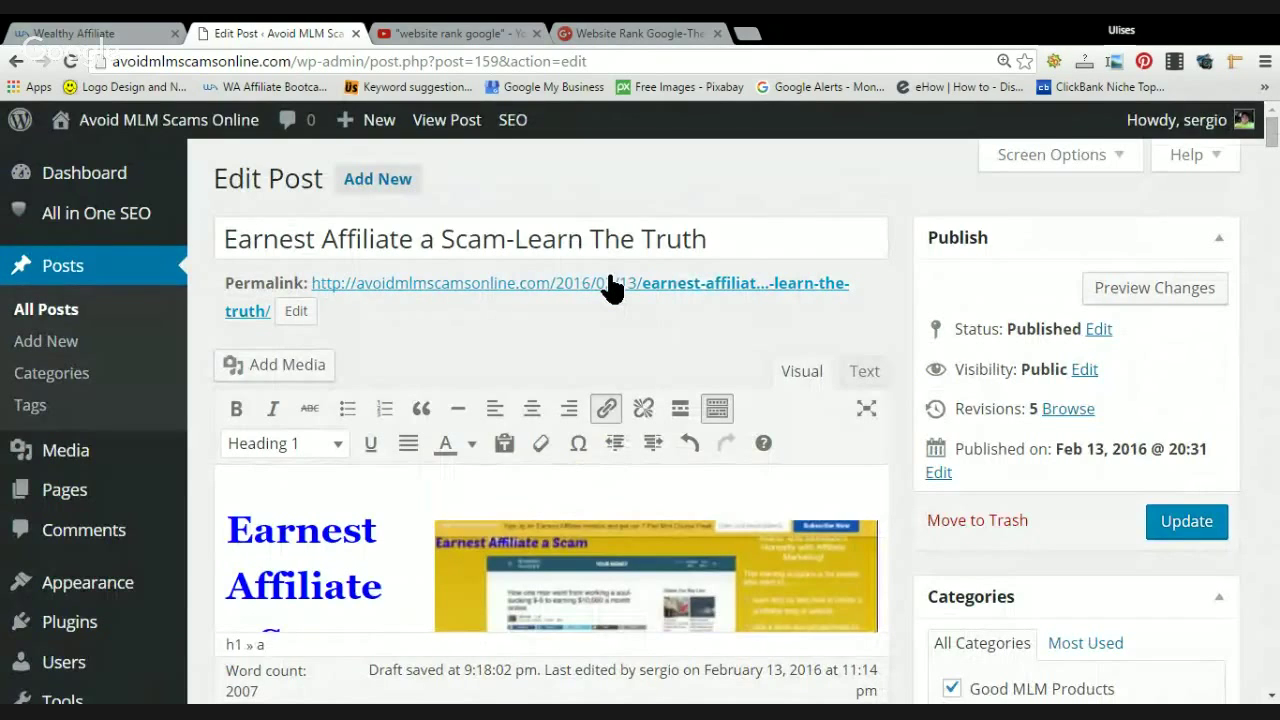
- Read the post's product details and the Earnest Affiliate Overview section, and restore the normal page size
scroll(612, 287, "down", 1)
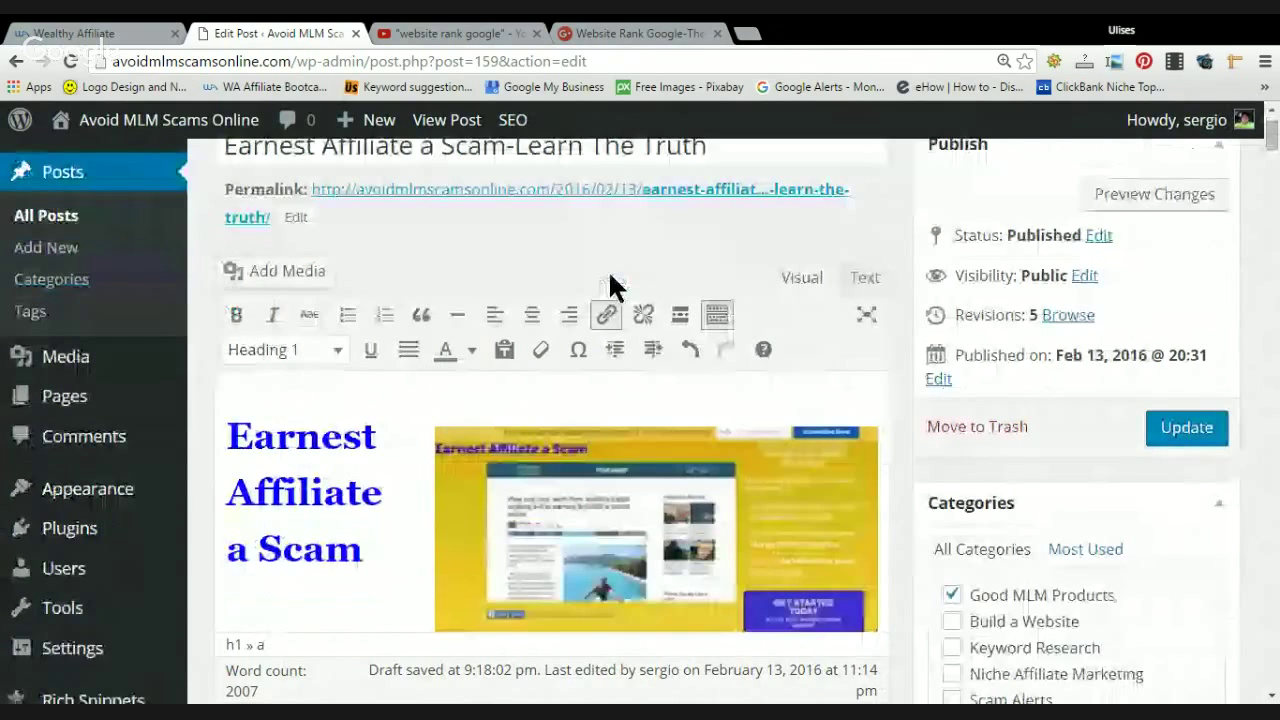
scroll(612, 287, "down", 3)
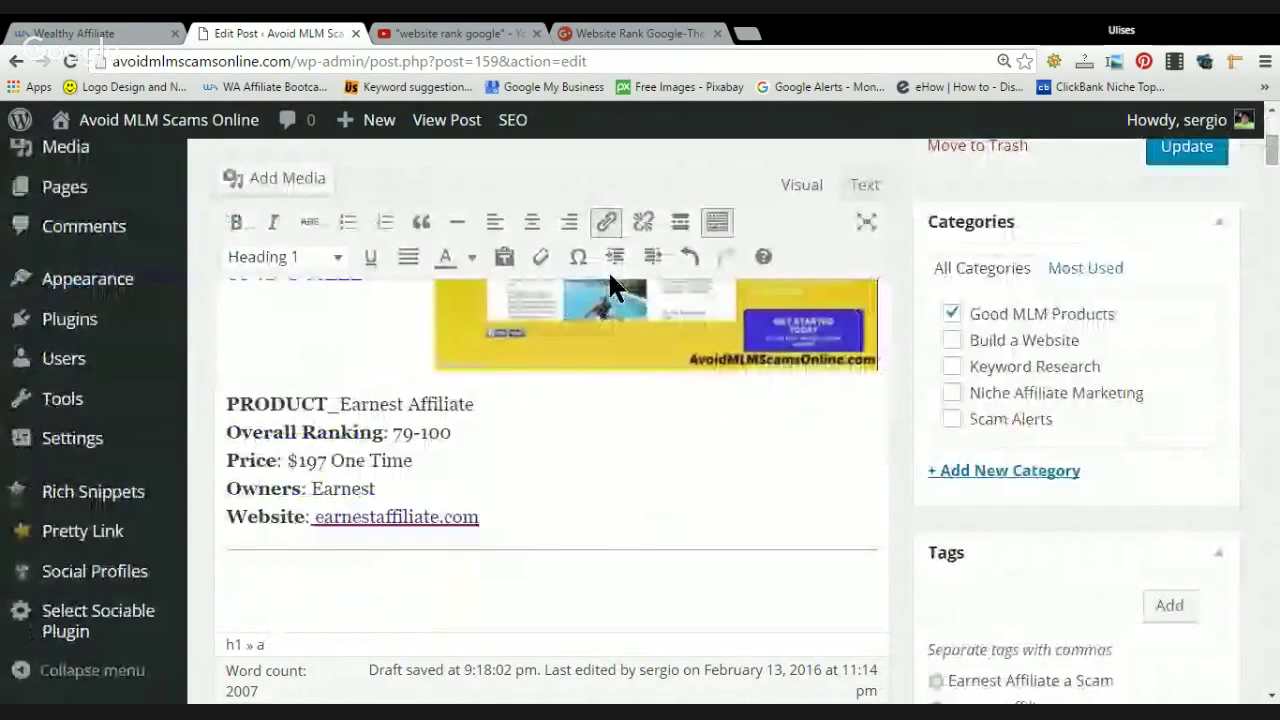
scroll(610, 276, "down", 3)
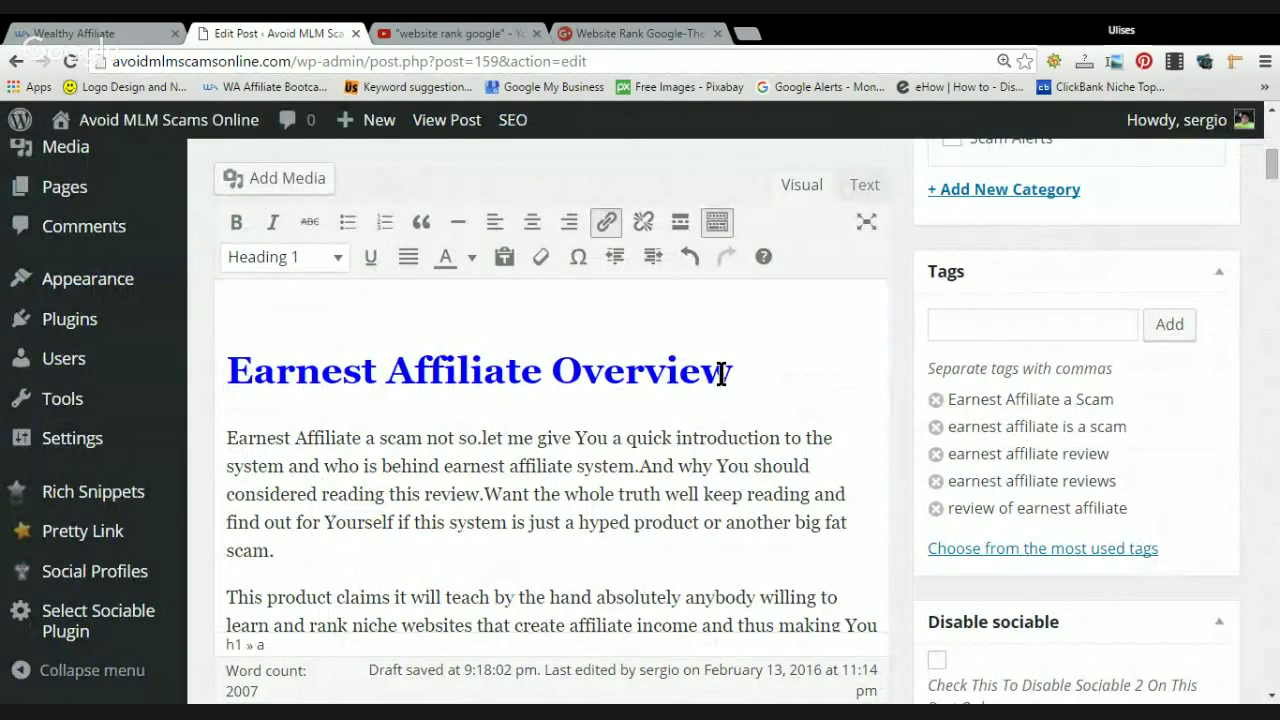
scroll(721, 374, "down", 1)
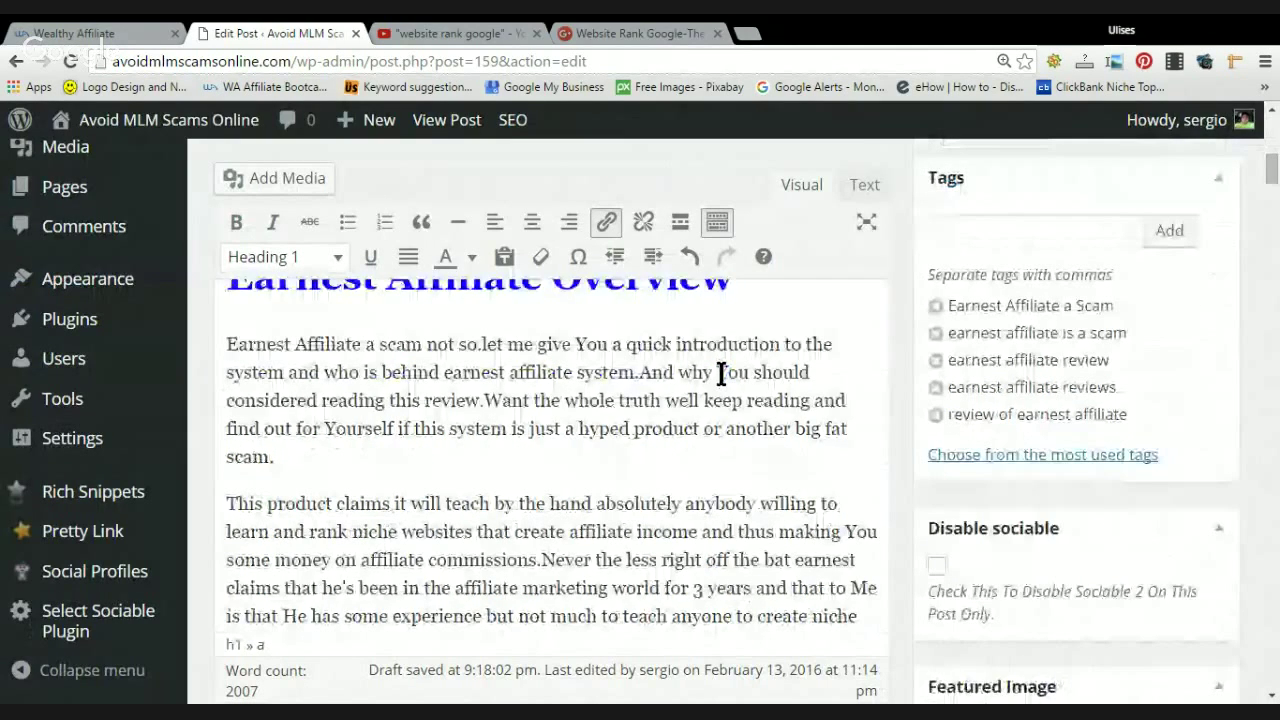
scroll(721, 374, "down", 2)
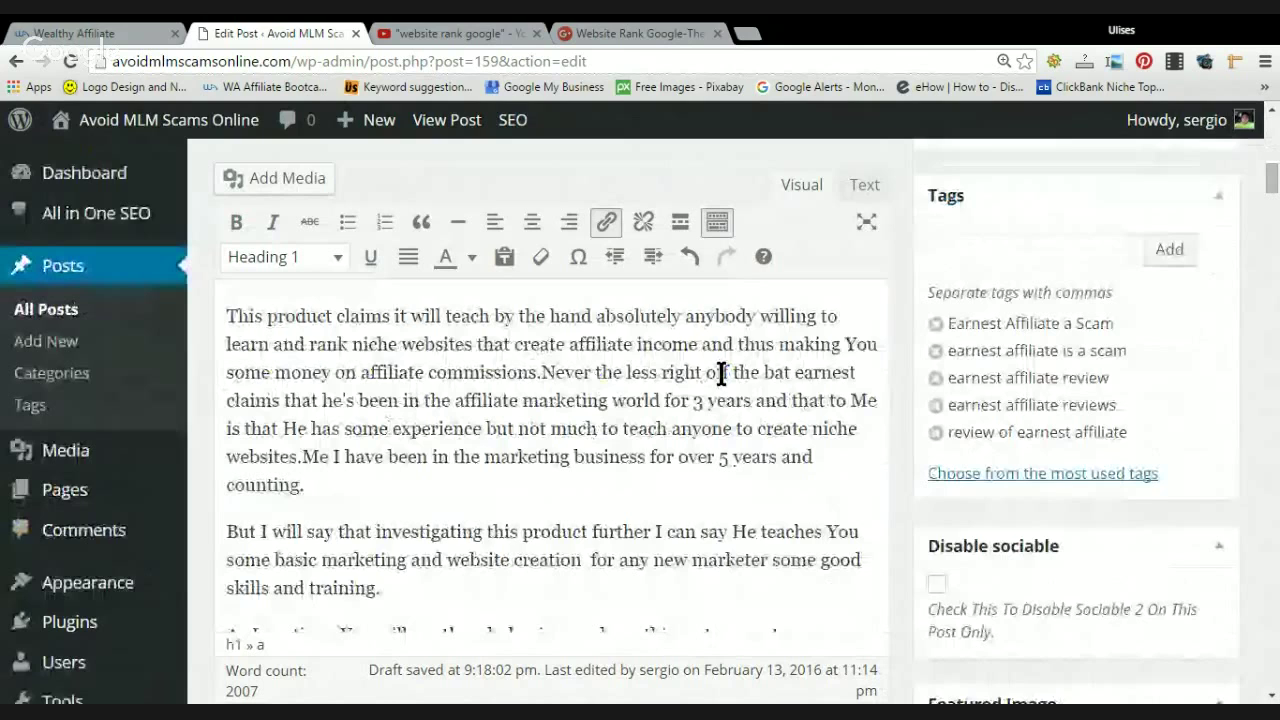
key("ctrl+minus")
key("ctrl+minus")
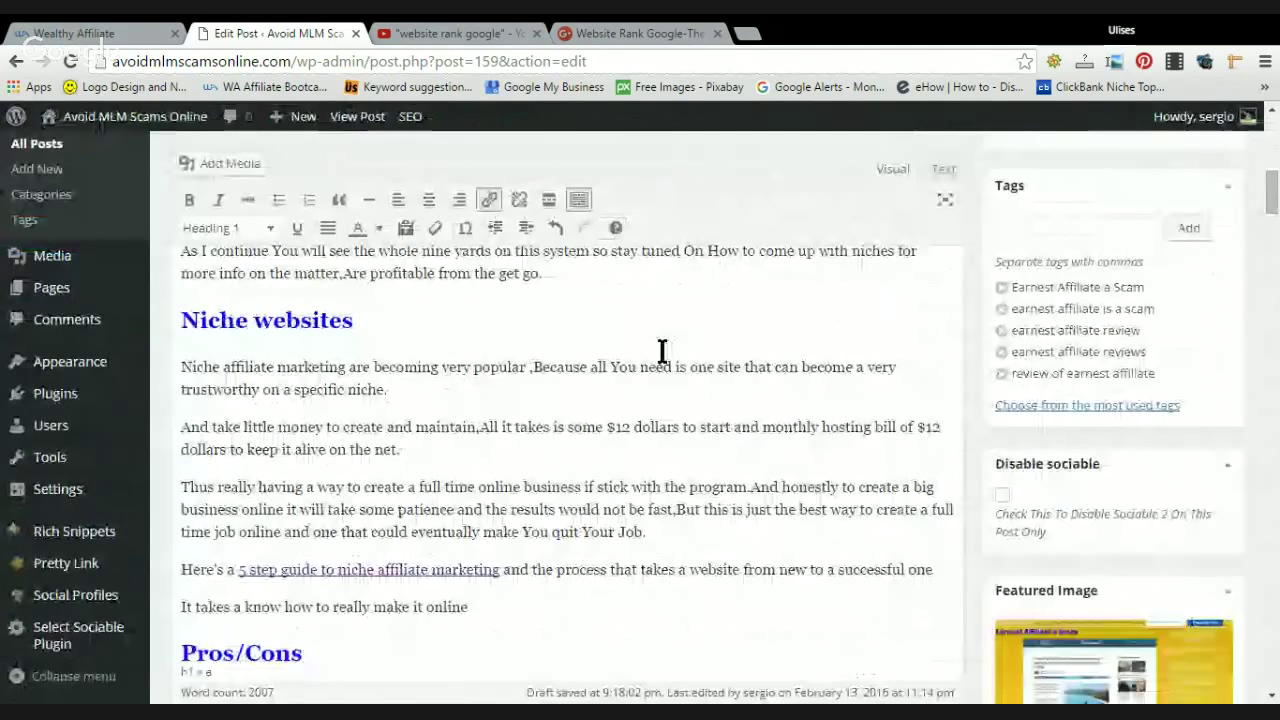
- Review the post's heading structure from the opening title through Pros/Cons, Who Is It For?, Training/Tools, Support and Price to Summarized Overview
scroll(662, 350, "up", 10)
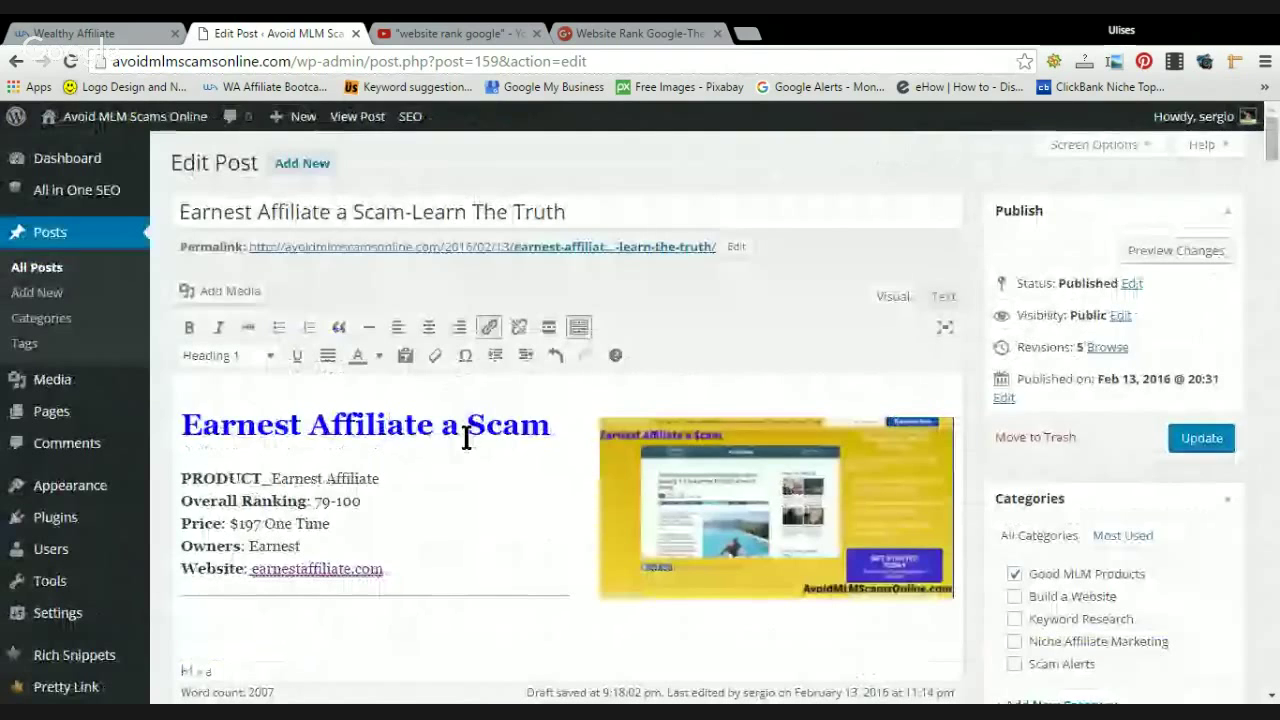
scroll(450, 420, "down", 3)
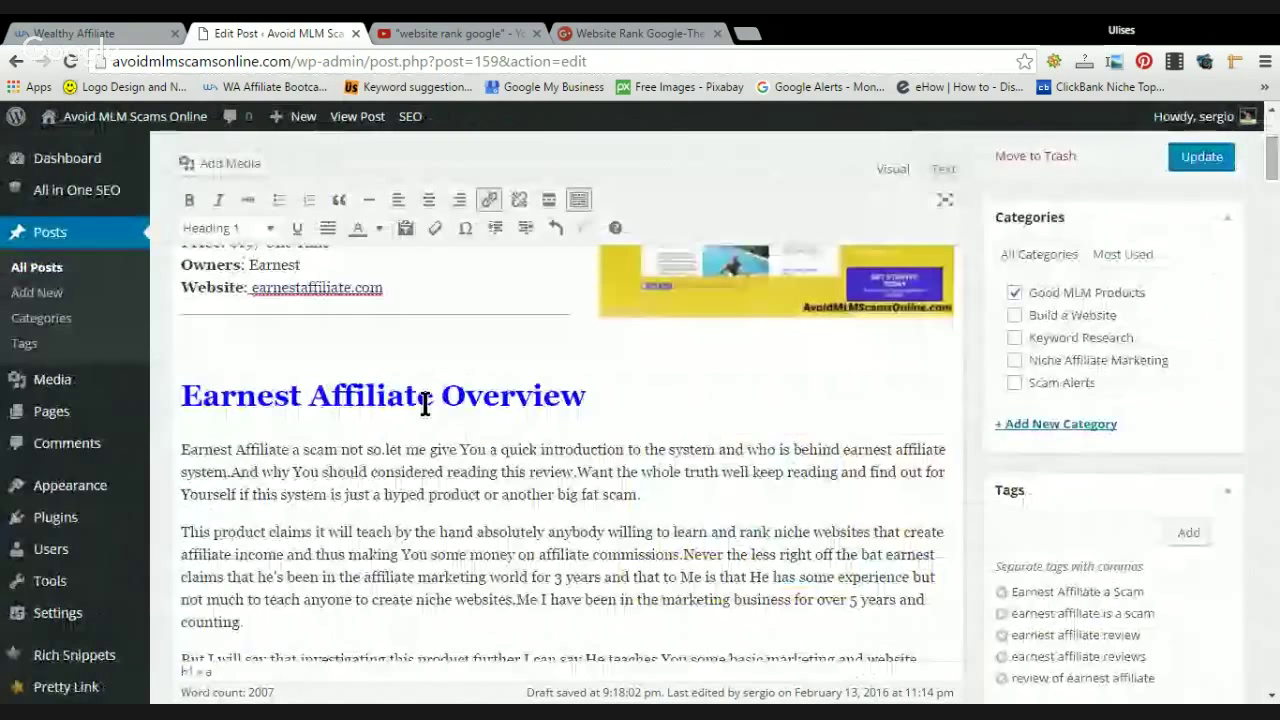
scroll(563, 424, "down", 5)
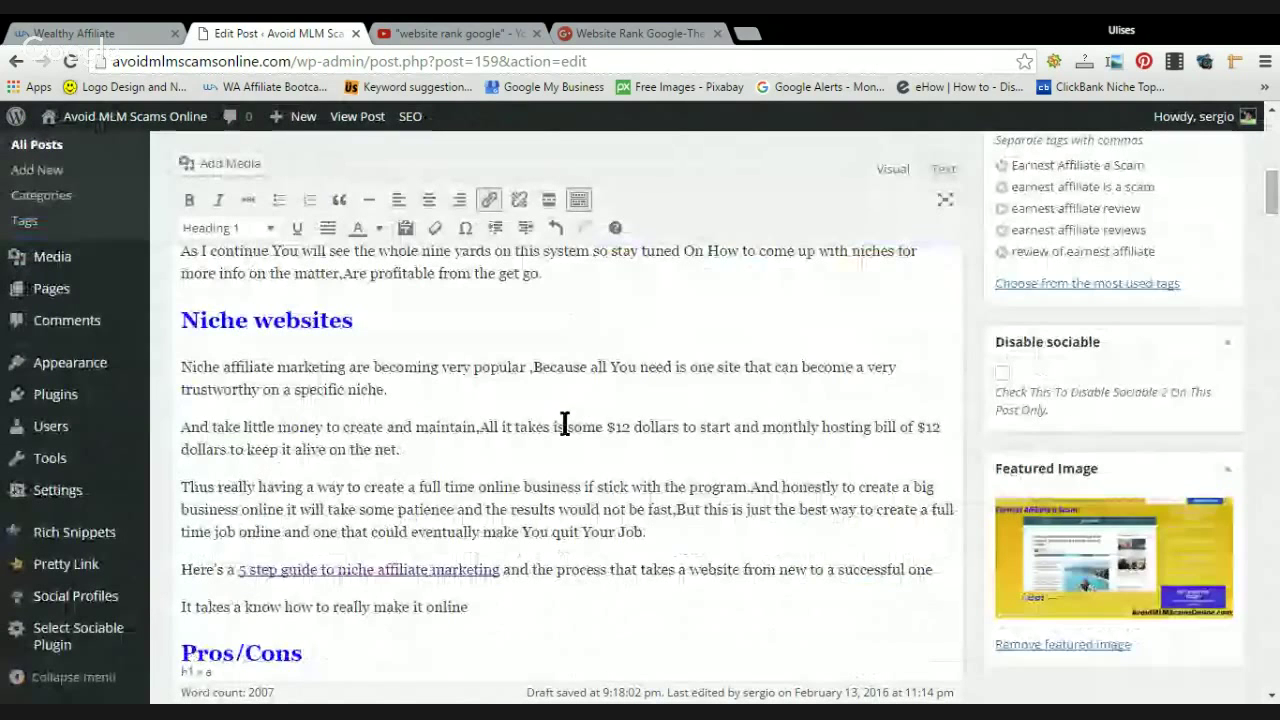
scroll(565, 424, "down", 4)
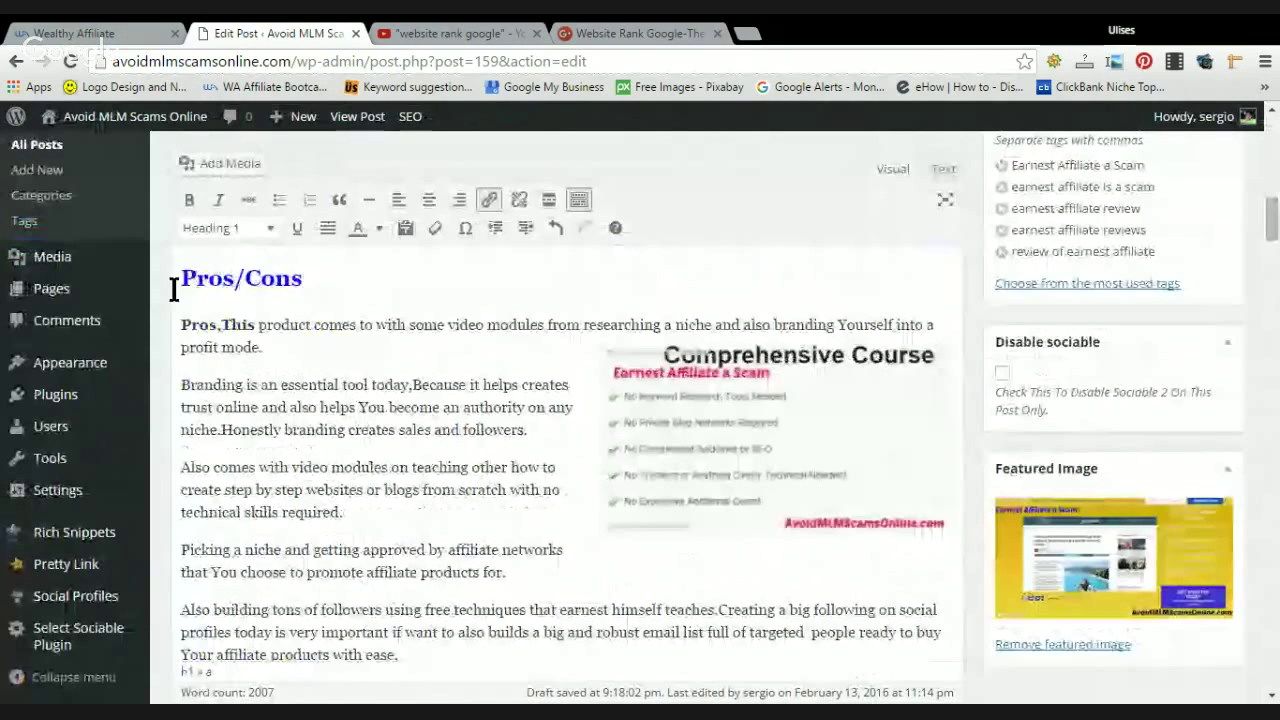
scroll(487, 481, "down", 5)
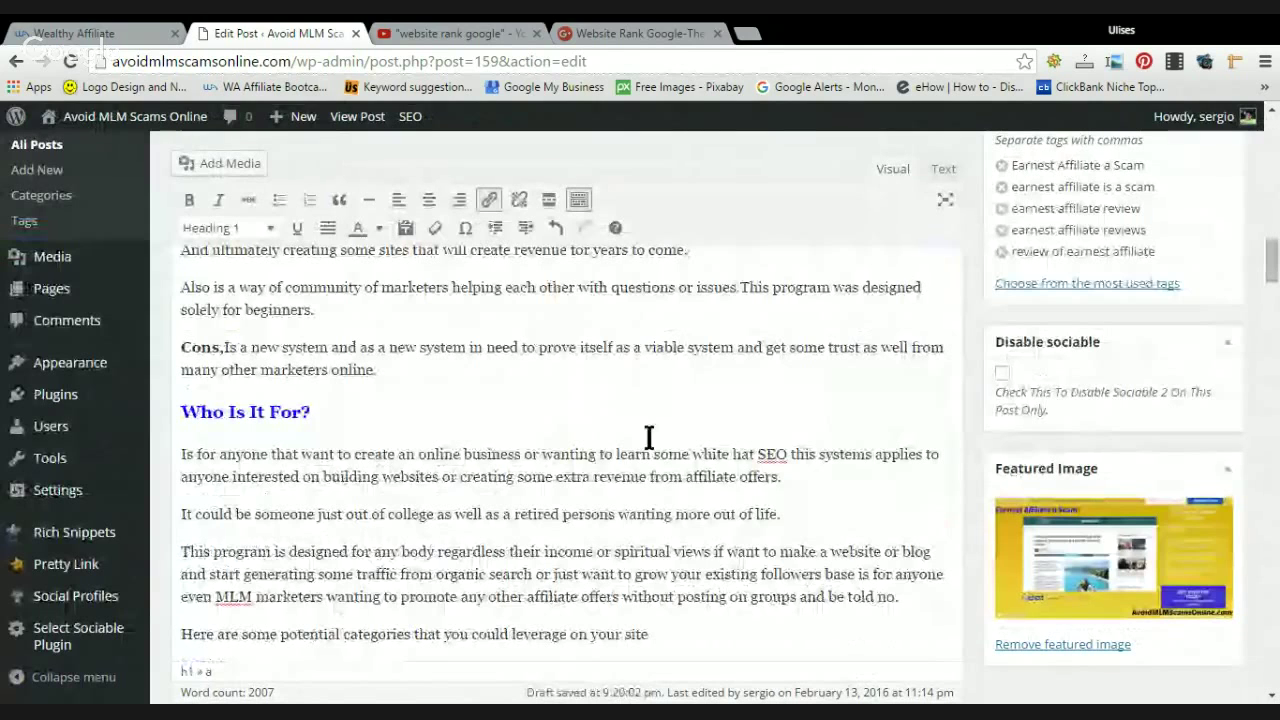
scroll(649, 437, "down", 3)
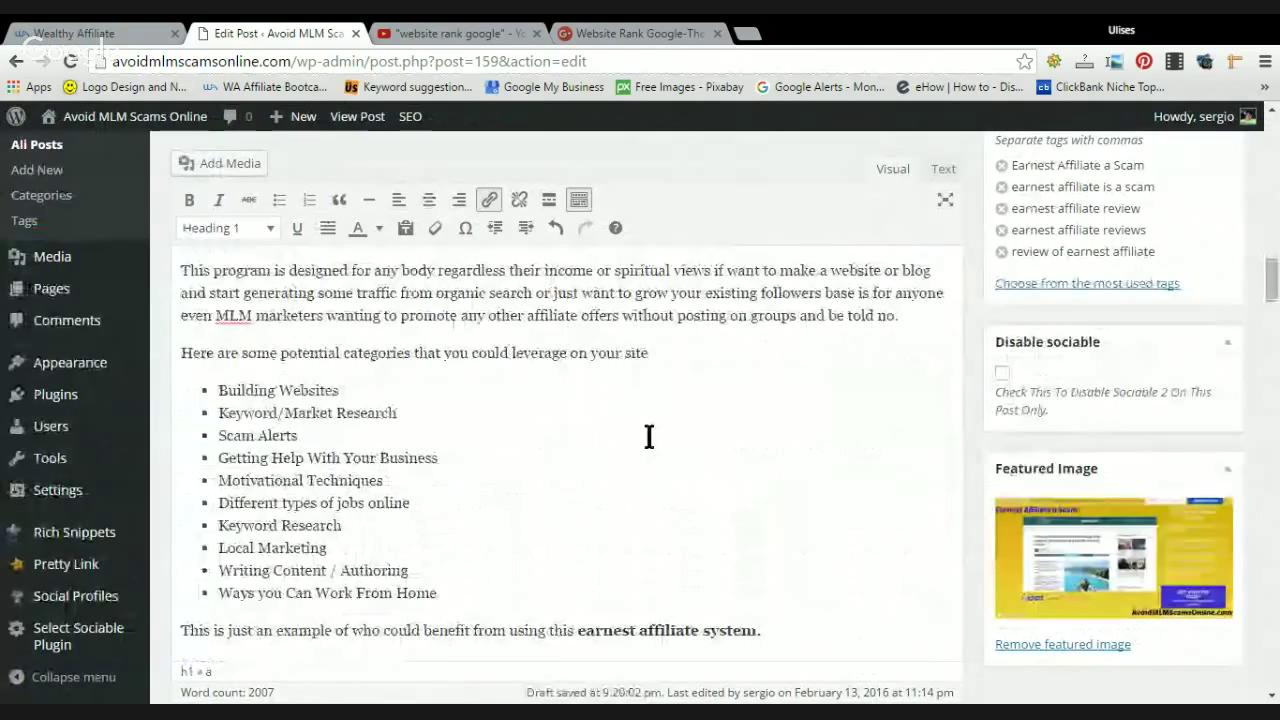
scroll(260, 420, "down", 3)
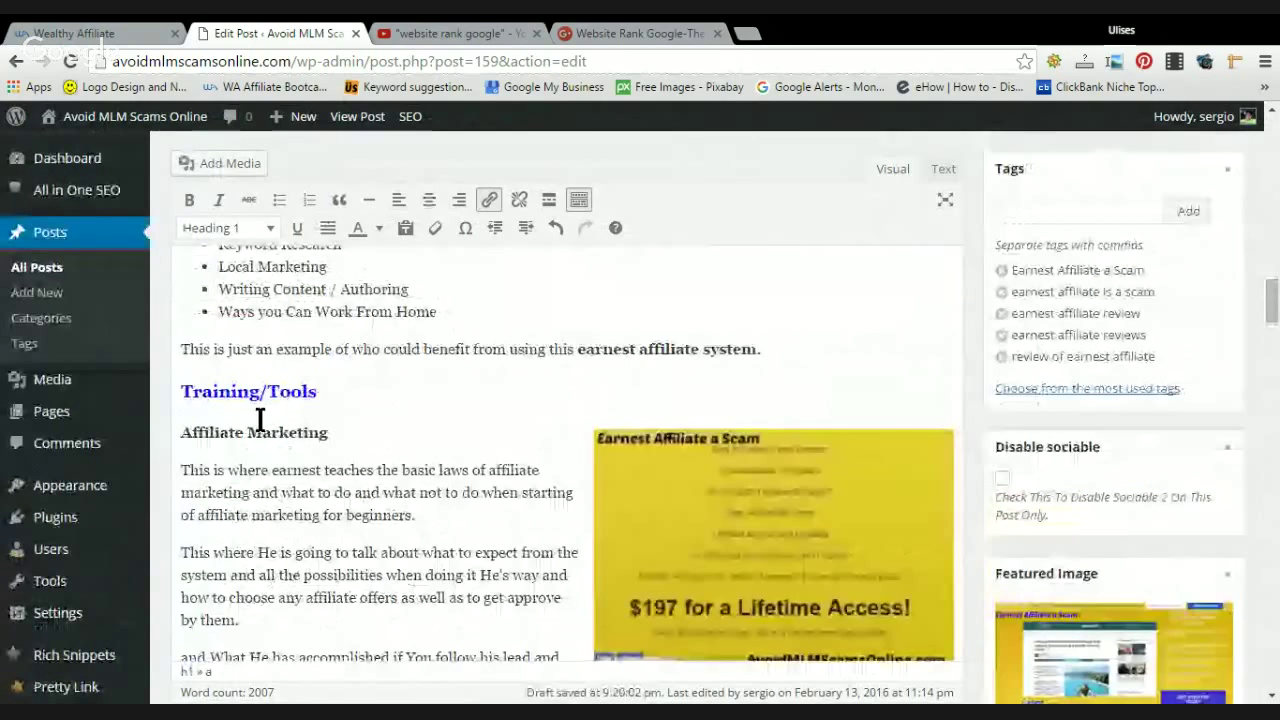
scroll(612, 410, "down", 5)
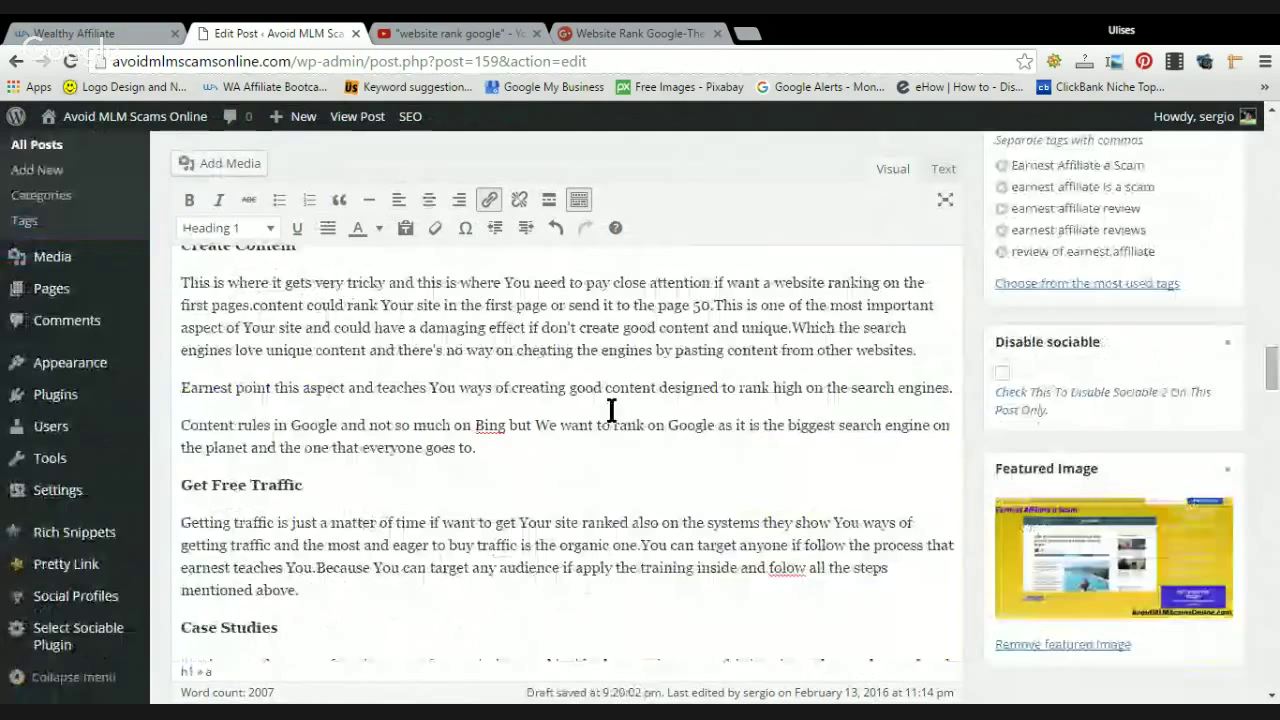
scroll(611, 410, "down", 5)
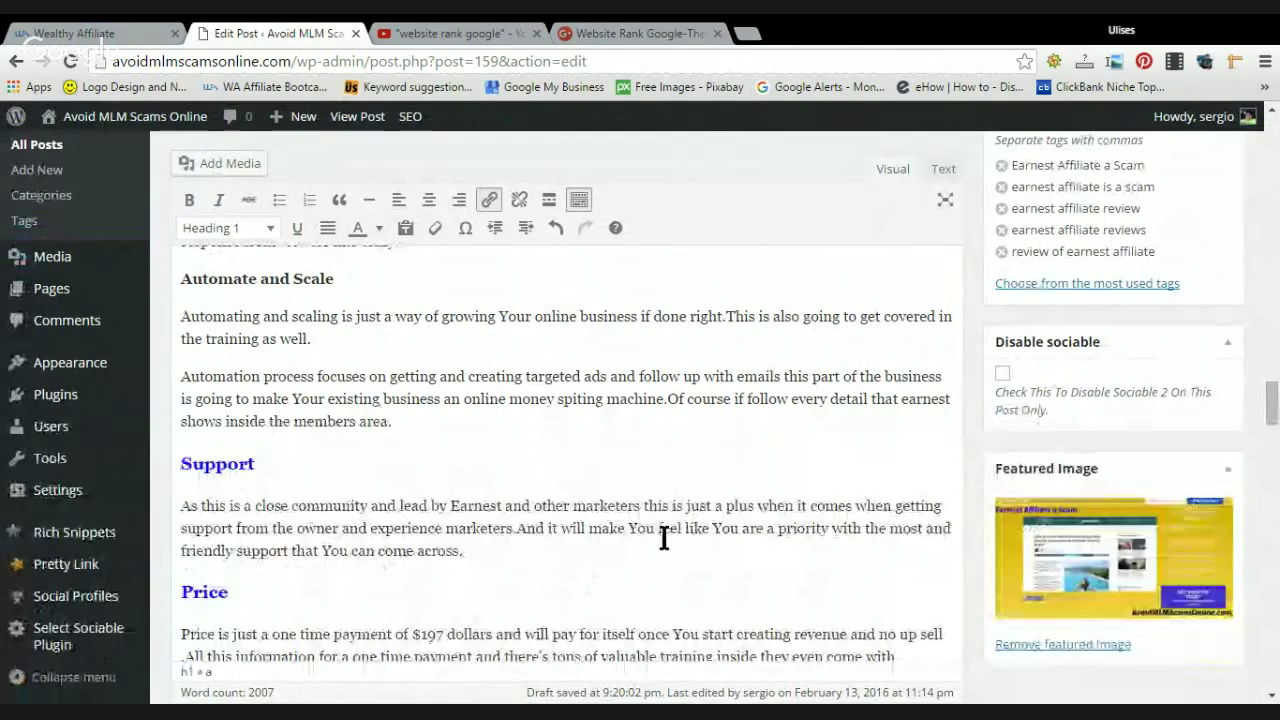
scroll(663, 538, "down", 1)
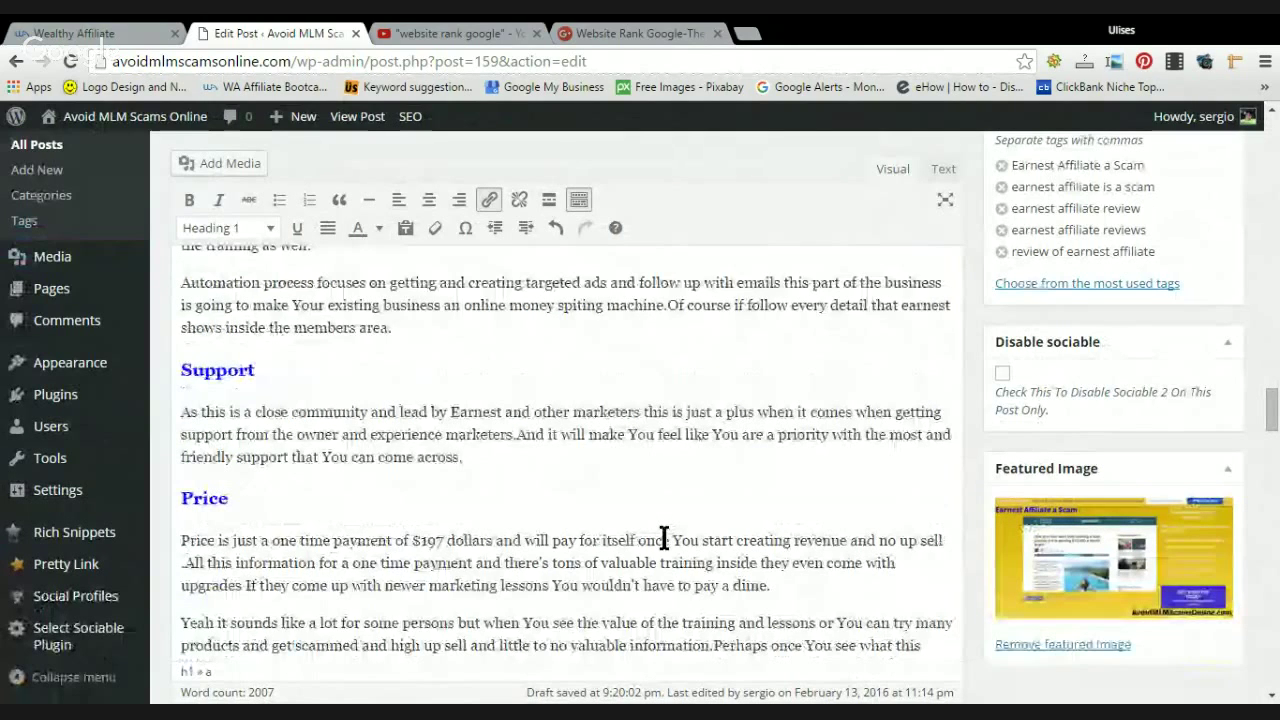
scroll(663, 538, "down", 2)
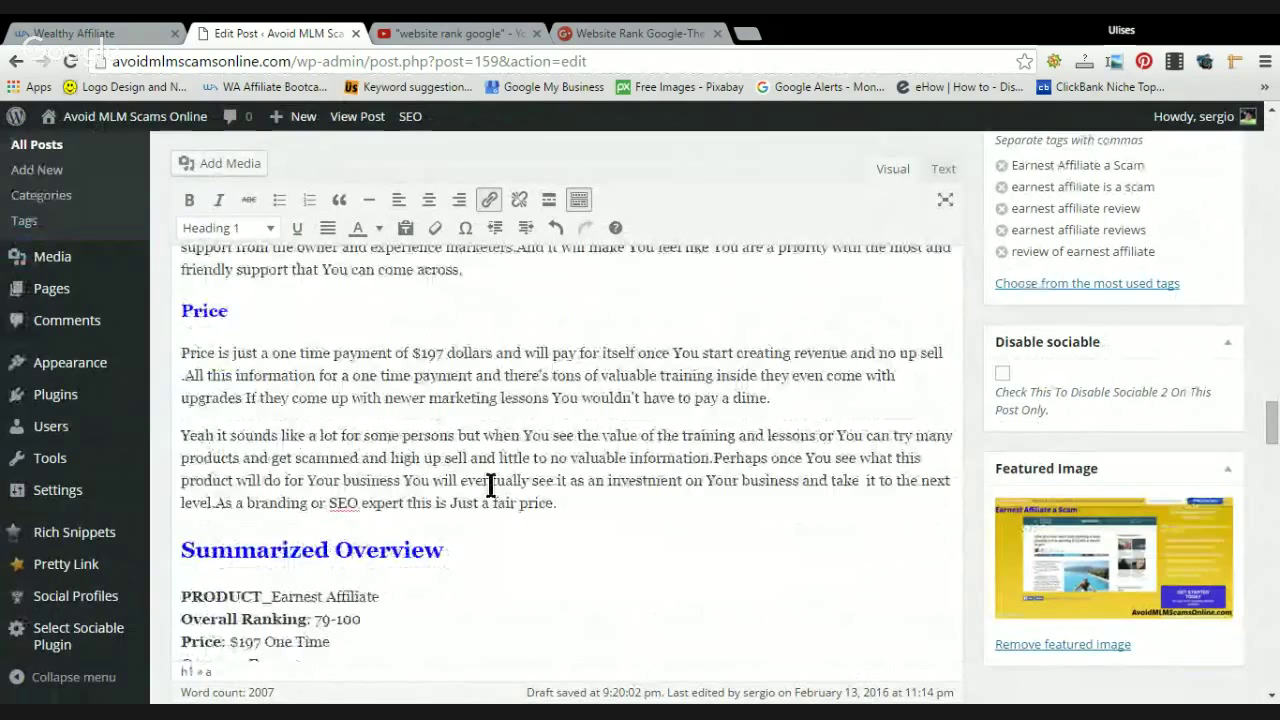
- Review the post's closing sections from Summarized Overview through Final Opinion/Verdict and the Legit image to the sign-off and its link
scroll(634, 431, "down", 6)
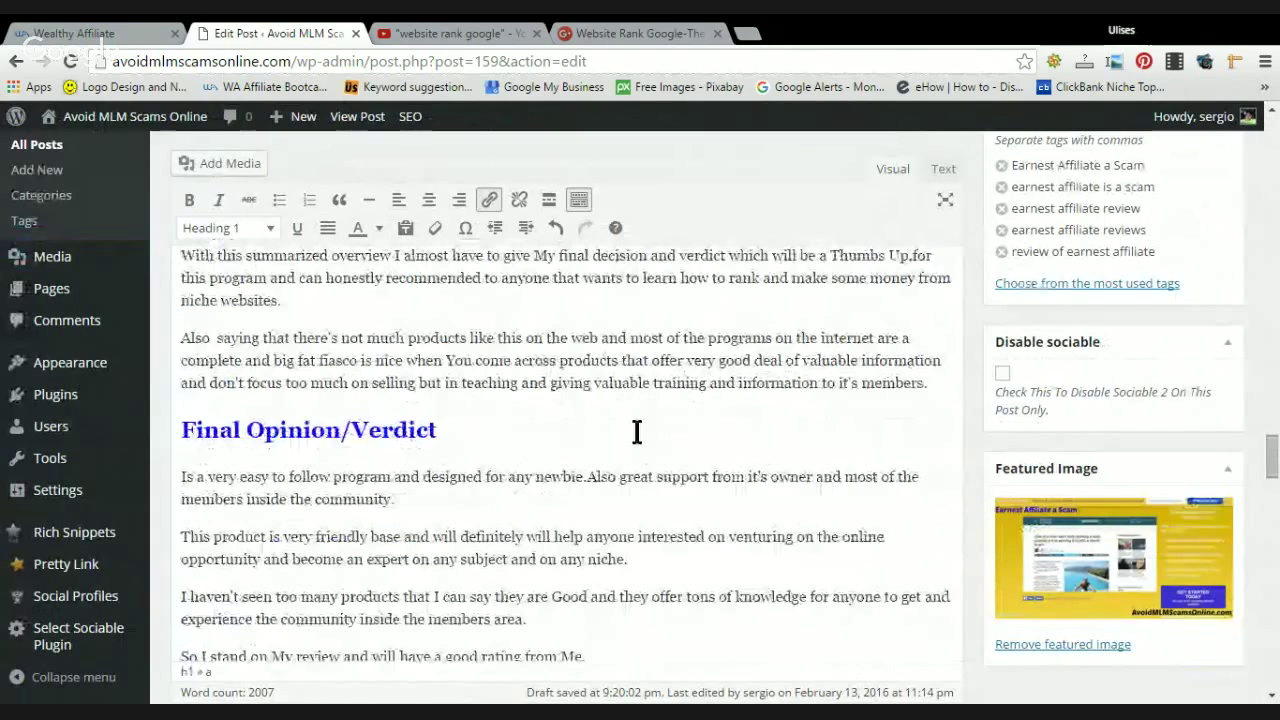
scroll(636, 431, "down", 3)
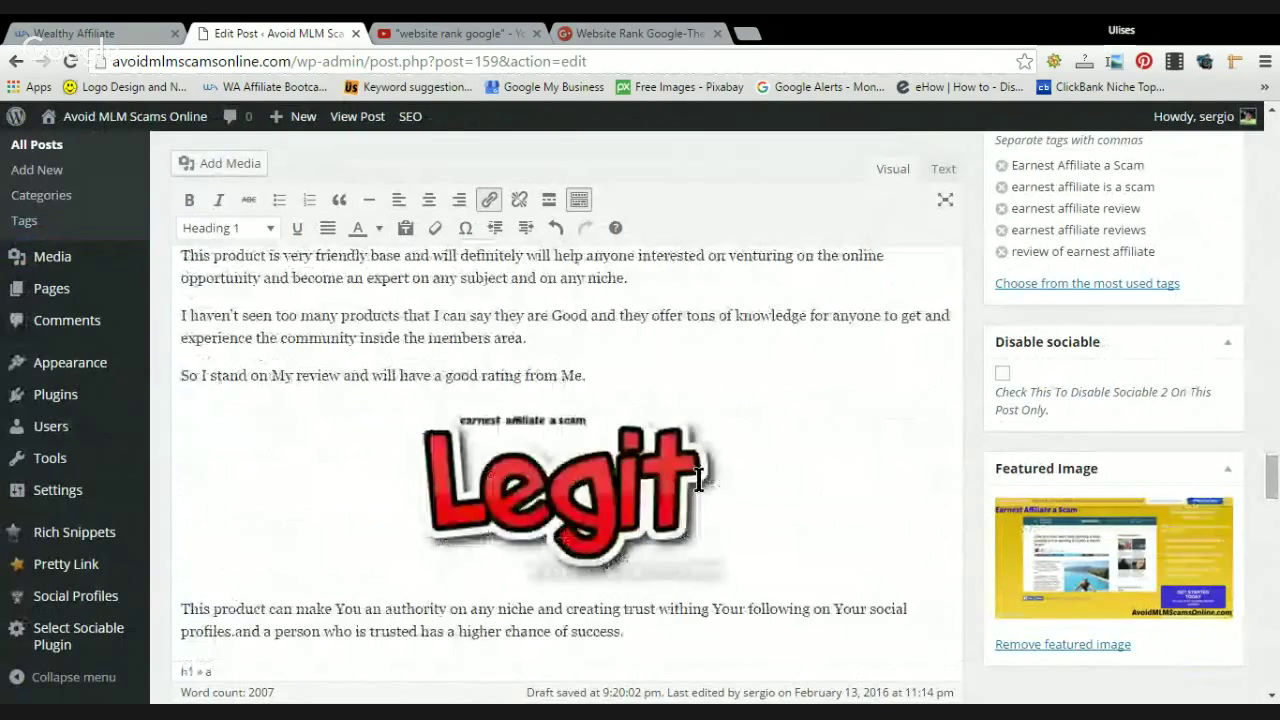
scroll(699, 480, "down", 5)
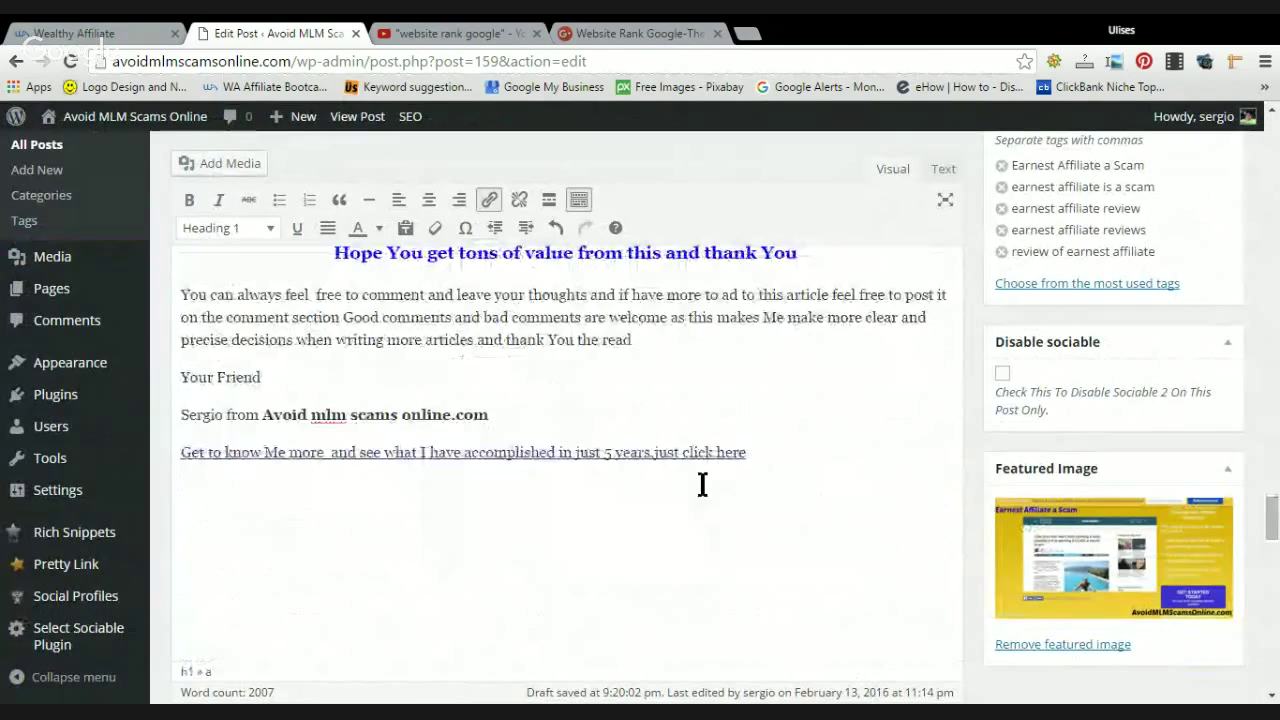
scroll(339, 448, "up", 3)
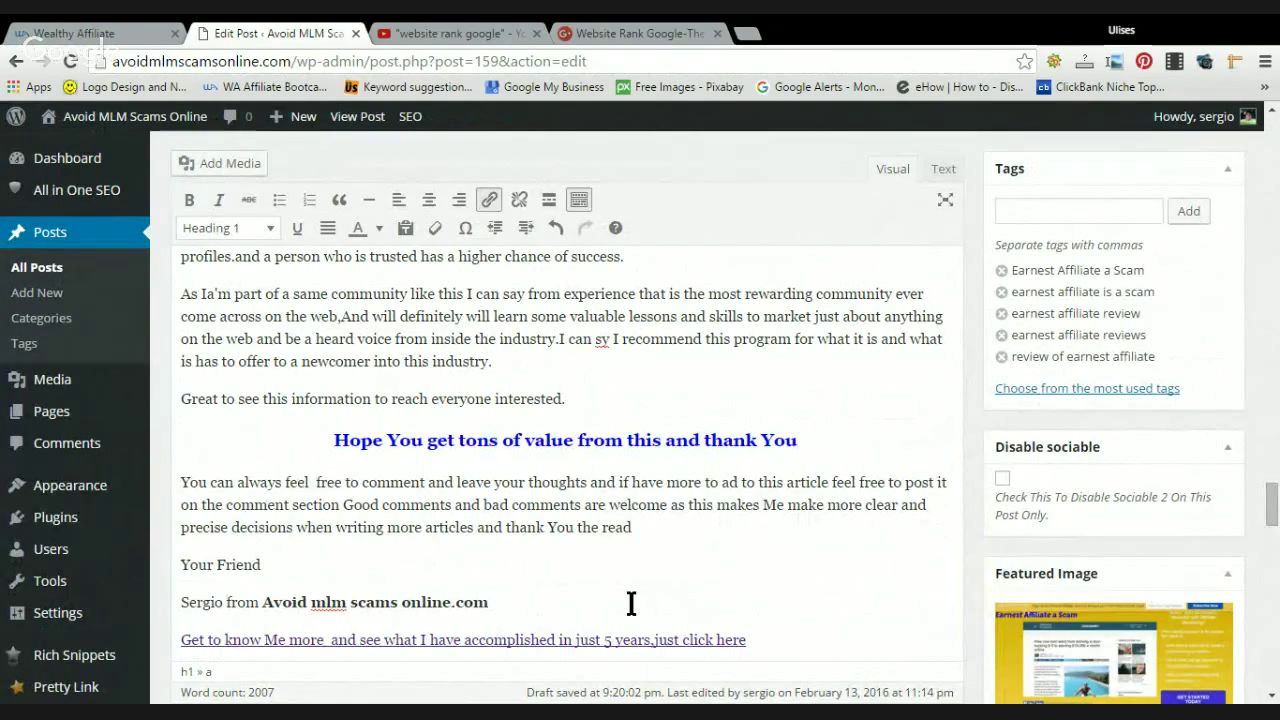
scroll(631, 603, "down", 2)
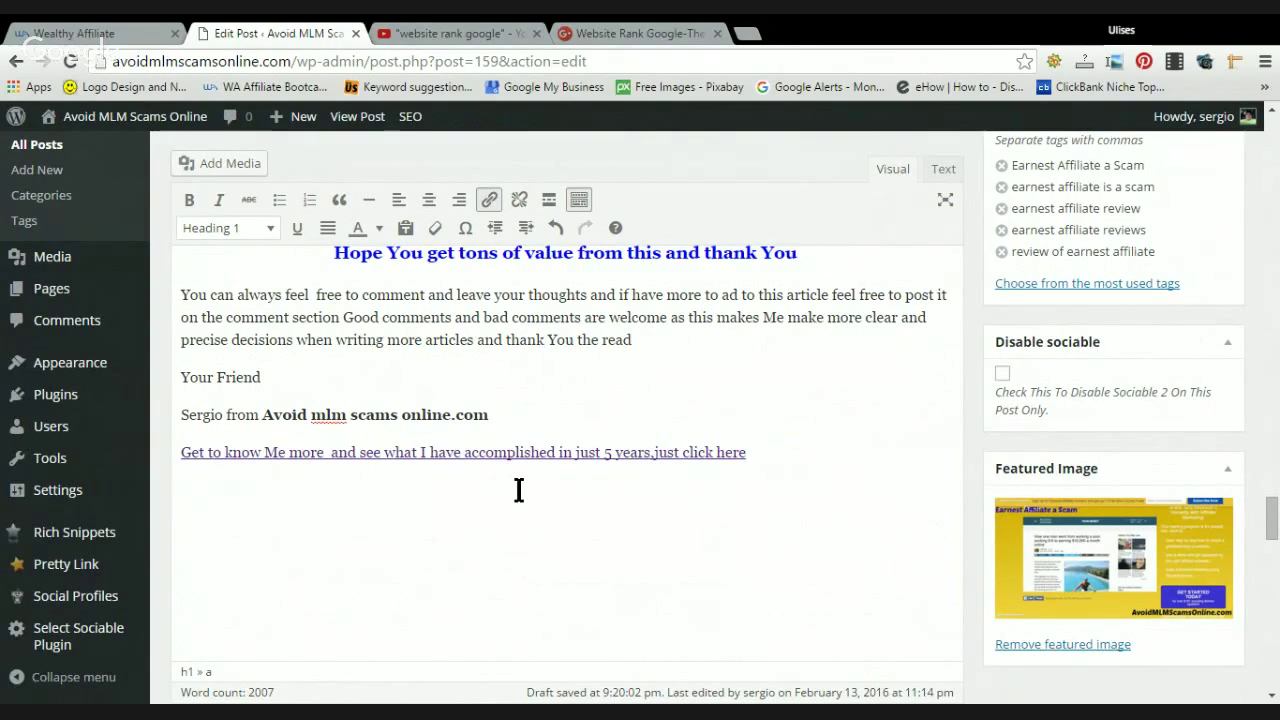
- Look back through the post's body from the sign-off to the Earnest Affiliate a Scam heading, product details and post title
scroll(519, 490, "up", 1)
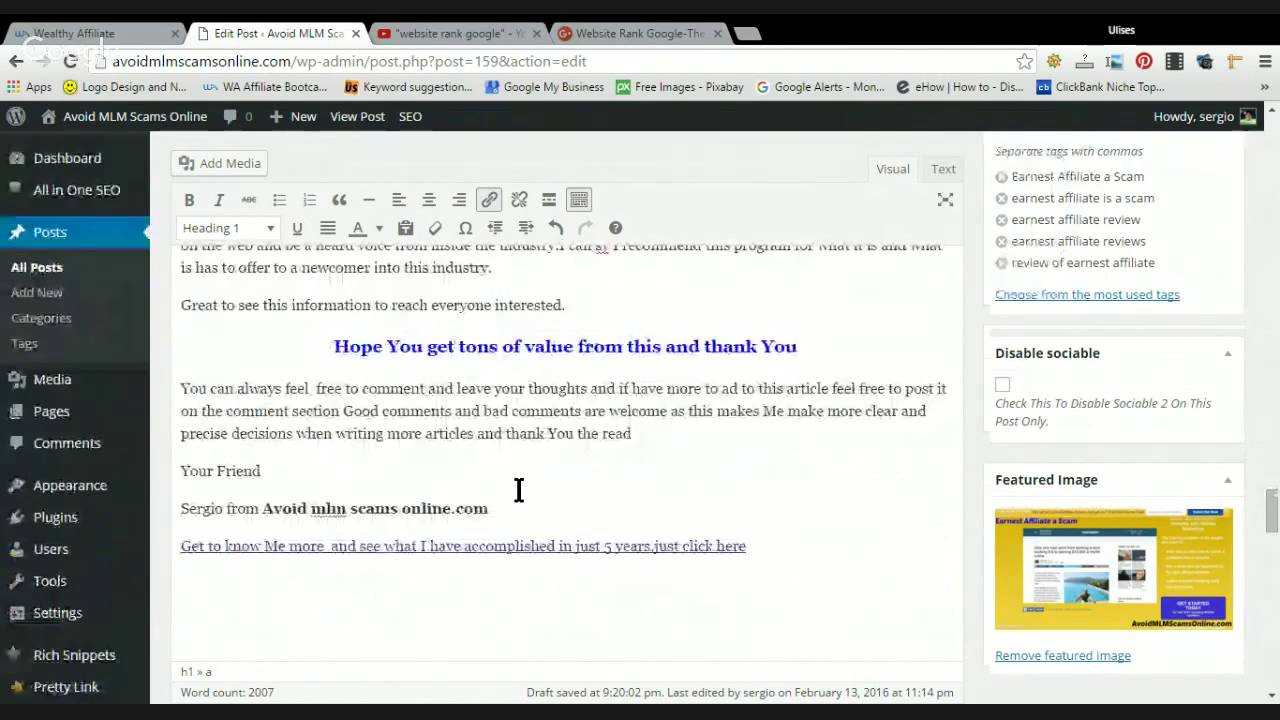
scroll(519, 490, "up", 4)
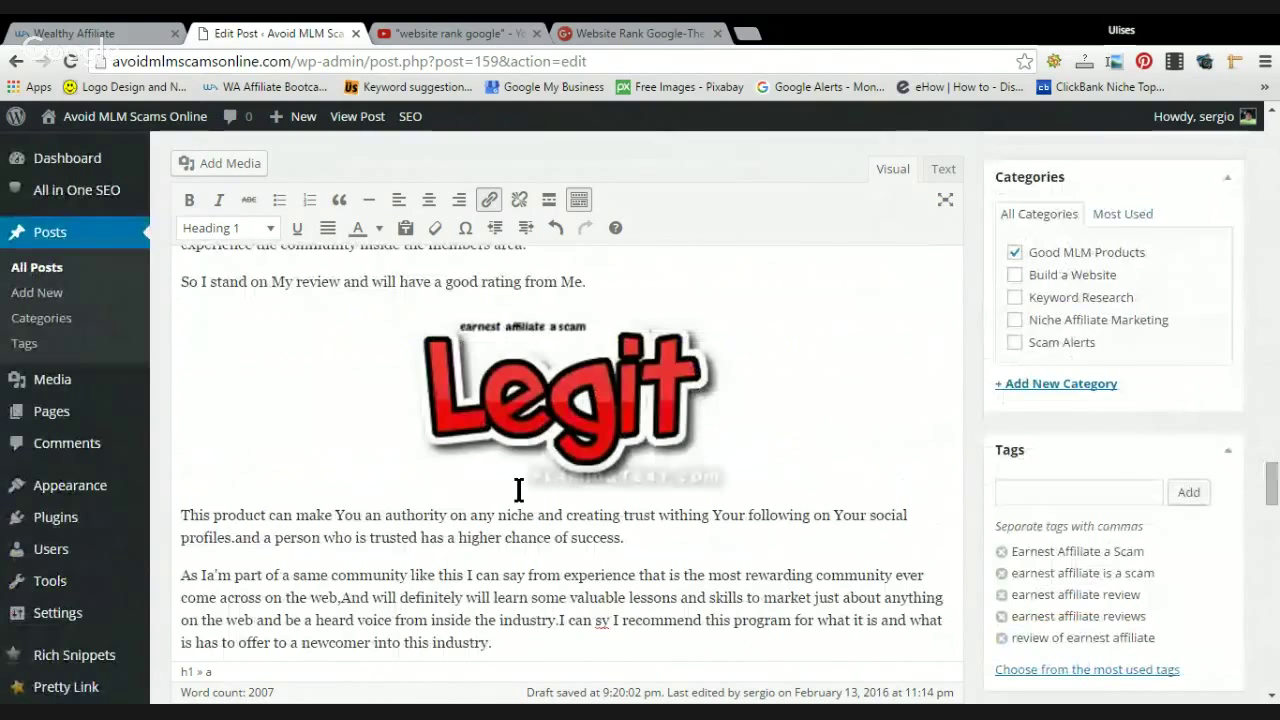
scroll(519, 490, "up", 3)
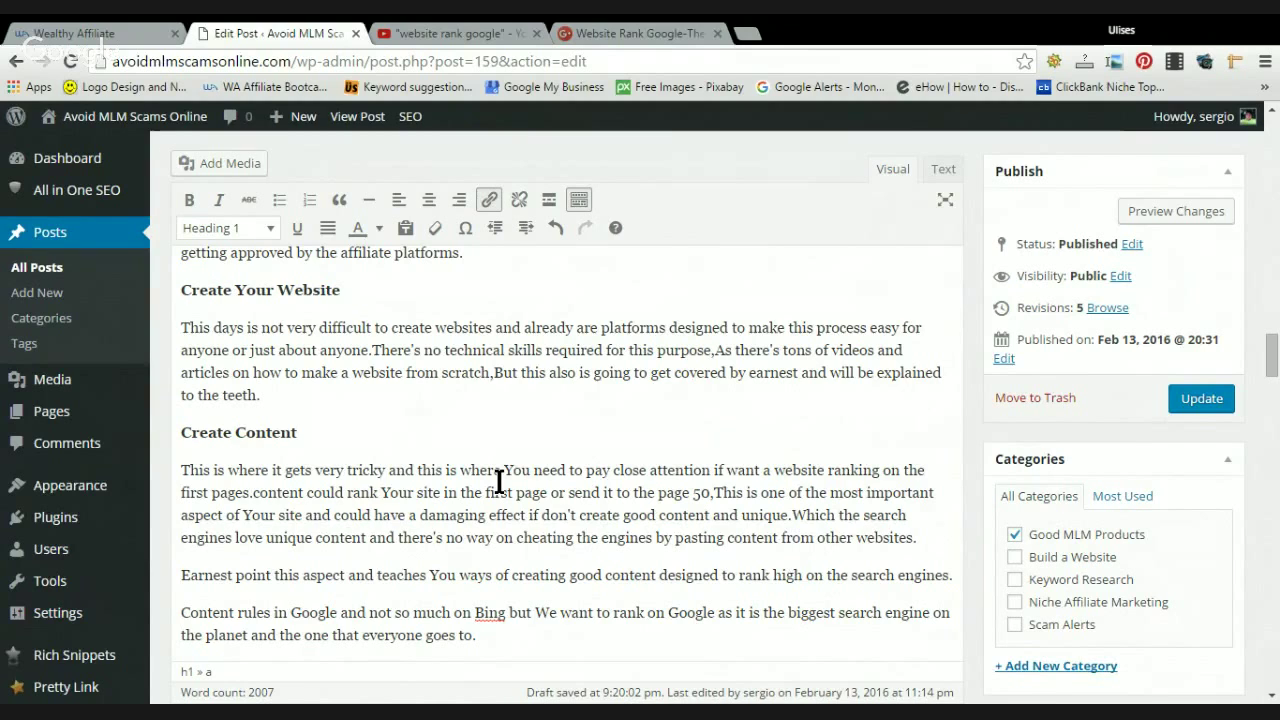
scroll(499, 482, "up", 5)
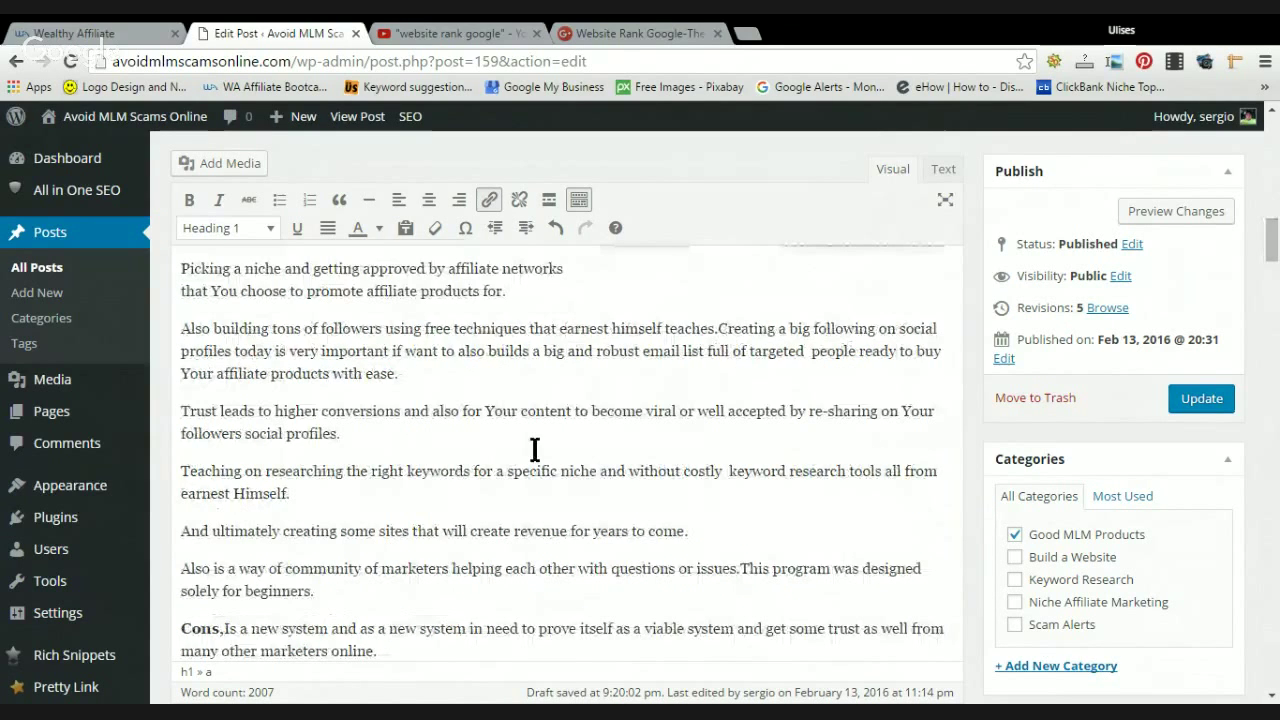
scroll(535, 450, "up", 5)
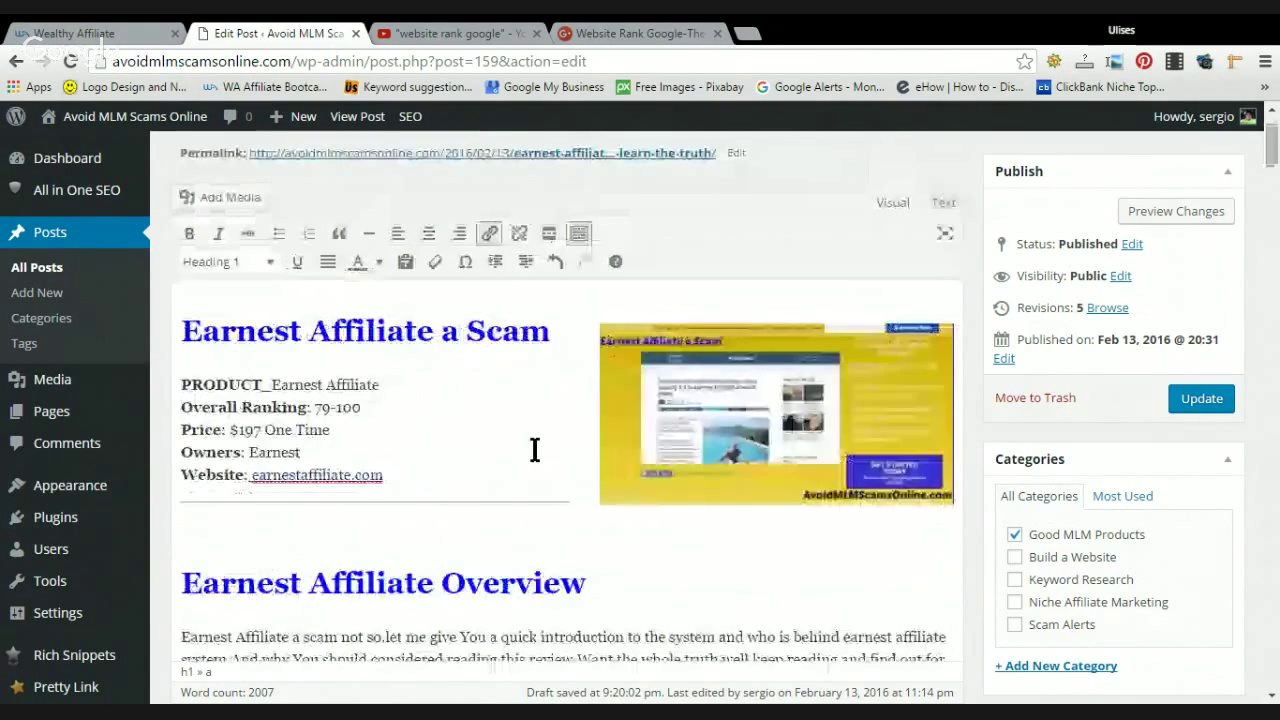
scroll(535, 450, "up", 2)
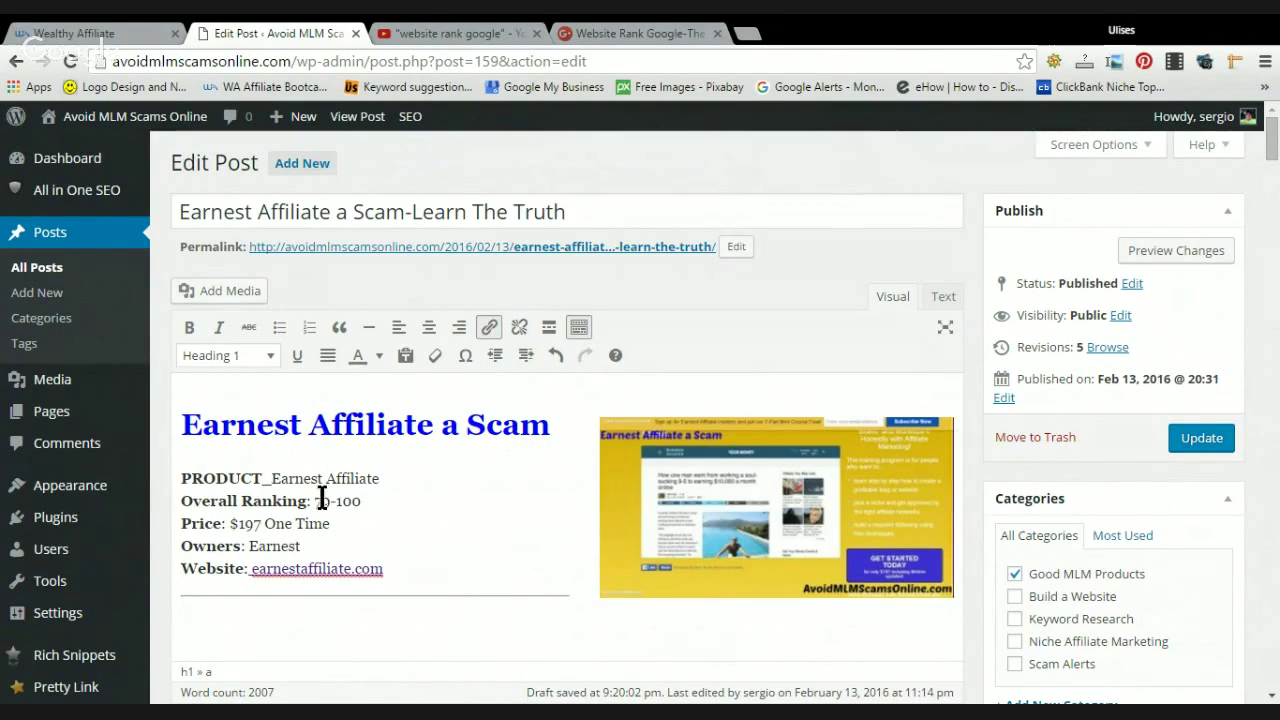
- Revisit the Wealthy Affiliate keyword search results and switch to the Google+ event page for Website Rank Google-The easy Way
left_click(60, 30)
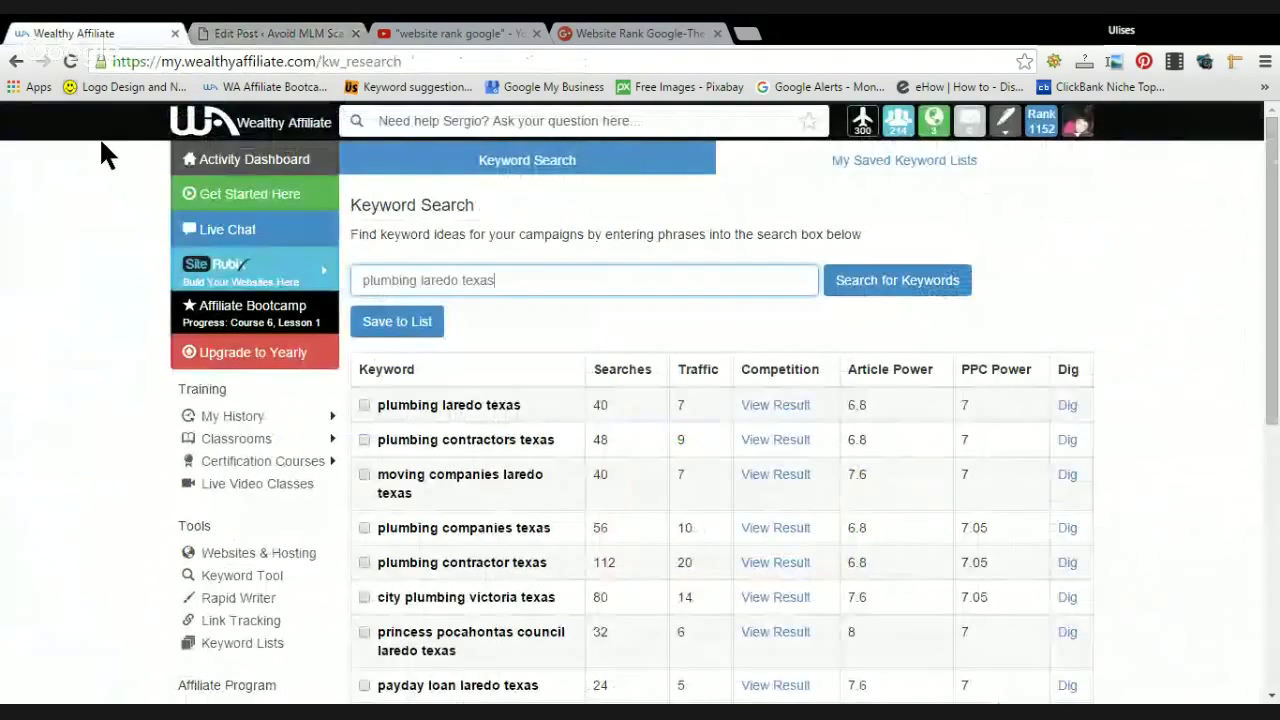
left_click(583, 34)
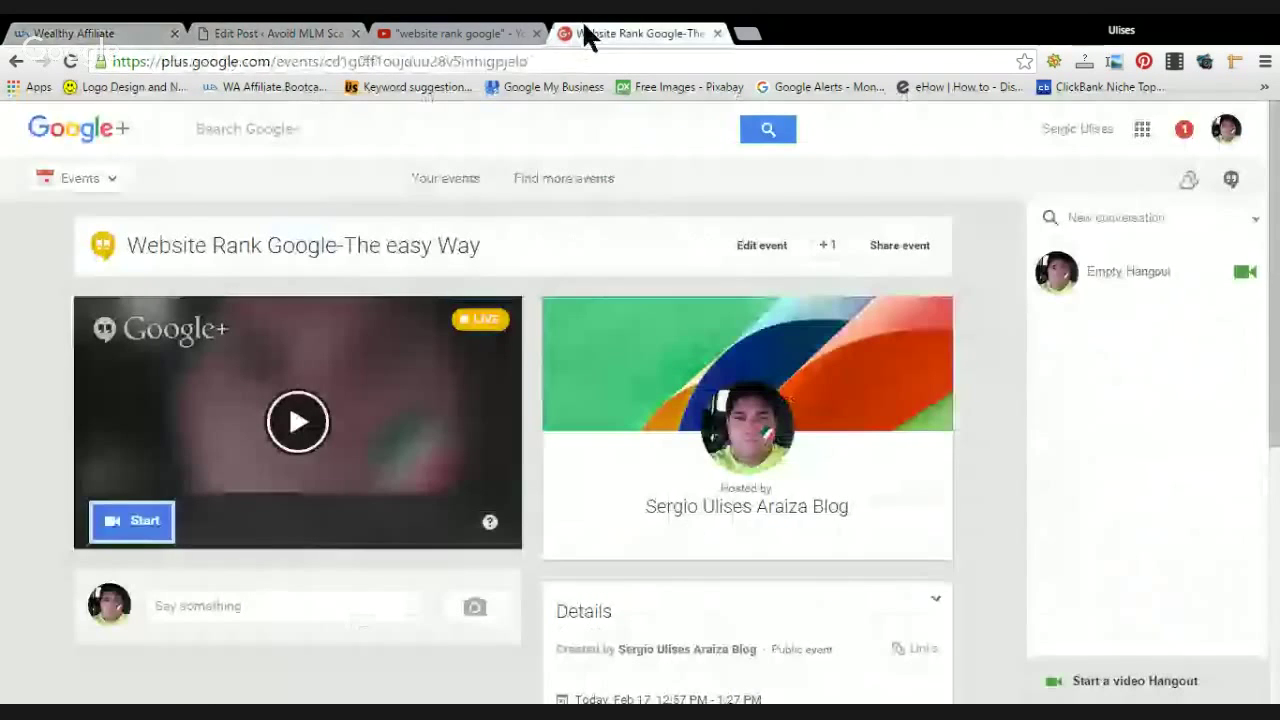